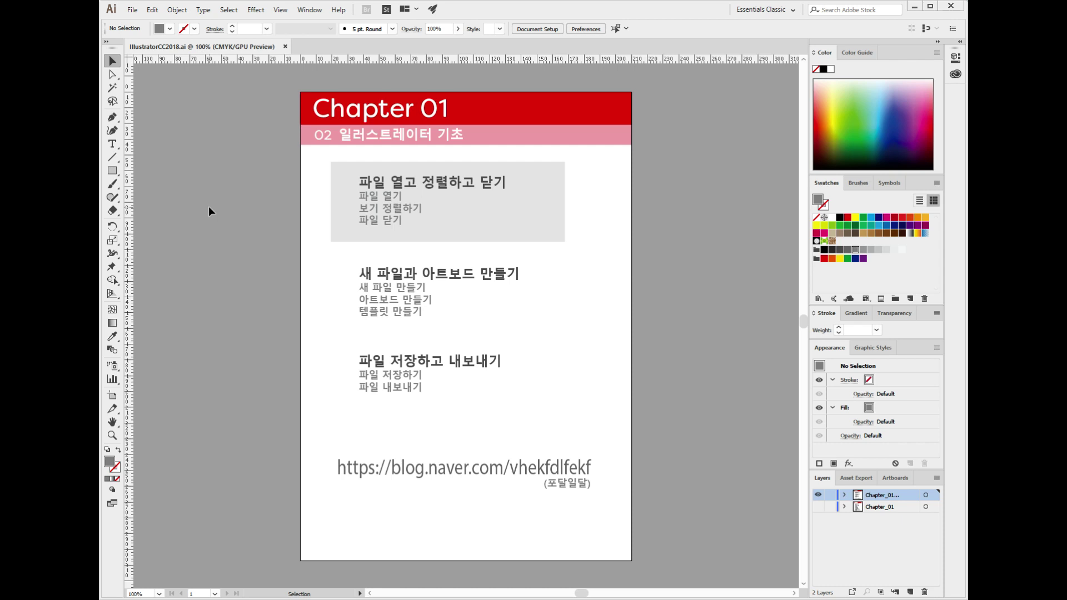
Step: Open the Aligning file from the Section_1-4 folder
{"action": "left_click", "coordinate": [132, 10]}
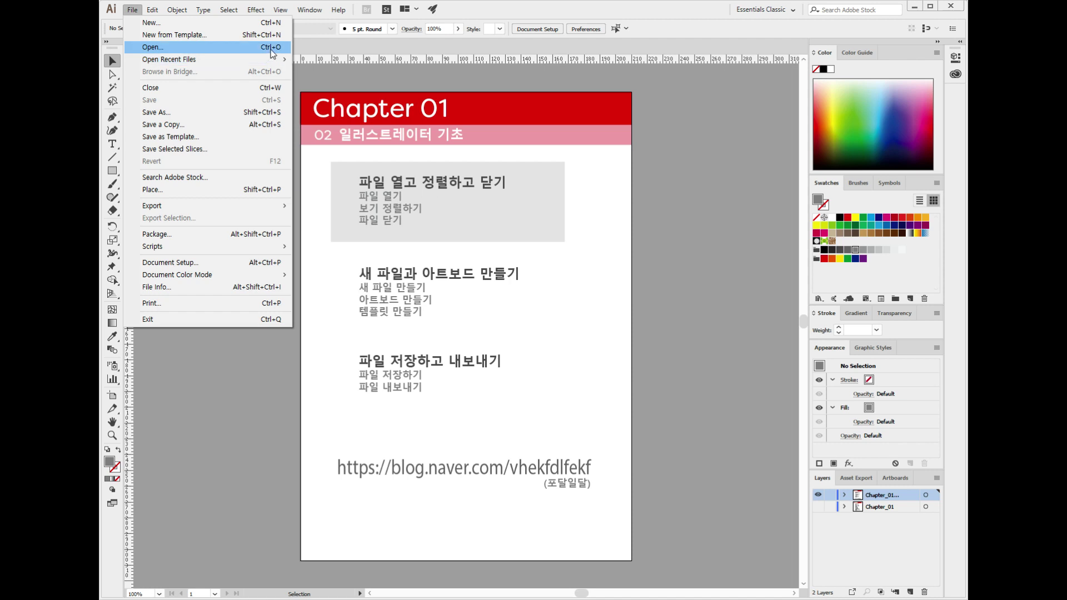
{"action": "left_click", "coordinate": [193, 48]}
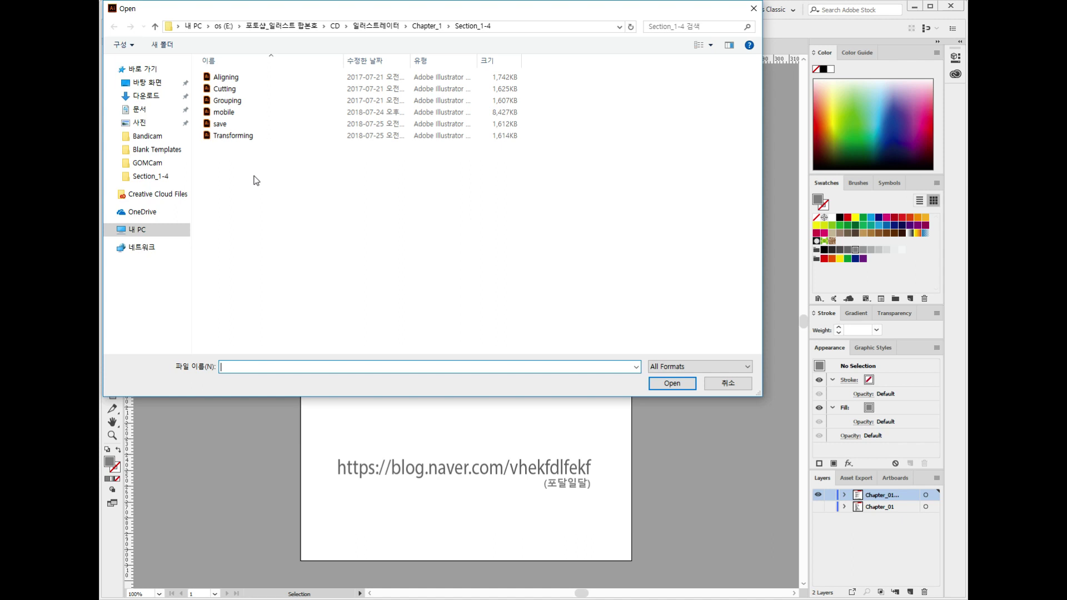
{"action": "left_click", "coordinate": [230, 80]}
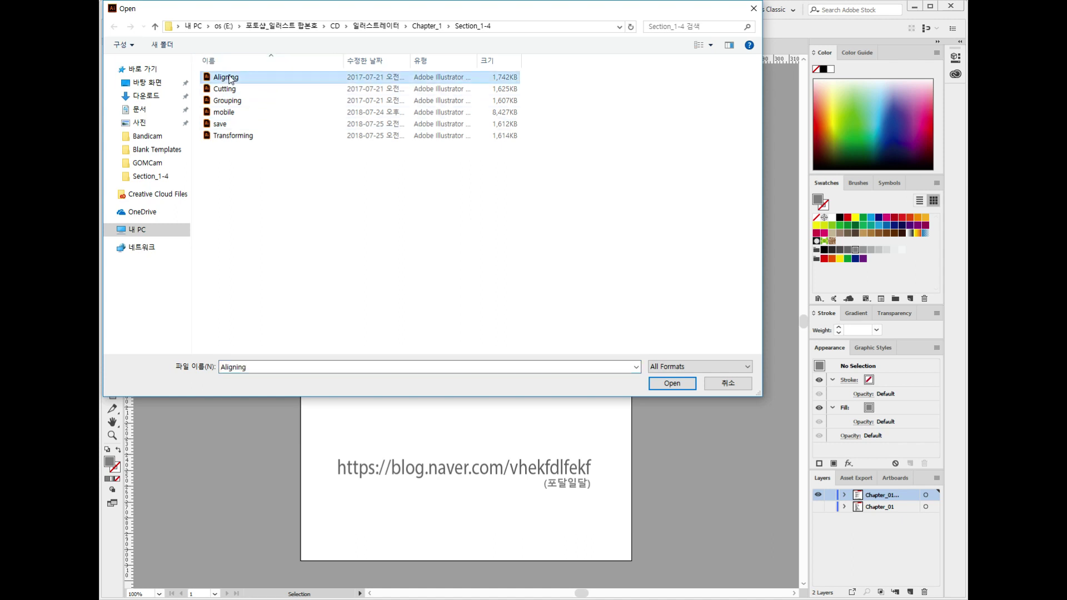
{"action": "left_click", "coordinate": [670, 384]}
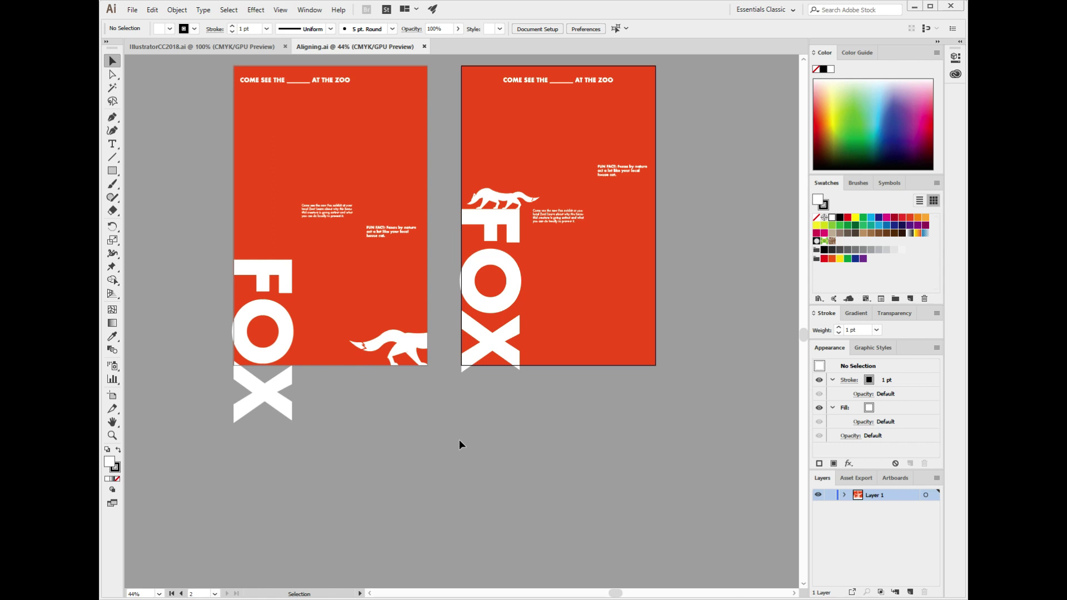
Step: Bring up the Open dialog again and move it down toward the middle of the workspace
{"action": "key", "text": "ctrl"}
{"action": "key", "text": "ctrl+o"}
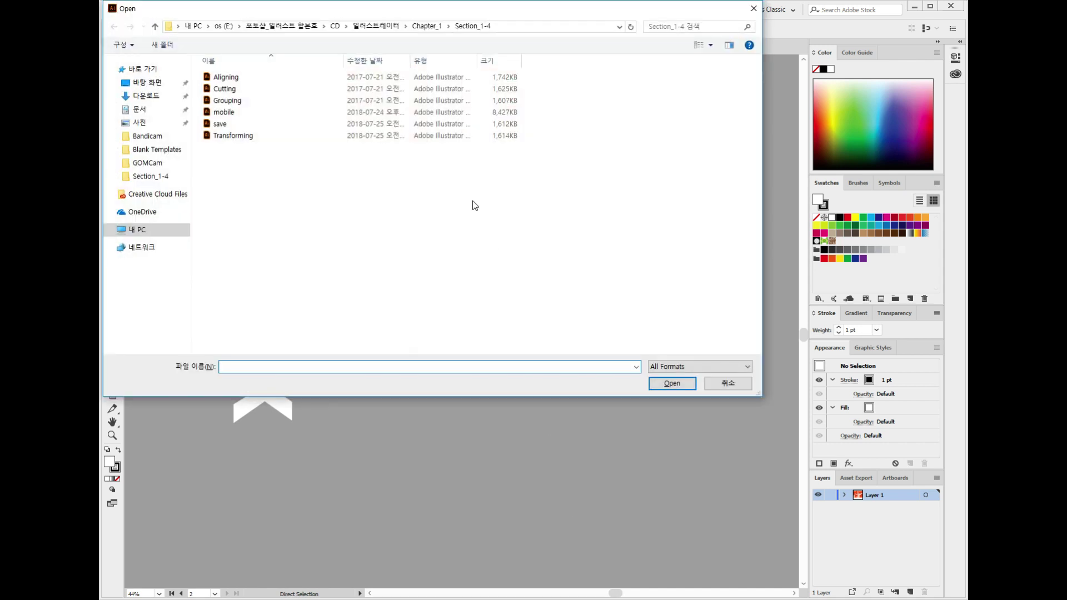
{"action": "left_click_drag", "start_coordinate": [320, 10], "coordinate": [352, 64]}
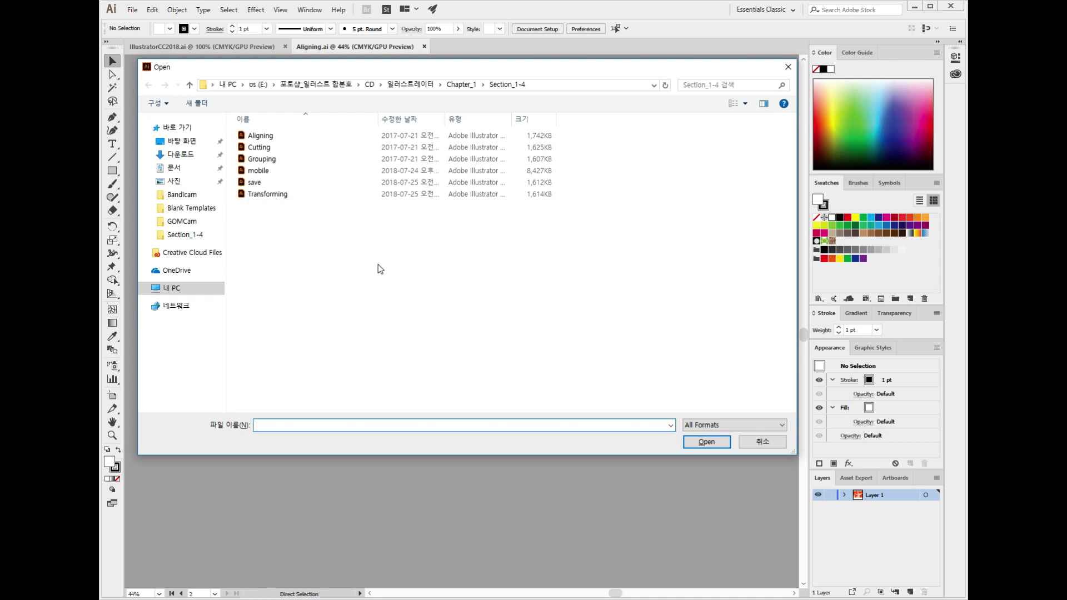
{"action": "left_click_drag", "start_coordinate": [379, 267], "coordinate": [247, 118]}
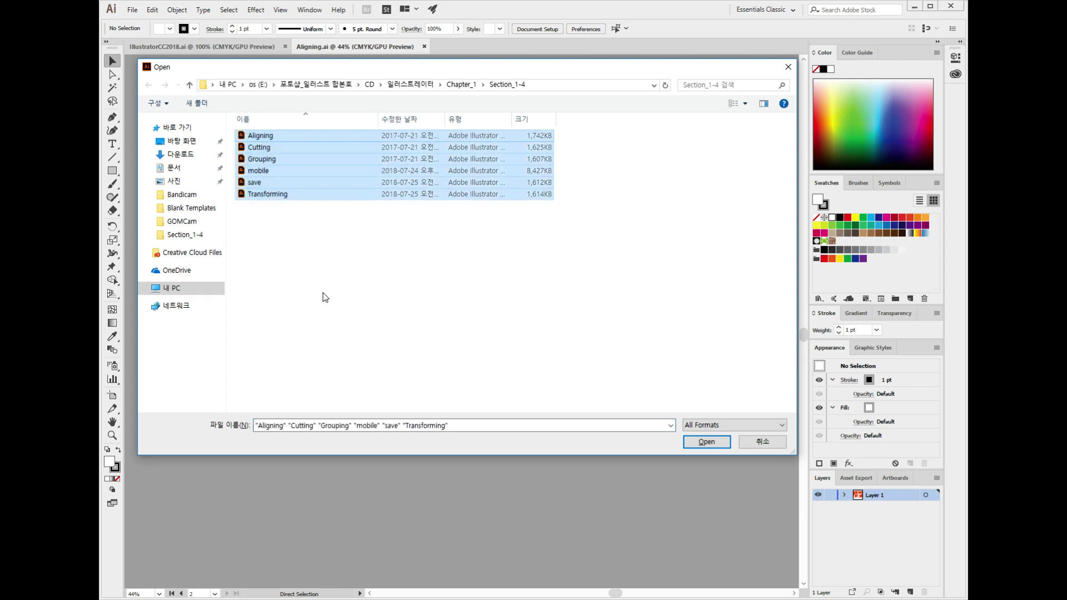
{"action": "left_click", "coordinate": [325, 298]}
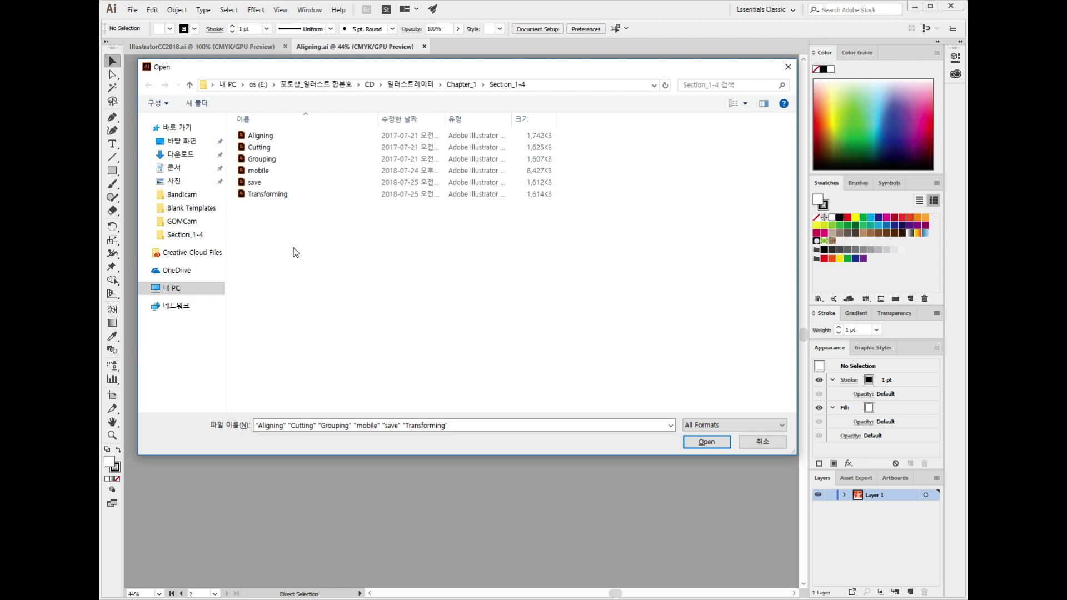
{"action": "left_click_drag", "start_coordinate": [296, 250], "coordinate": [245, 165]}
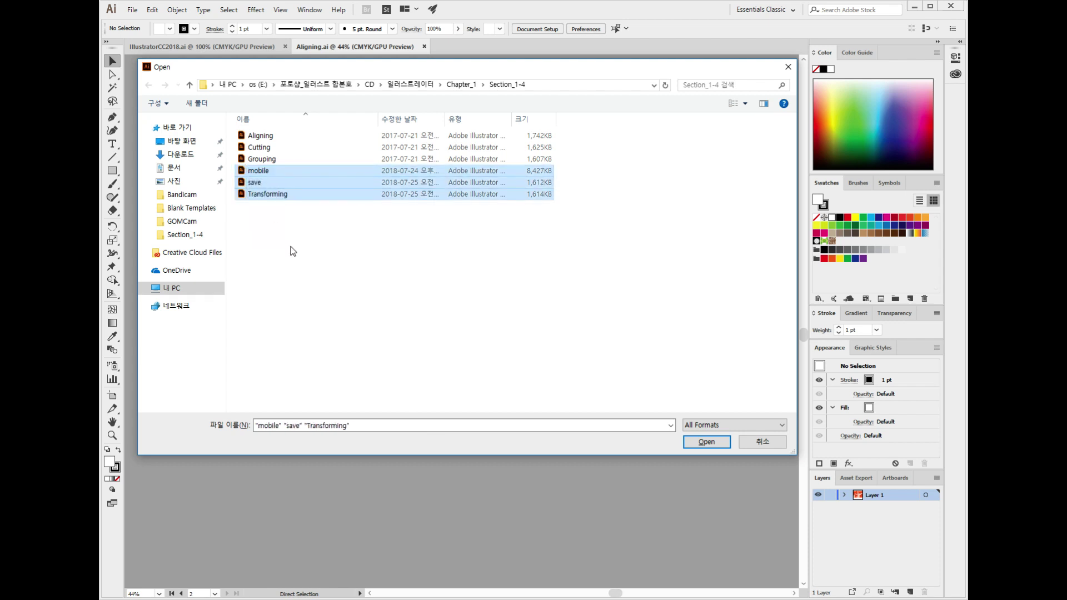
{"action": "left_click", "coordinate": [344, 298]}
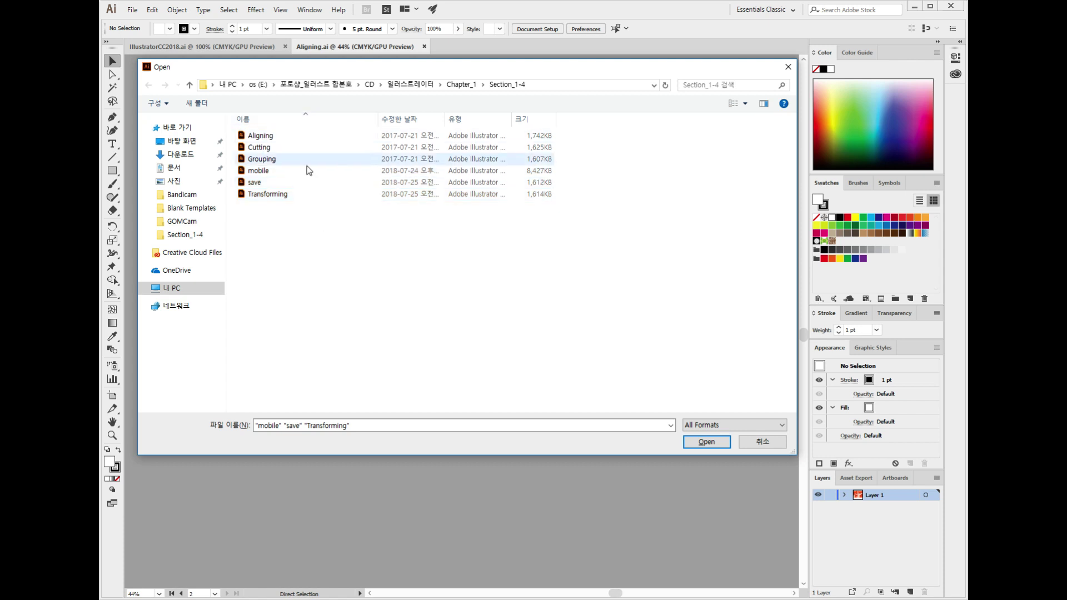
{"action": "left_click", "coordinate": [264, 136]}
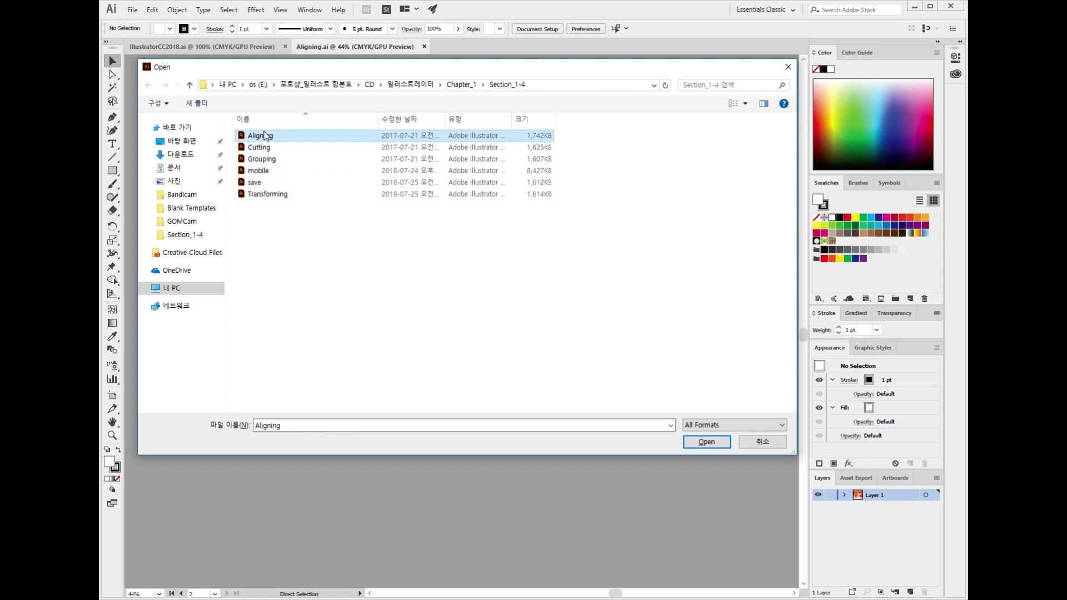
{"action": "left_click", "coordinate": [262, 160]}
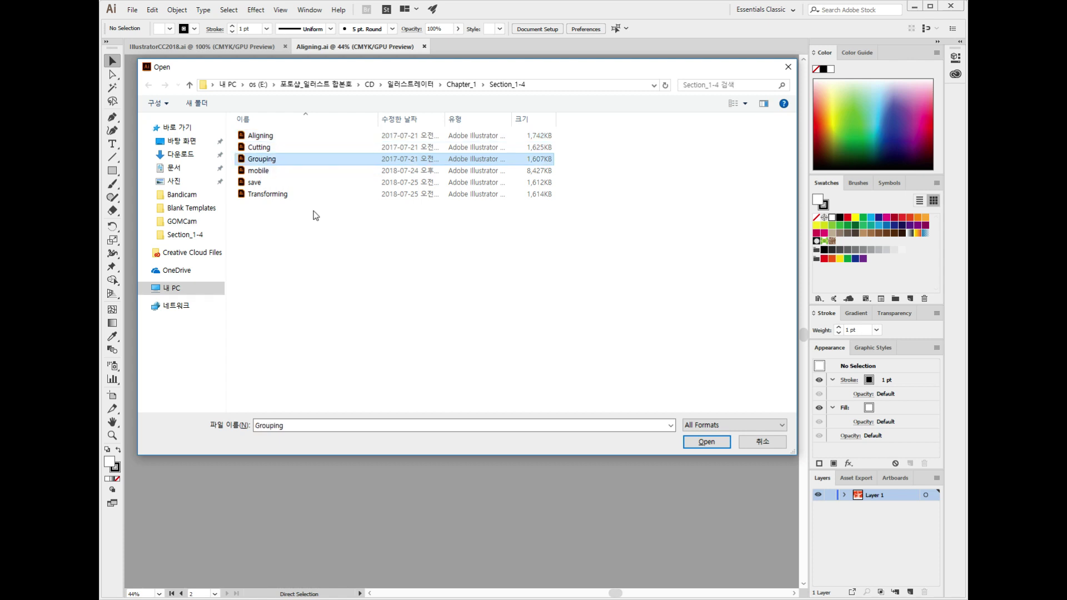
{"action": "left_click", "coordinate": [265, 195]}
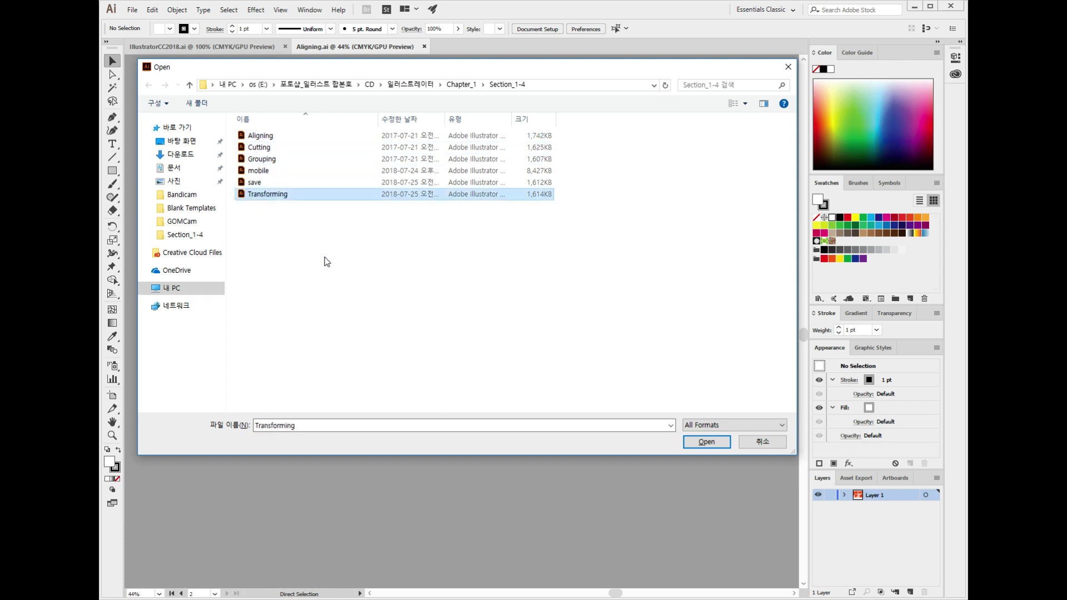
Step: Open the Aligning, Grouping and Transforming files together, declining a second window for the already open document
{"action": "left_click", "coordinate": [276, 138]}
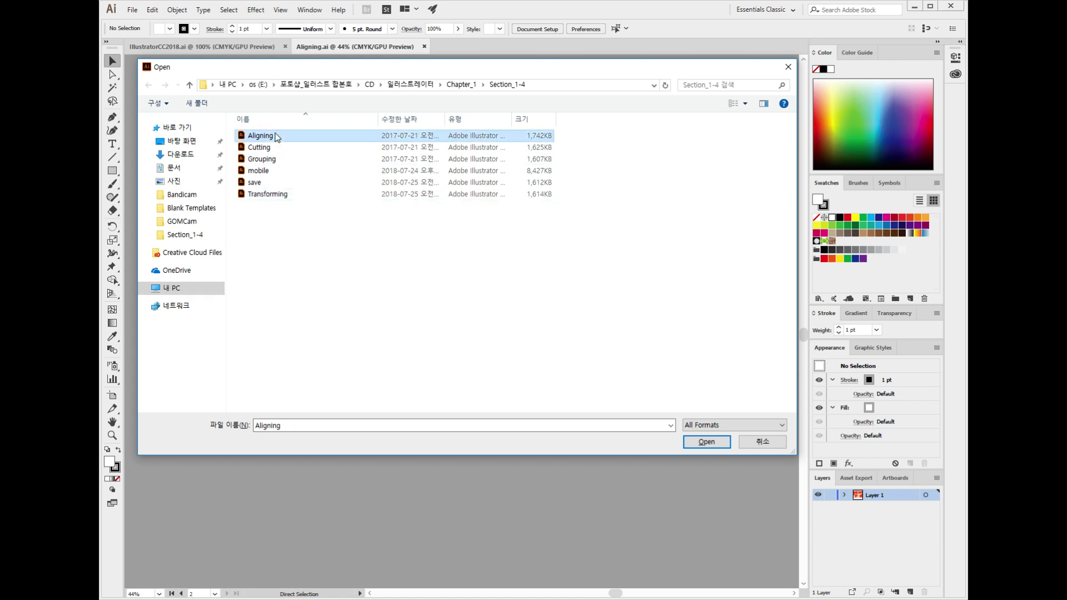
{"action": "left_click", "coordinate": [281, 161], "text": "ctrl"}
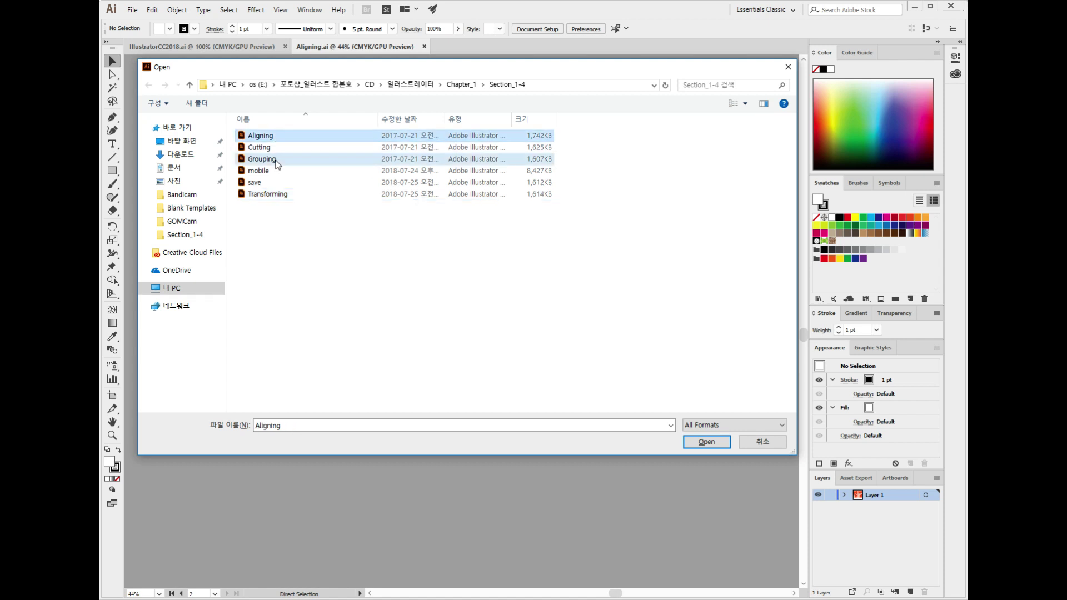
{"action": "left_click", "coordinate": [284, 197], "text": "ctrl"}
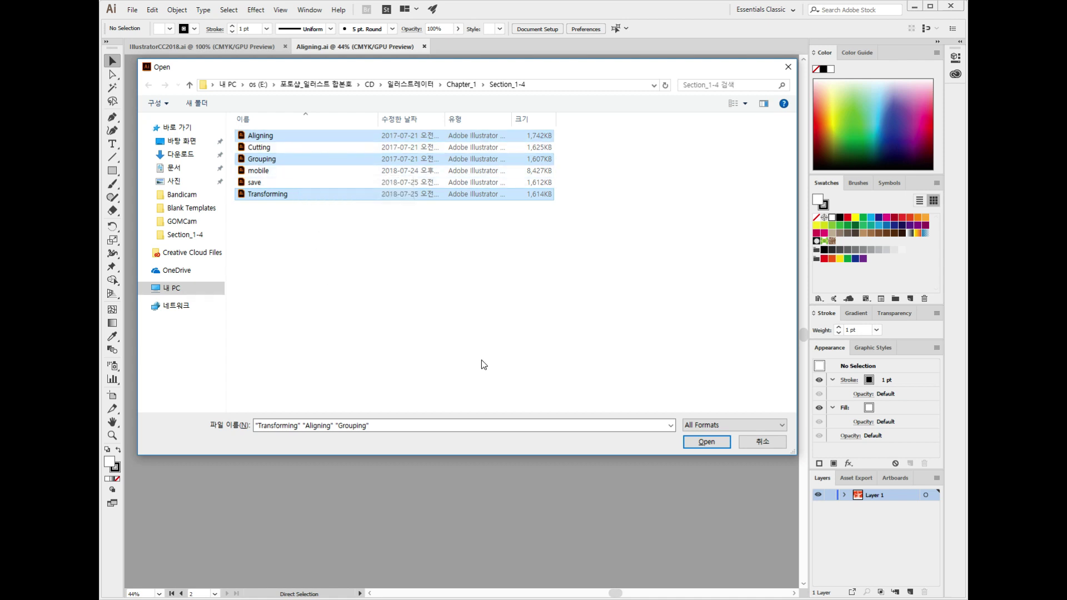
{"action": "left_click", "coordinate": [706, 446]}
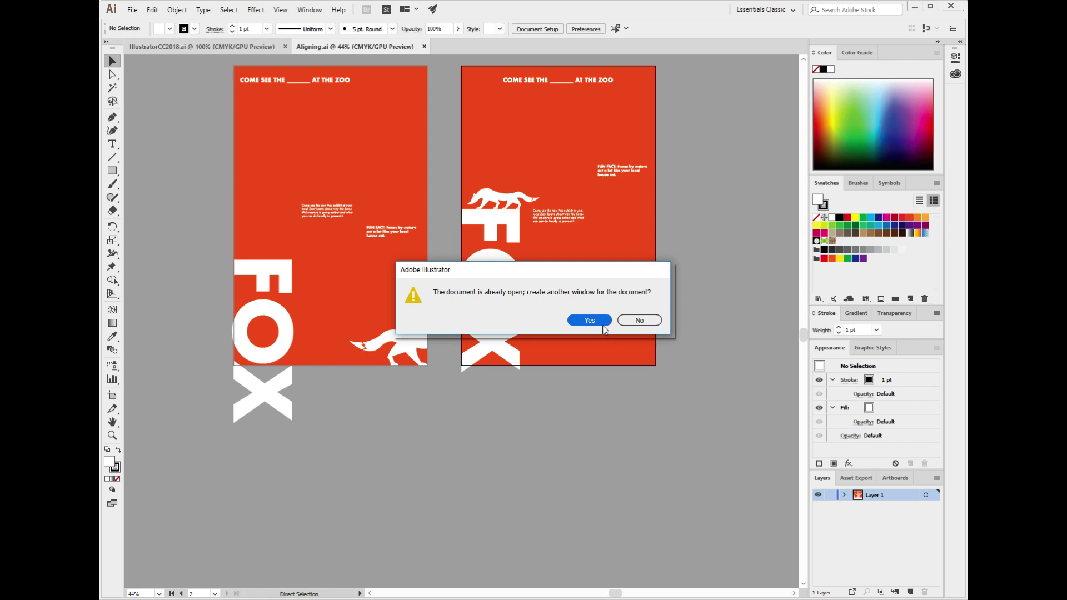
{"action": "left_click", "coordinate": [634, 321]}
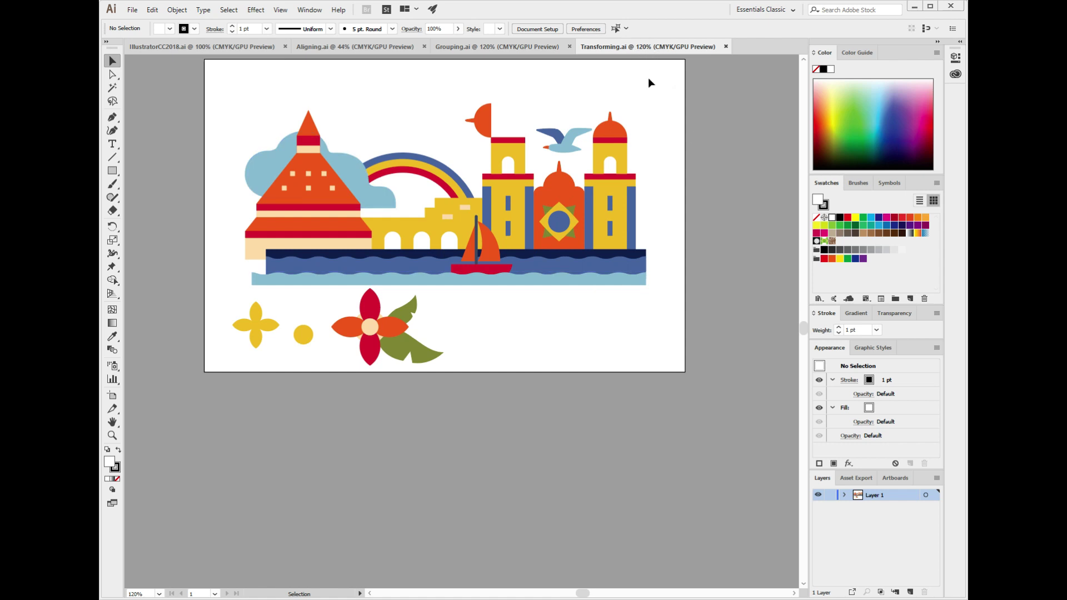
Step: View the Grouping, Transforming and Aligning documents in turn, ending on Aligning
{"action": "left_click", "coordinate": [451, 48]}
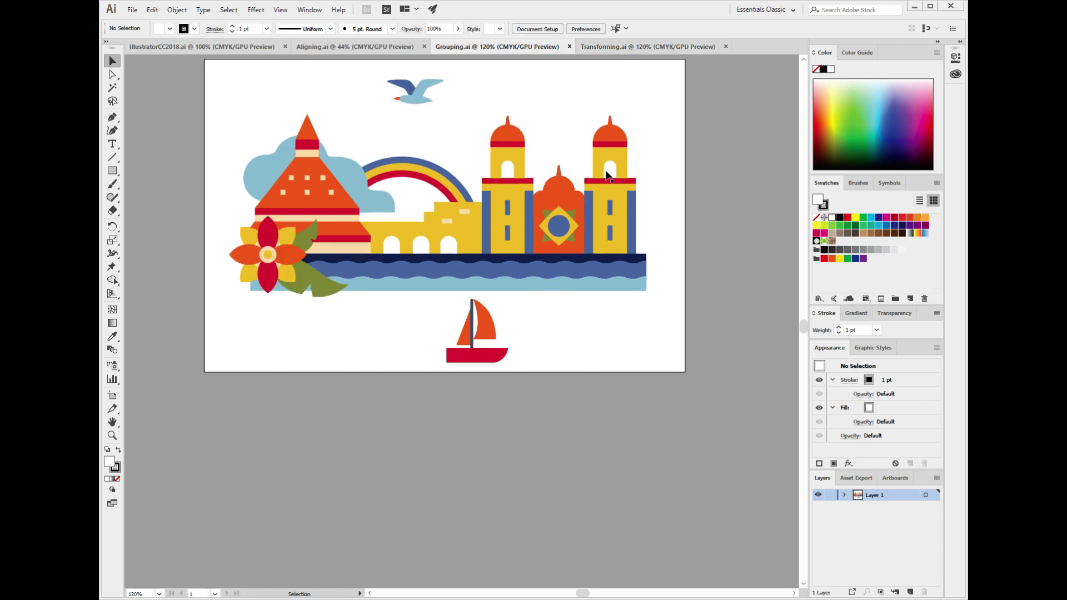
{"action": "left_click", "coordinate": [599, 49]}
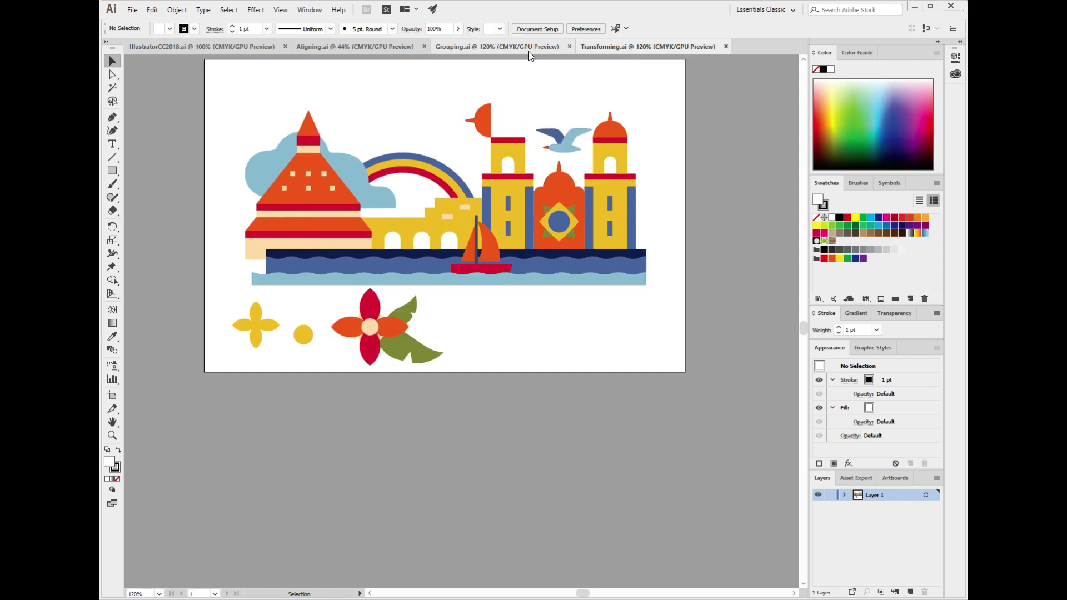
{"action": "left_click", "coordinate": [529, 51]}
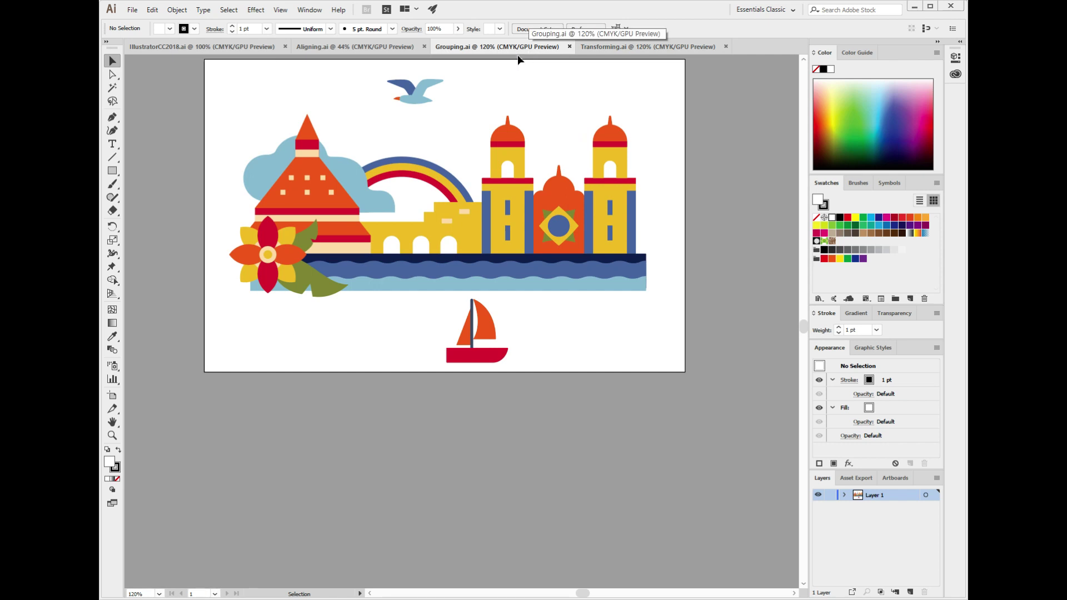
{"action": "left_click", "coordinate": [338, 49]}
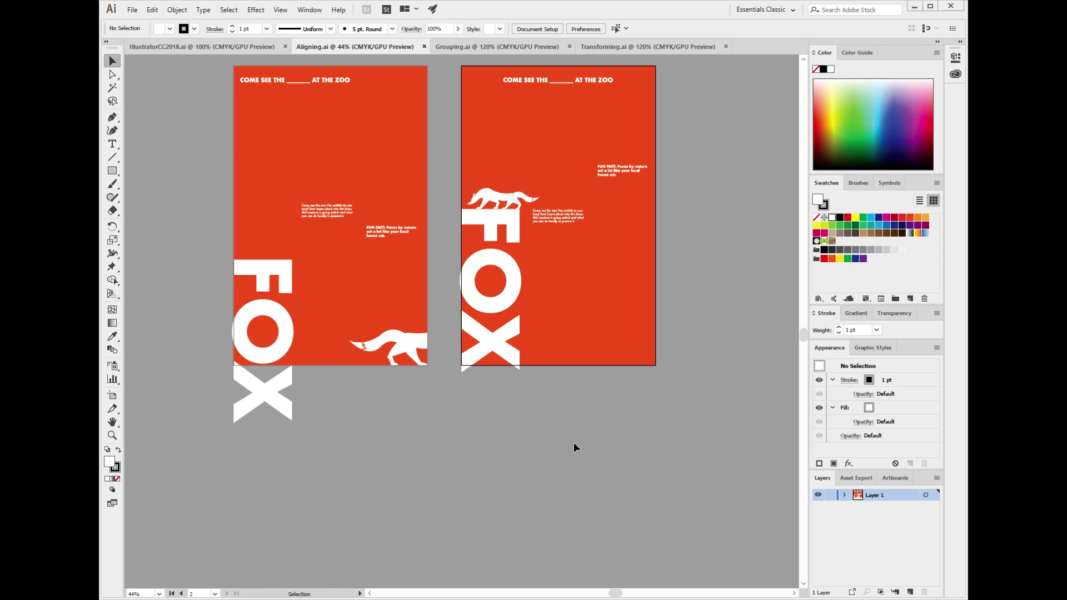
Step: Close the Aligning, Grouping and Transforming documents, keeping IllustratorCC2018.ai open
{"action": "left_click", "coordinate": [425, 48]}
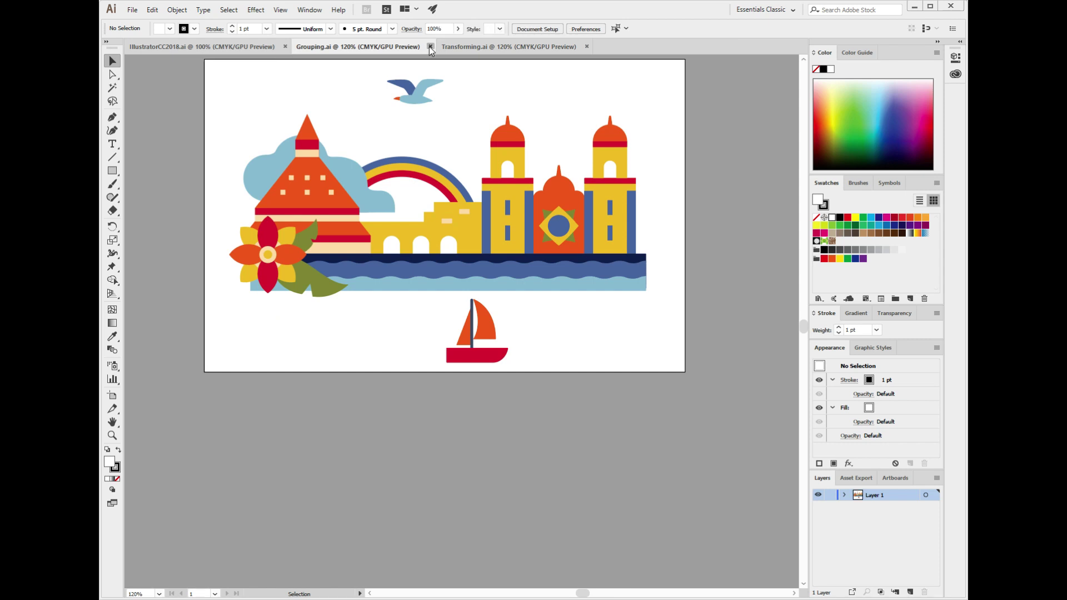
{"action": "left_click", "coordinate": [430, 47]}
{"action": "left_click", "coordinate": [442, 47]}
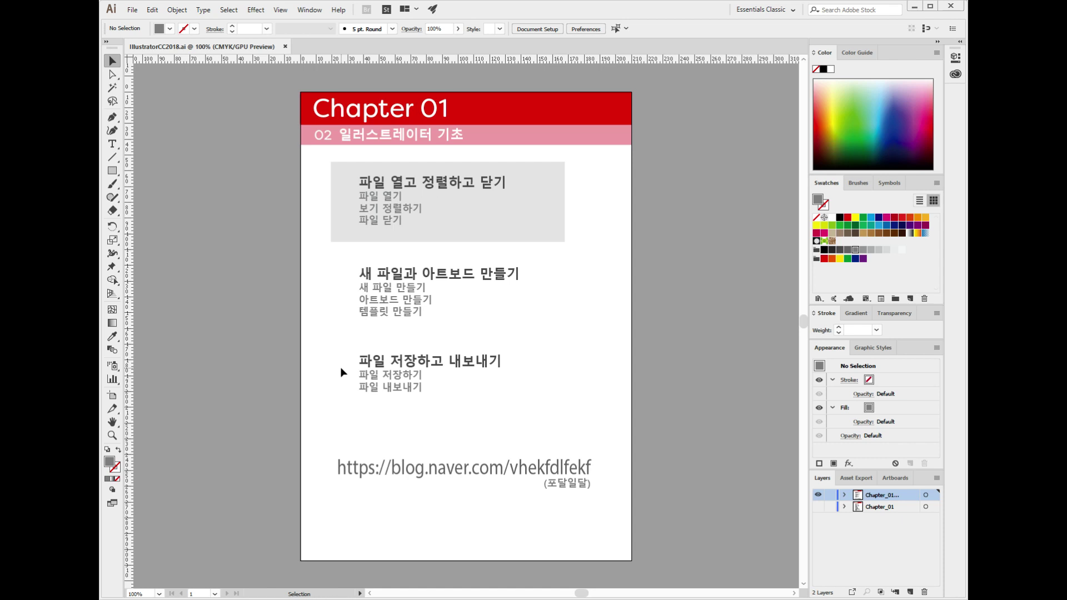
Step: Open the consecutive files Aligning, Cutting and Grouping together from the Section_1-4 folder
{"action": "left_click", "coordinate": [132, 10]}
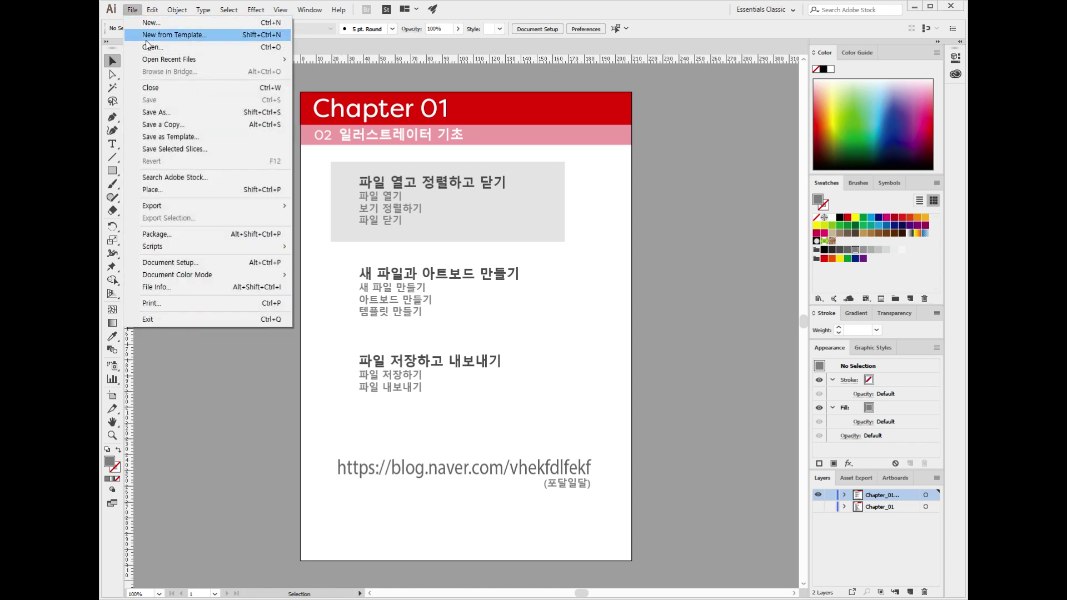
{"action": "left_click", "coordinate": [147, 49]}
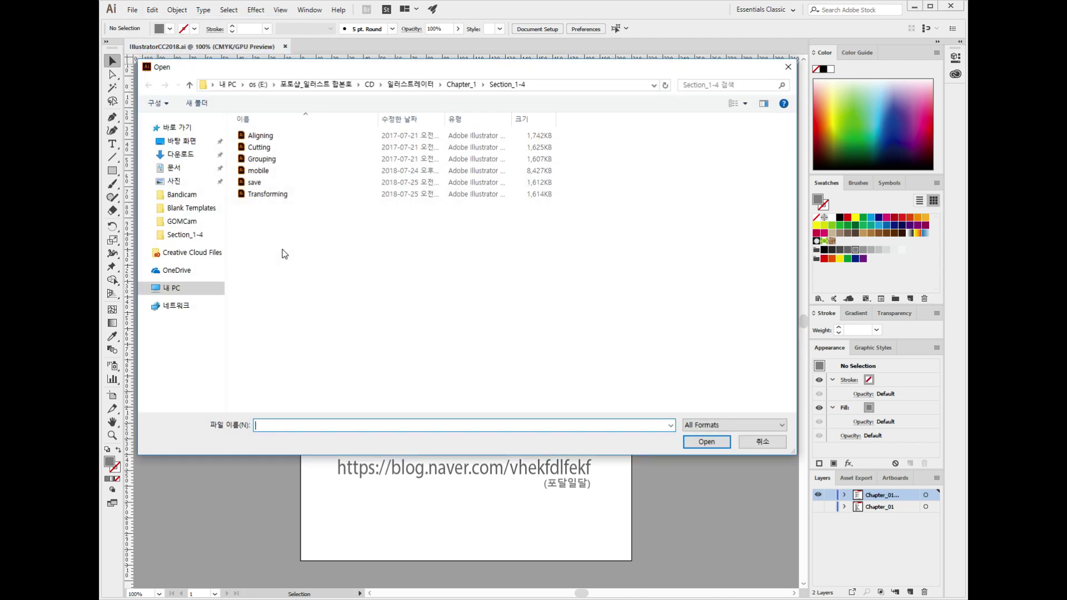
{"action": "left_click", "coordinate": [261, 136]}
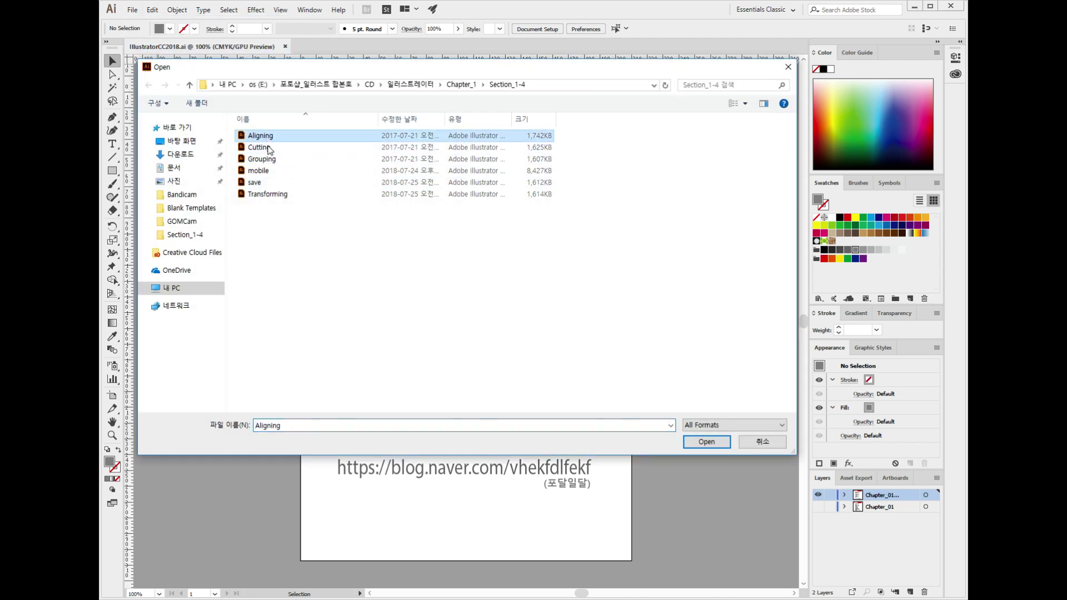
{"action": "left_click", "coordinate": [266, 149]}
{"action": "left_click", "coordinate": [264, 160], "text": "ctrl"}
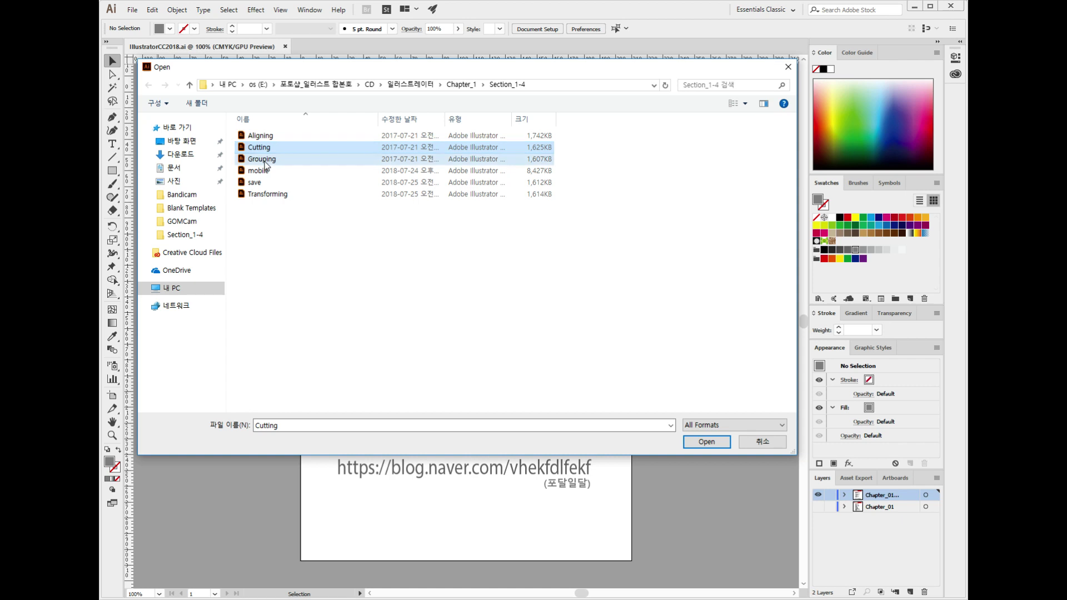
{"action": "left_click", "coordinate": [262, 136], "text": "ctrl"}
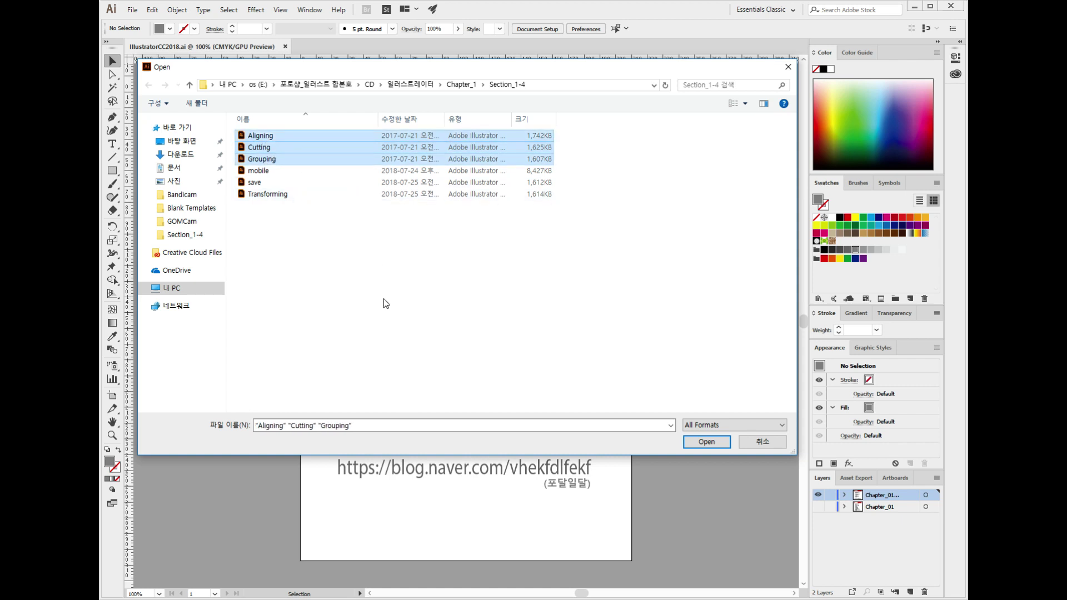
{"action": "left_click", "coordinate": [270, 138]}
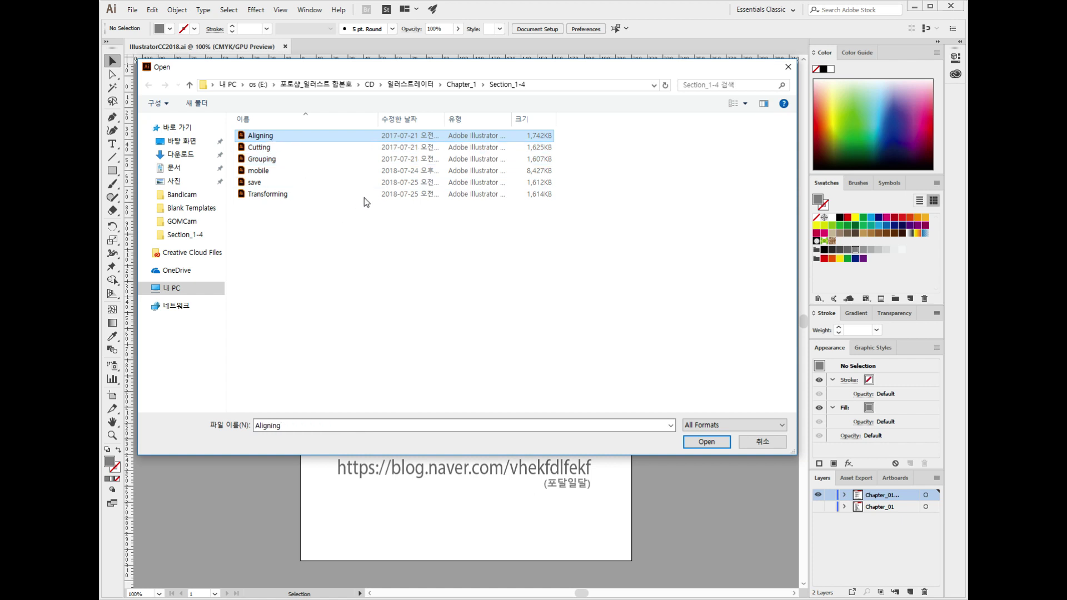
{"action": "left_click", "coordinate": [260, 161], "text": "shift"}
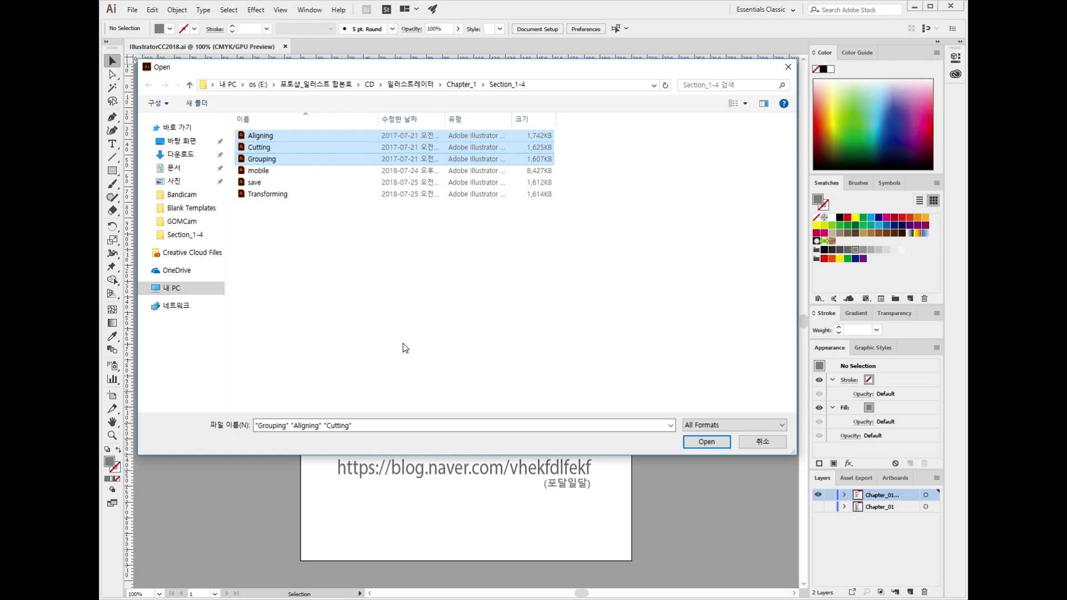
{"action": "left_click", "coordinate": [700, 444]}
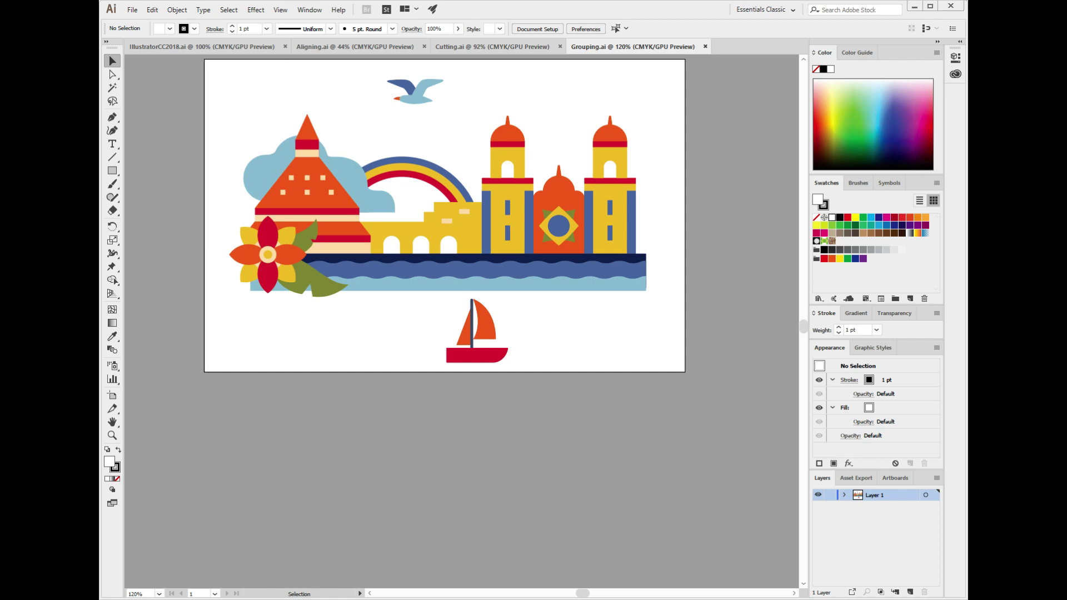
Step: View the Aligning, Cutting and Grouping documents one after another
{"action": "left_click", "coordinate": [320, 50]}
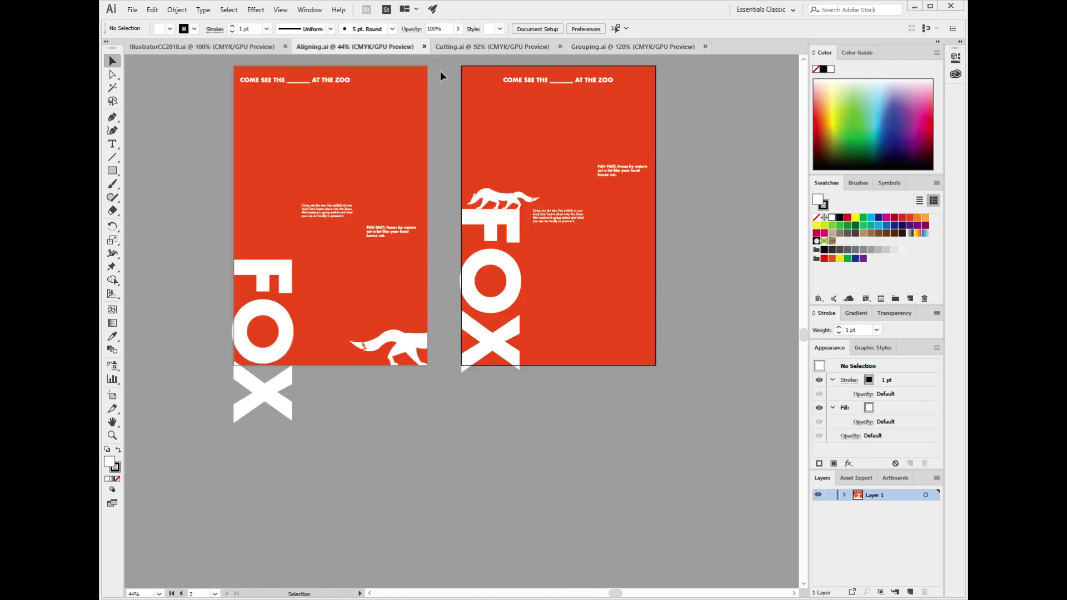
{"action": "left_click", "coordinate": [454, 48]}
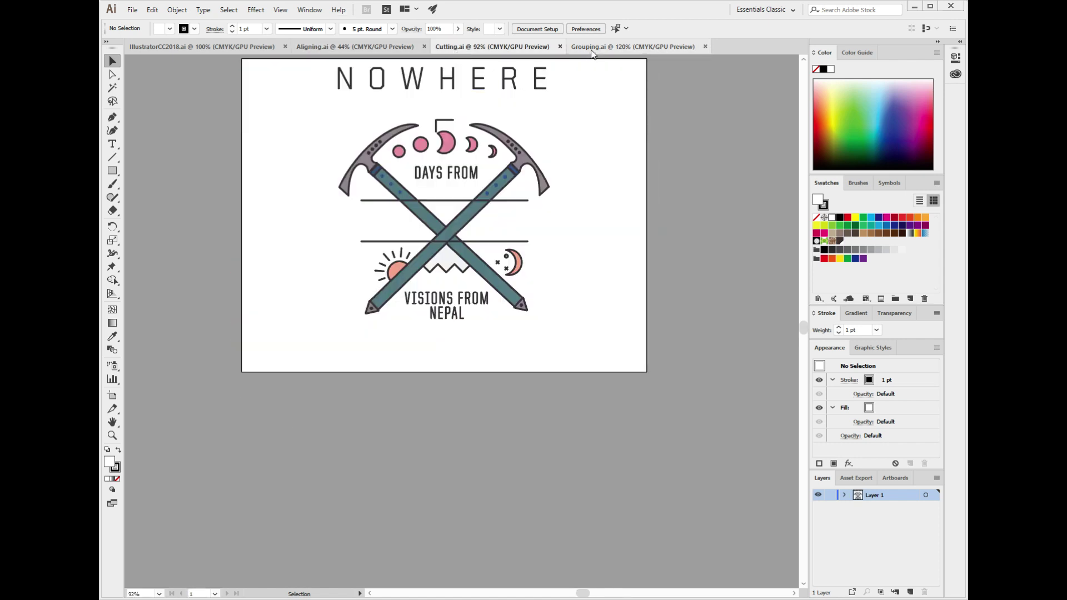
{"action": "left_click", "coordinate": [592, 50]}
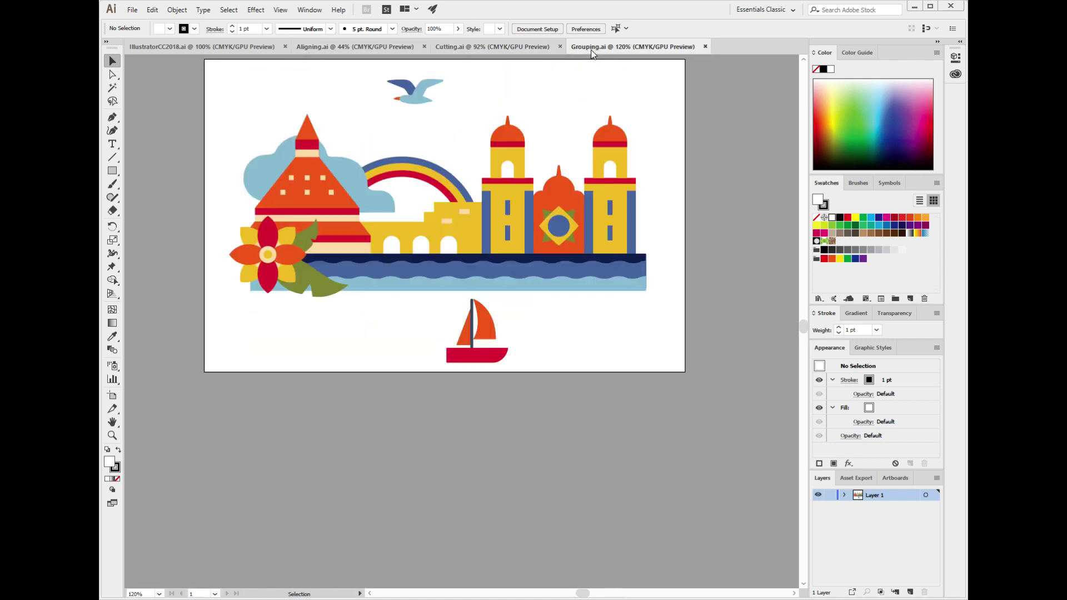
Step: View the IllustratorCC2018, Aligning, Cutting and Grouping documents in turn
{"action": "left_click", "coordinate": [216, 49]}
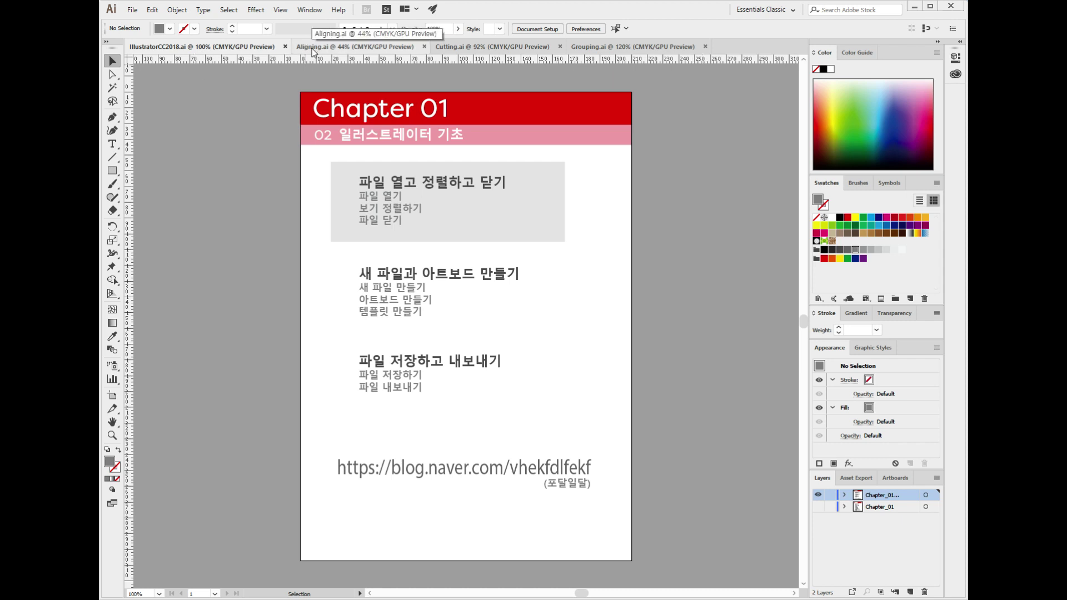
{"action": "left_click", "coordinate": [344, 47]}
{"action": "left_click", "coordinate": [455, 47]}
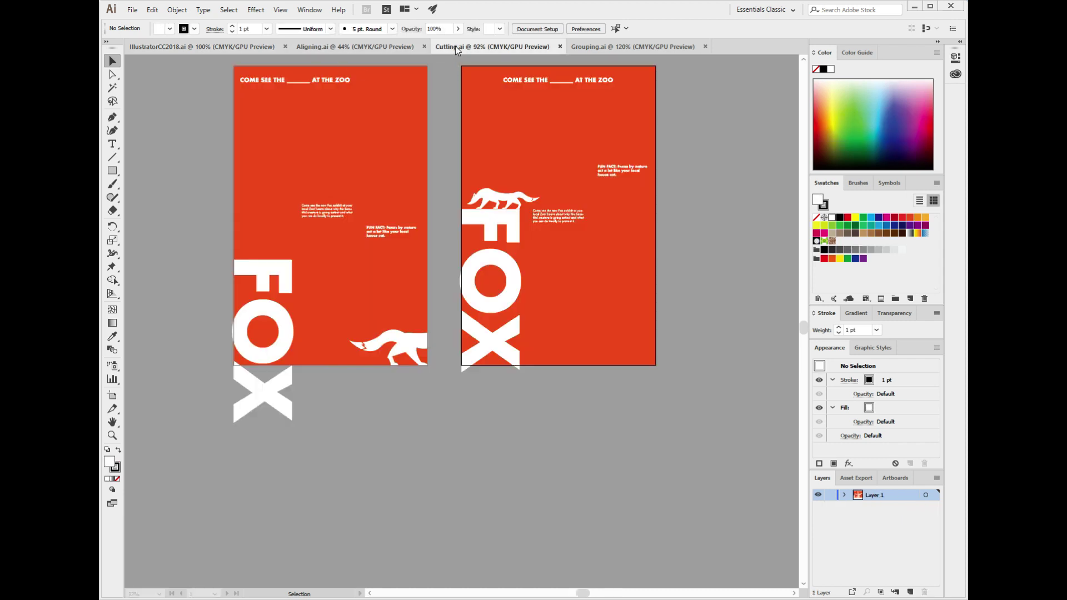
{"action": "left_click", "coordinate": [611, 46]}
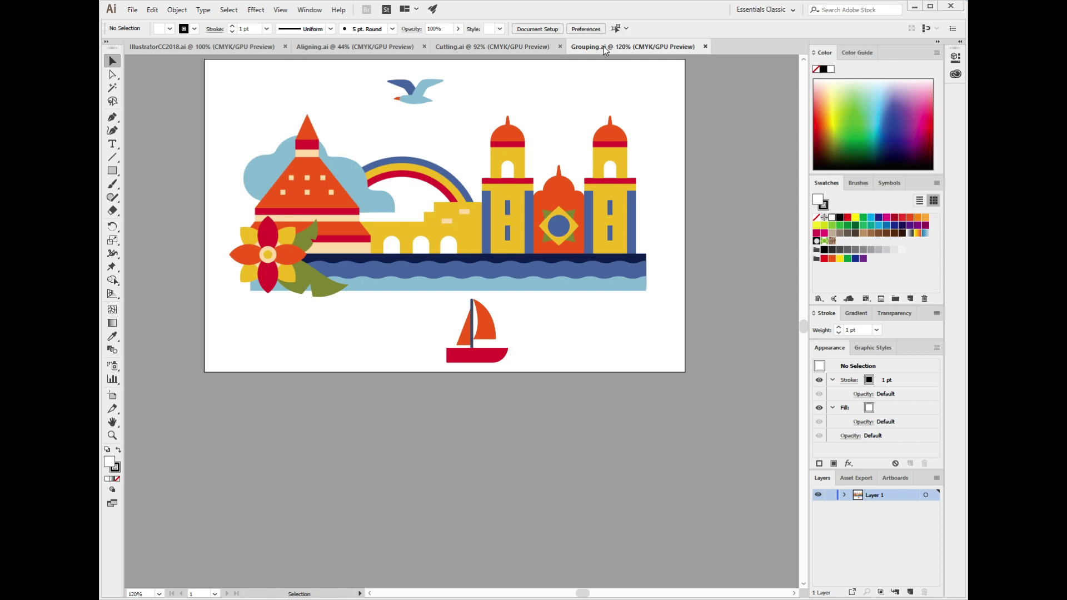
Step: Detach the Grouping document into its own floating window and reposition it over the workspace
{"action": "left_click_drag", "start_coordinate": [603, 48], "coordinate": [228, 111]}
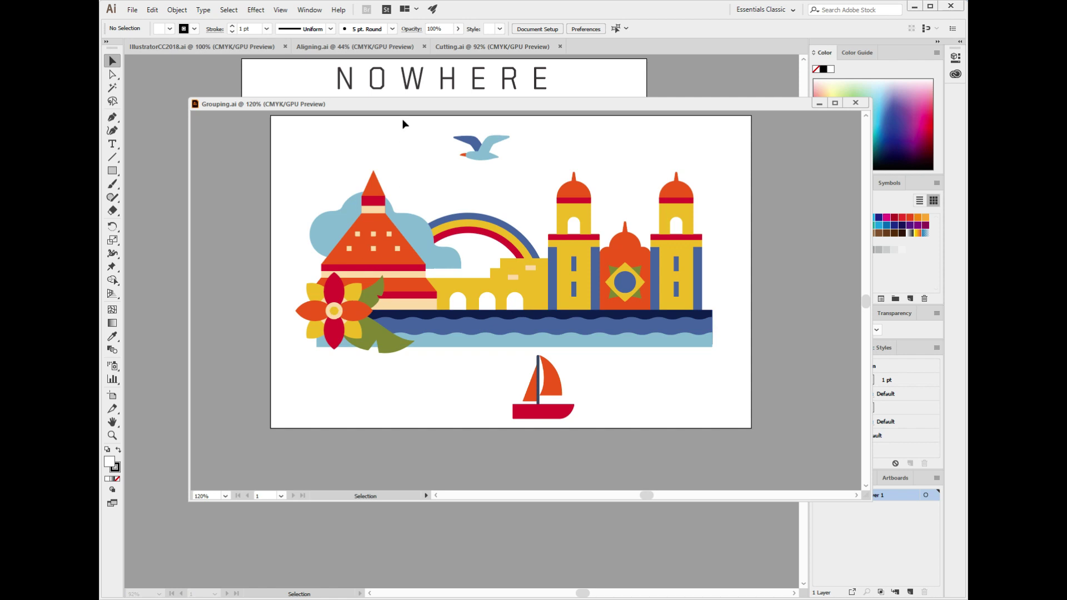
{"action": "left_click_drag", "start_coordinate": [403, 109], "coordinate": [418, 148]}
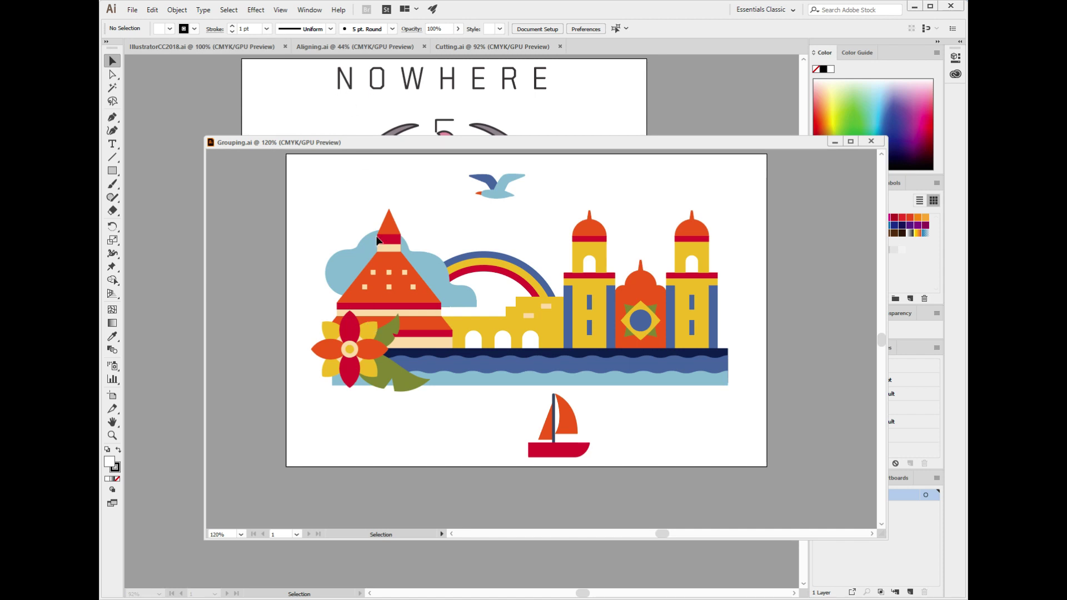
Step: Float all open documents in separate windows and move the overlapping windows apart to reveal the documents behind them
{"action": "left_click", "coordinate": [309, 10]}
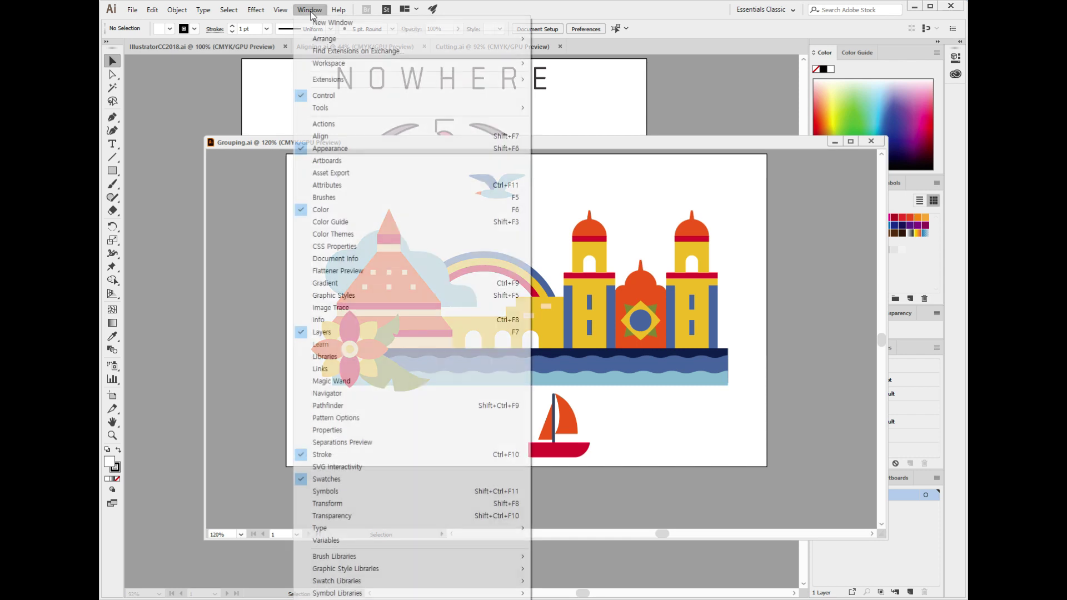
{"action": "mouse_move", "coordinate": [328, 41]}
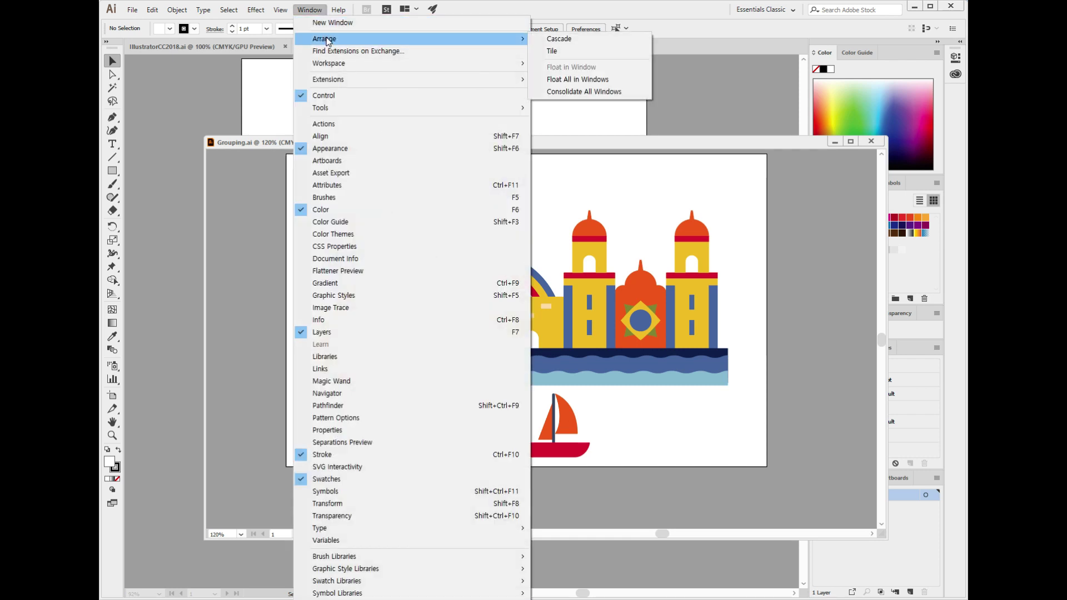
{"action": "left_click", "coordinate": [579, 81]}
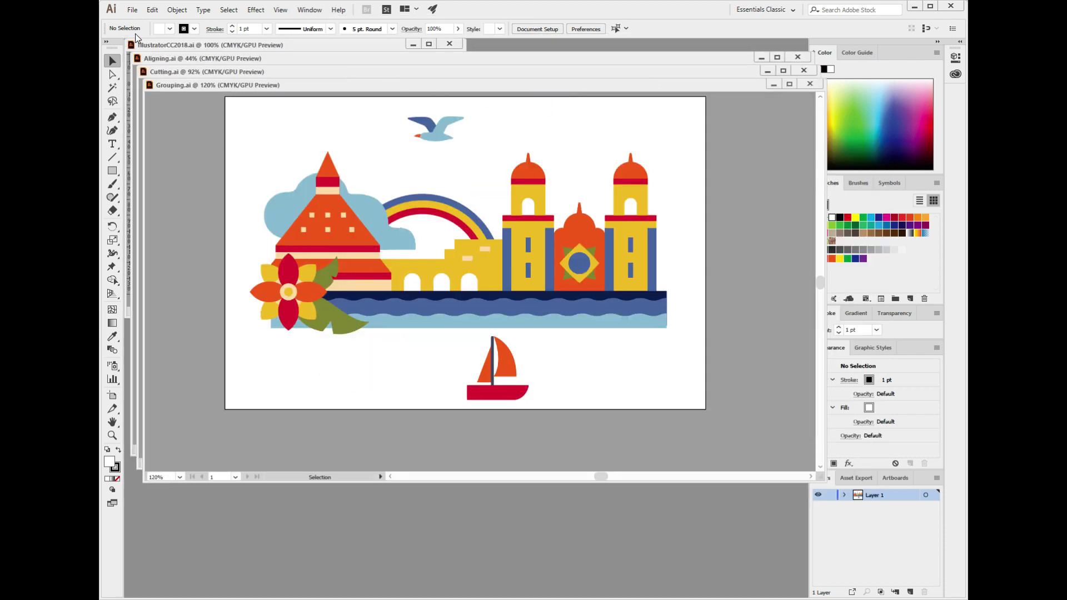
{"action": "left_click_drag", "start_coordinate": [233, 84], "coordinate": [255, 84]}
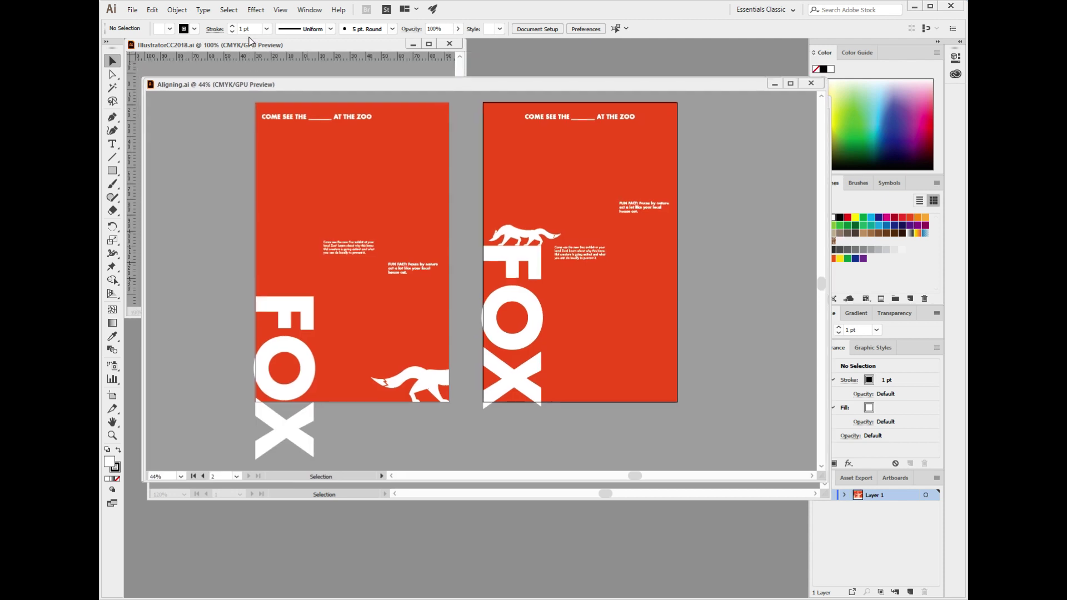
{"action": "left_click_drag", "start_coordinate": [248, 46], "coordinate": [337, 106]}
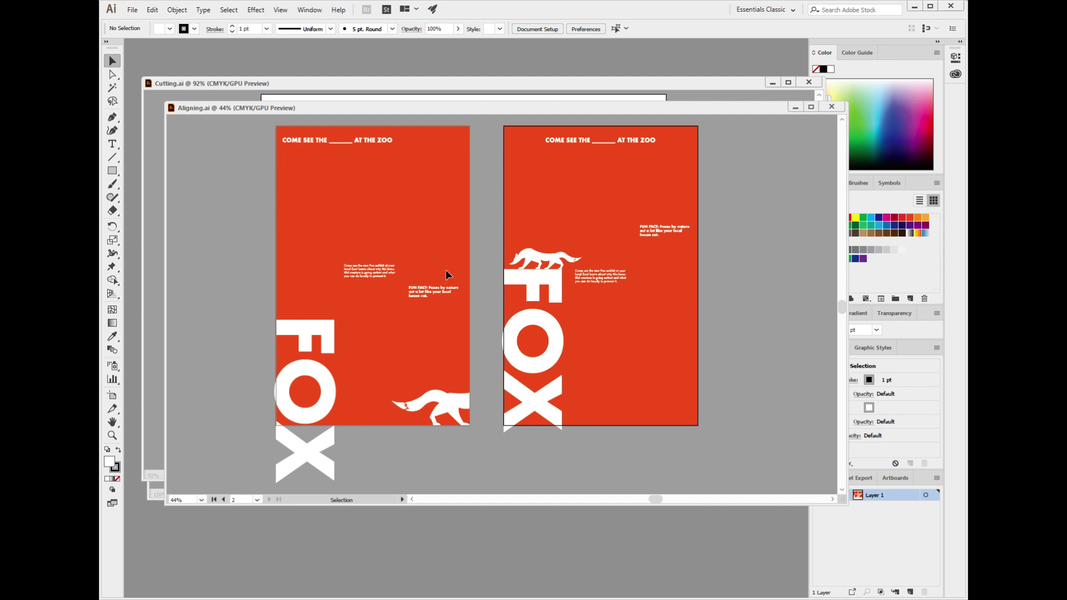
Step: Tile the four open documents, first as one large pane beside three stacked panes, and switch to a two-by-two grid
{"action": "left_click", "coordinate": [418, 10]}
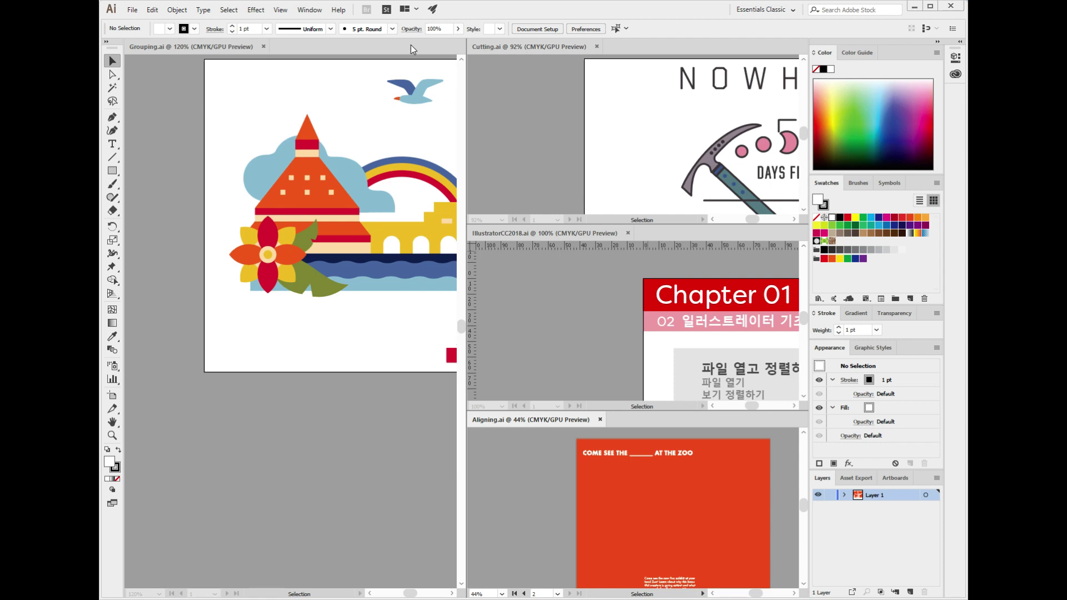
{"action": "left_click", "coordinate": [408, 10]}
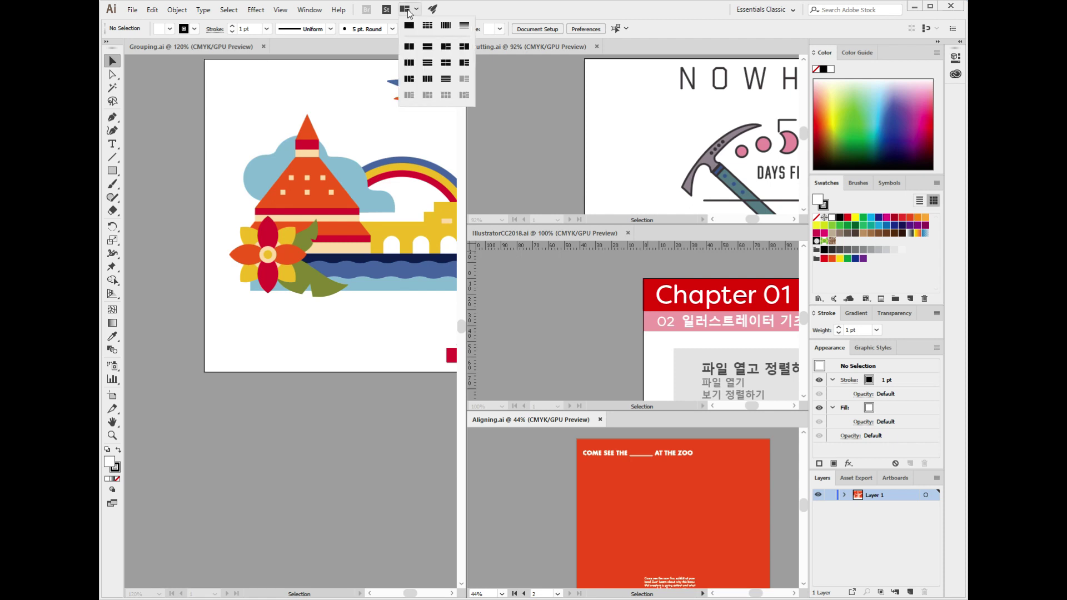
{"action": "left_click", "coordinate": [444, 63]}
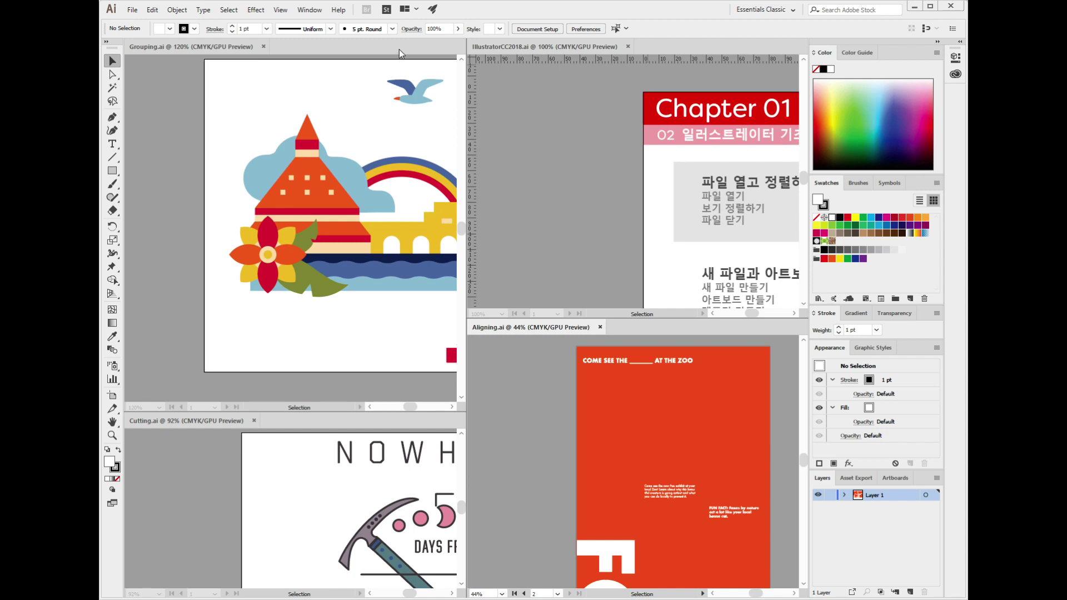
Step: Consolidate all documents into one tabbed window and view several of them, ending on Aligning
{"action": "left_click", "coordinate": [405, 10]}
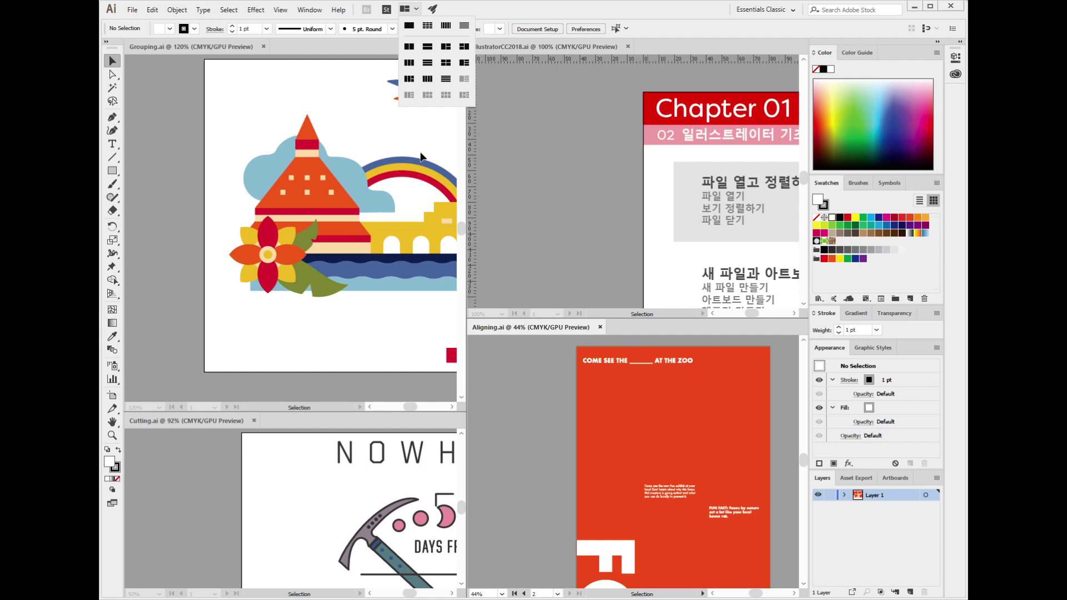
{"action": "left_click", "coordinate": [409, 26]}
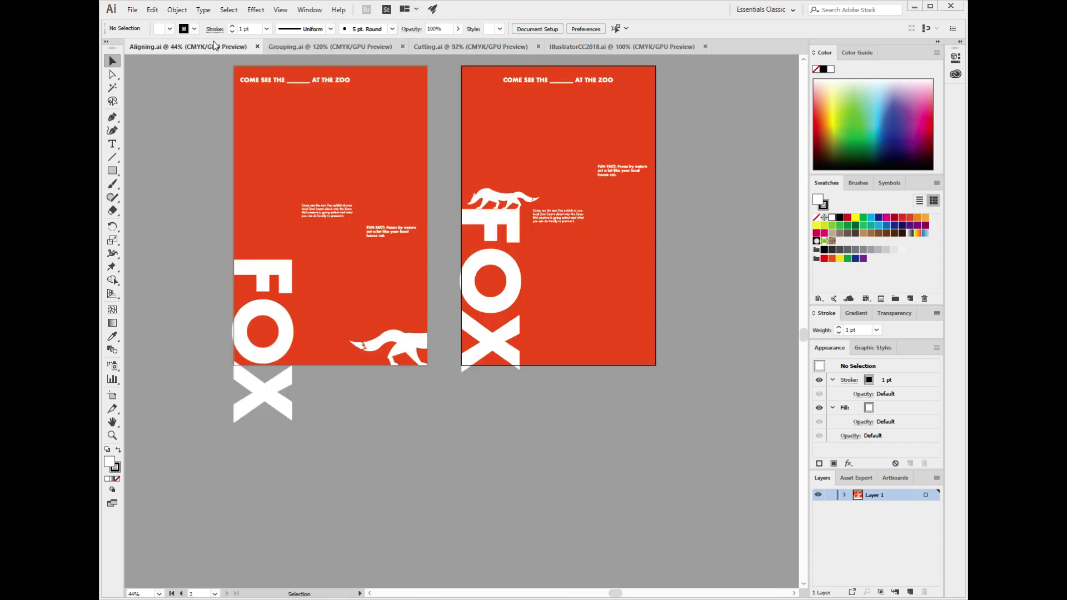
{"action": "left_click", "coordinate": [430, 47]}
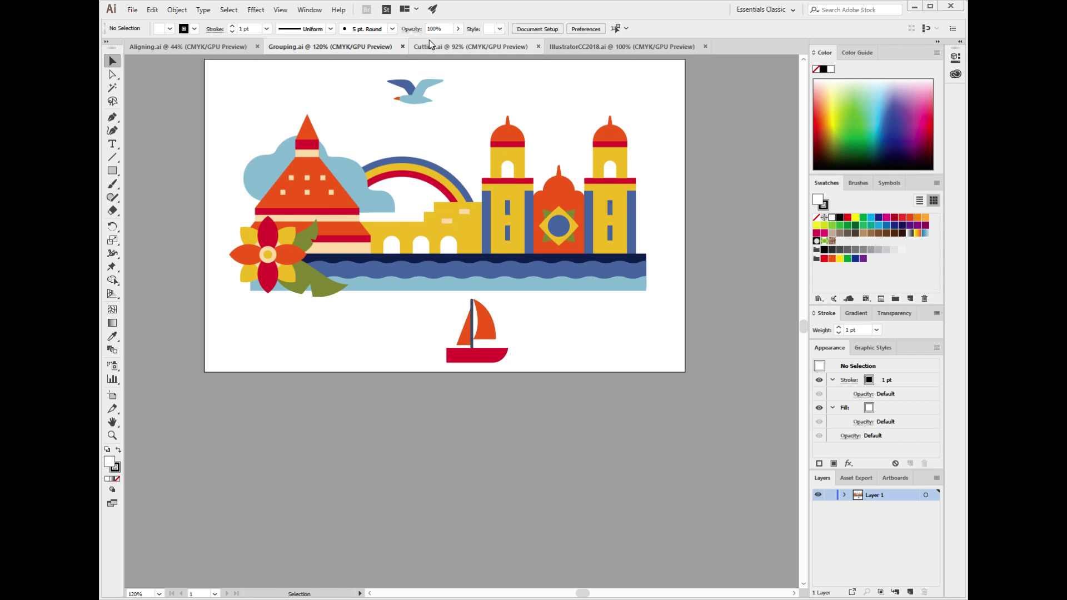
{"action": "left_click", "coordinate": [593, 48]}
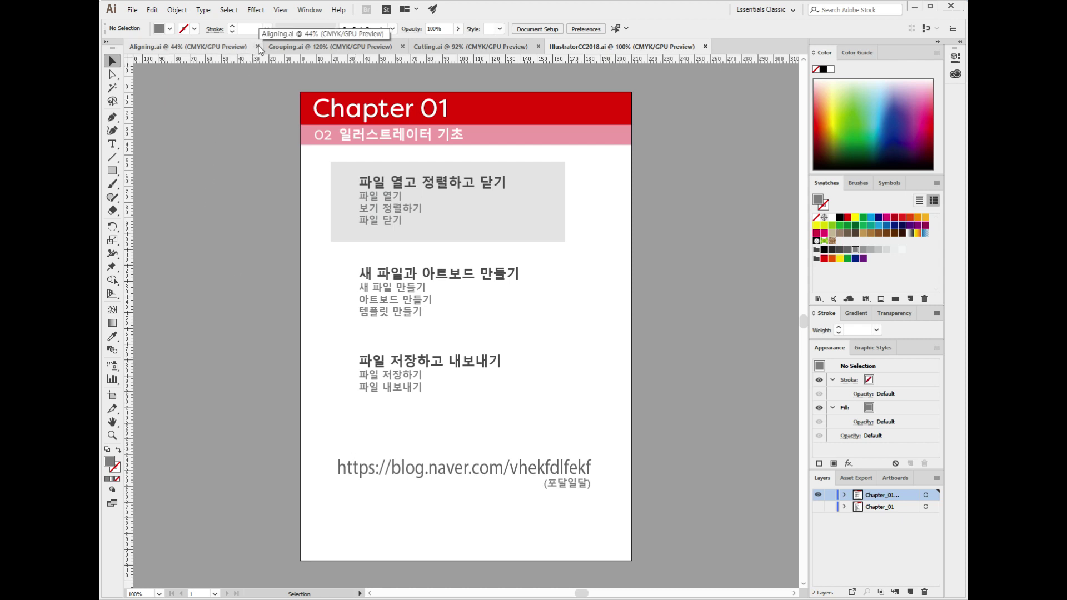
{"action": "left_click", "coordinate": [159, 48]}
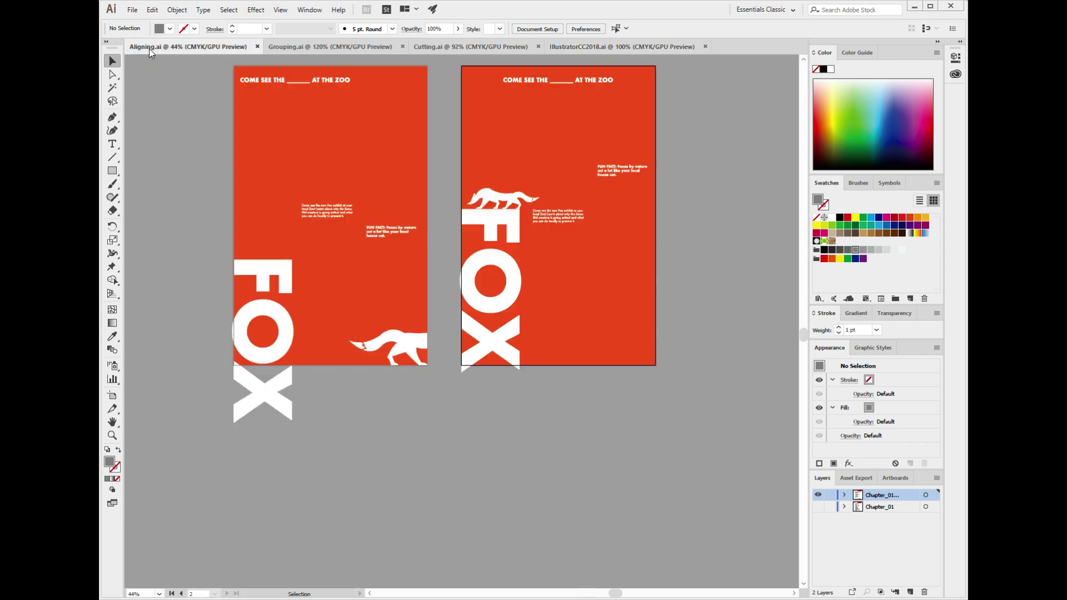
Step: Close the Aligning, Grouping and Cutting documents, keeping IllustratorCC2018.ai open
{"action": "left_click", "coordinate": [258, 46]}
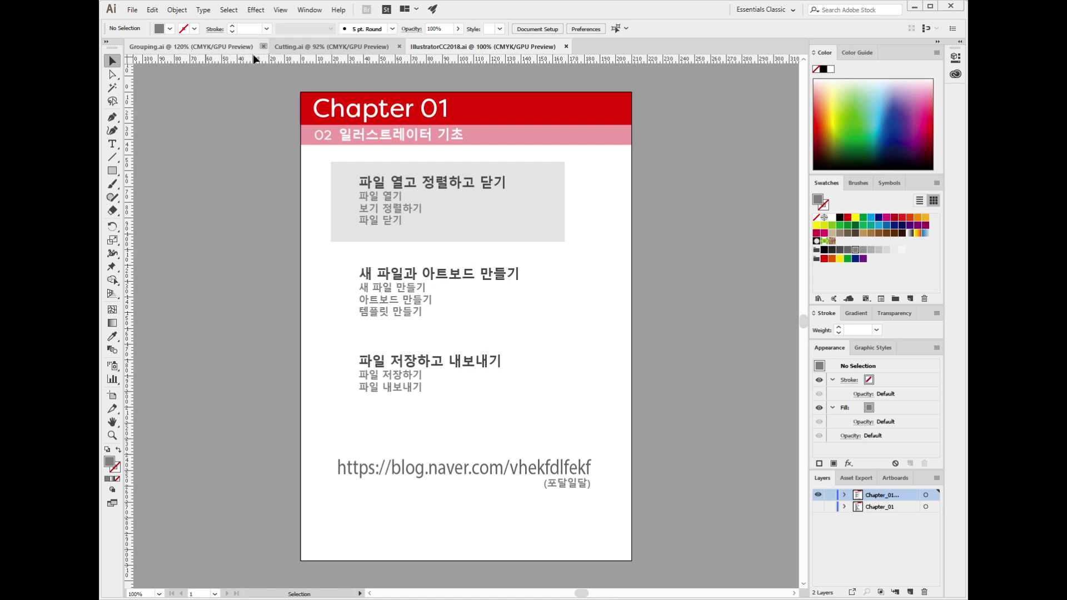
{"action": "left_click", "coordinate": [264, 47]}
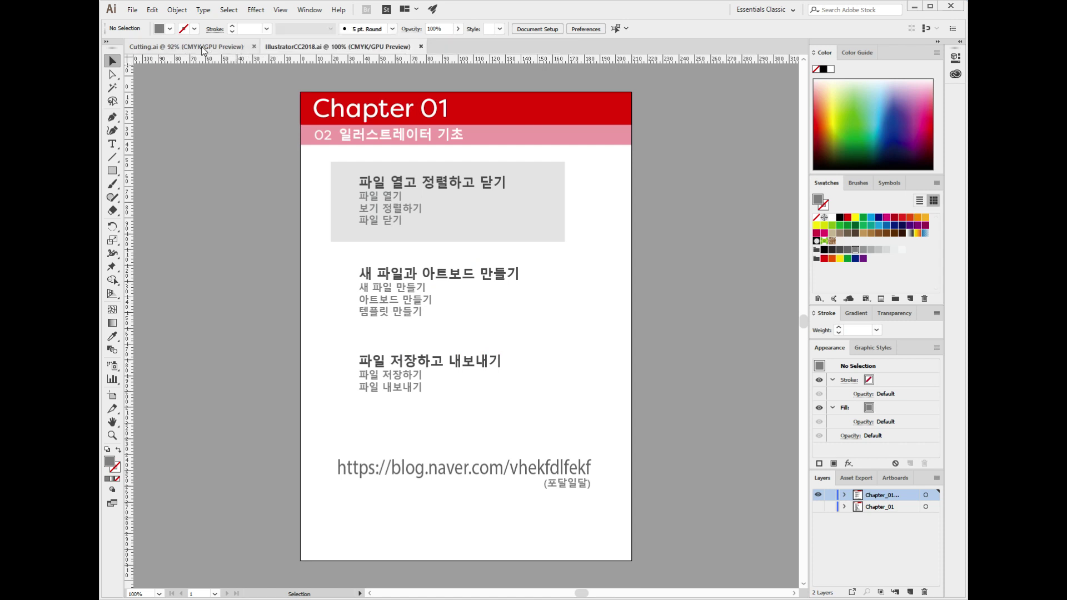
{"action": "left_click", "coordinate": [254, 47]}
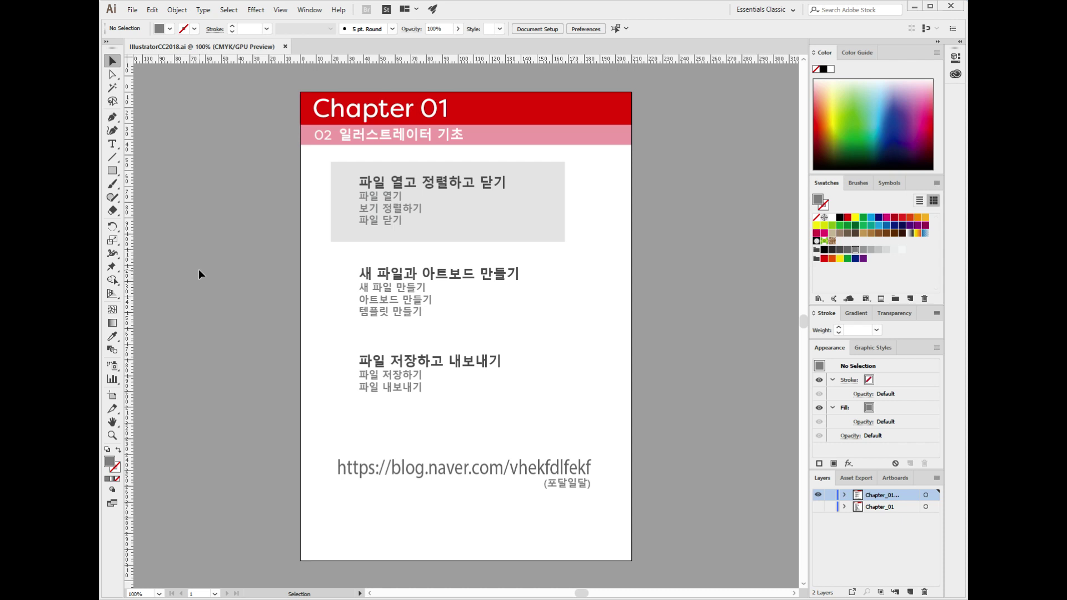
Step: Move the grey highlight rectangle down behind the "새 파일과 아트보드 만들기" section and deselect it
{"action": "left_click", "coordinate": [520, 236]}
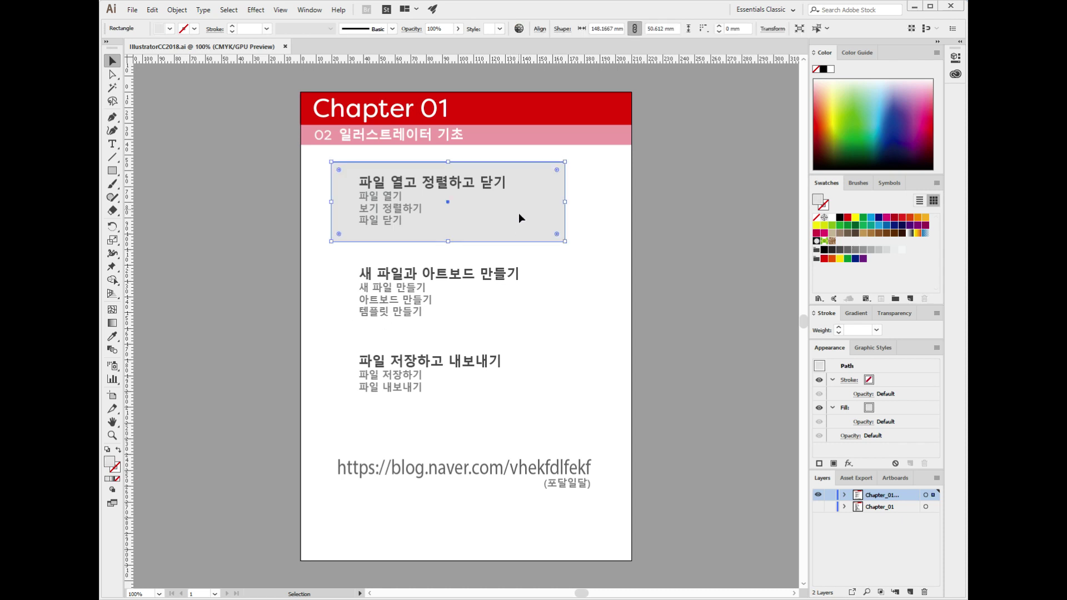
{"action": "left_click_drag", "start_coordinate": [519, 213], "coordinate": [516, 298]}
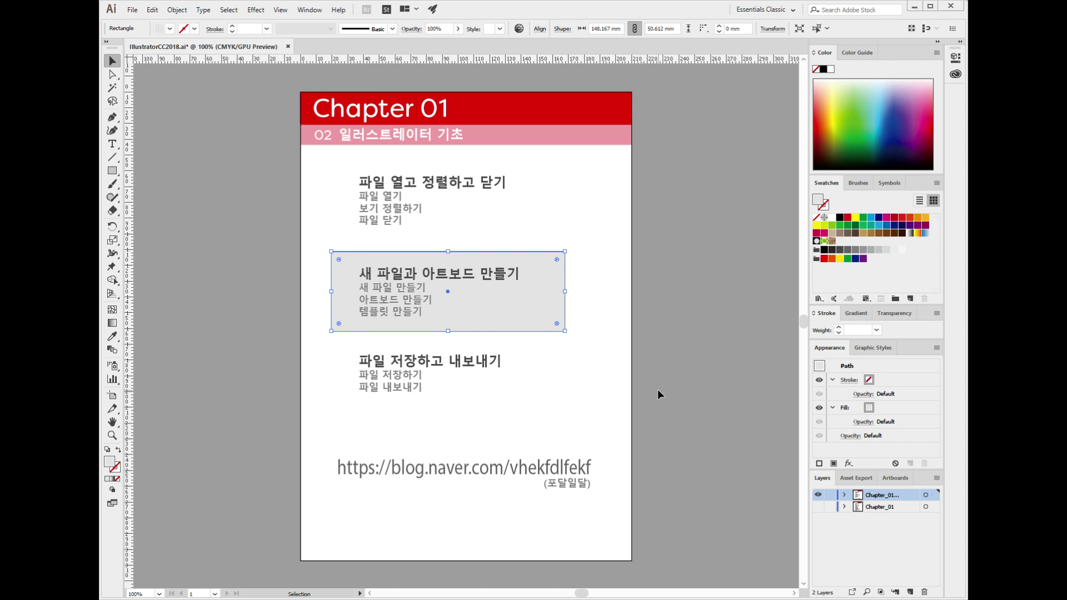
{"action": "left_click", "coordinate": [659, 390]}
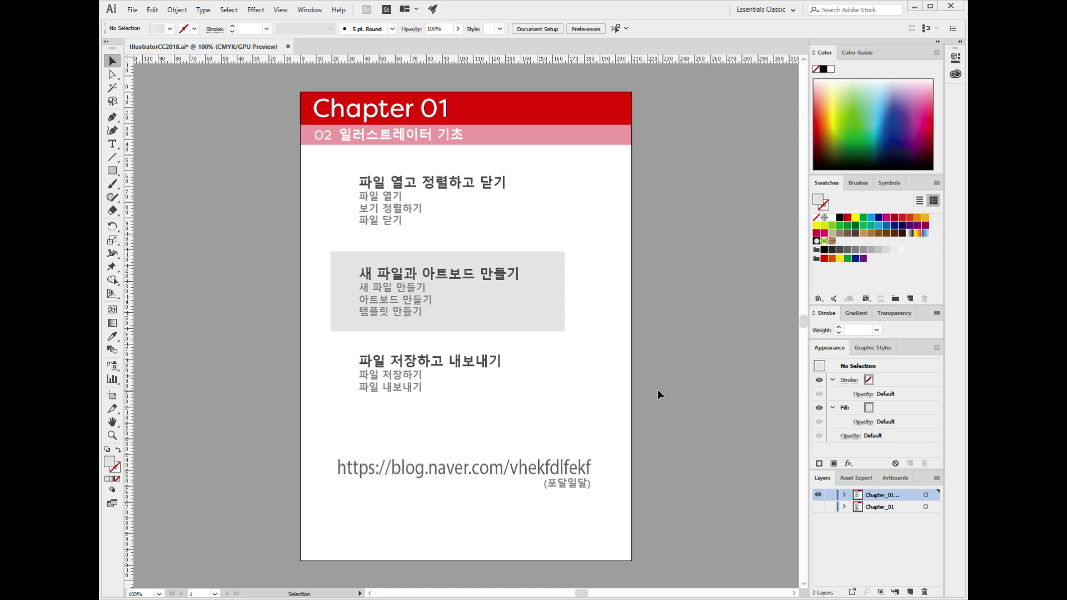
Step: Open the New Document dialog and examine the Saved presets and the full list of Mobile presets
{"action": "left_click", "coordinate": [132, 10]}
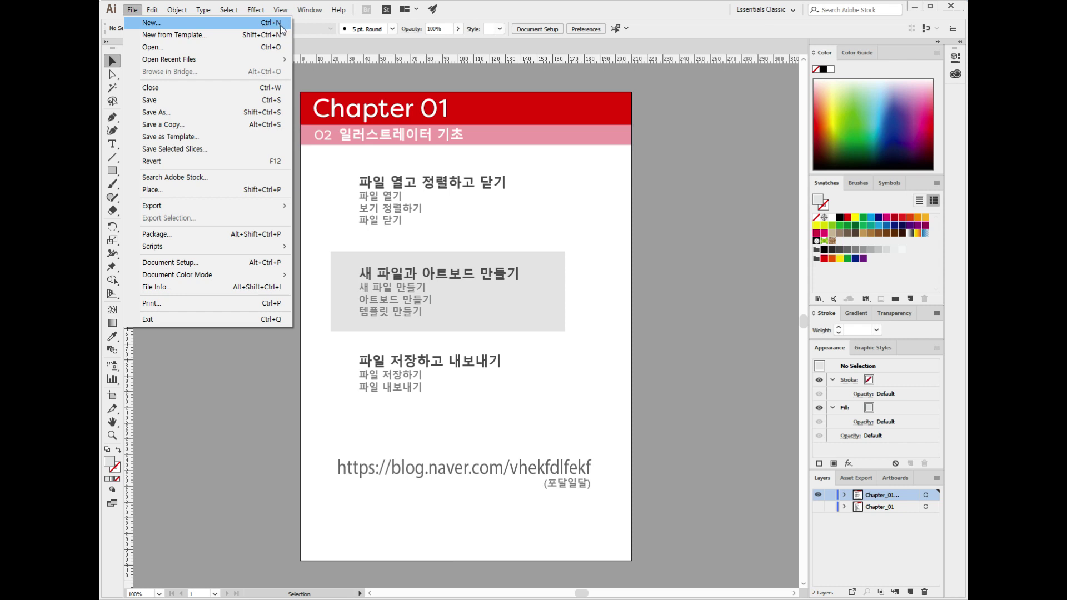
{"action": "left_click", "coordinate": [219, 25]}
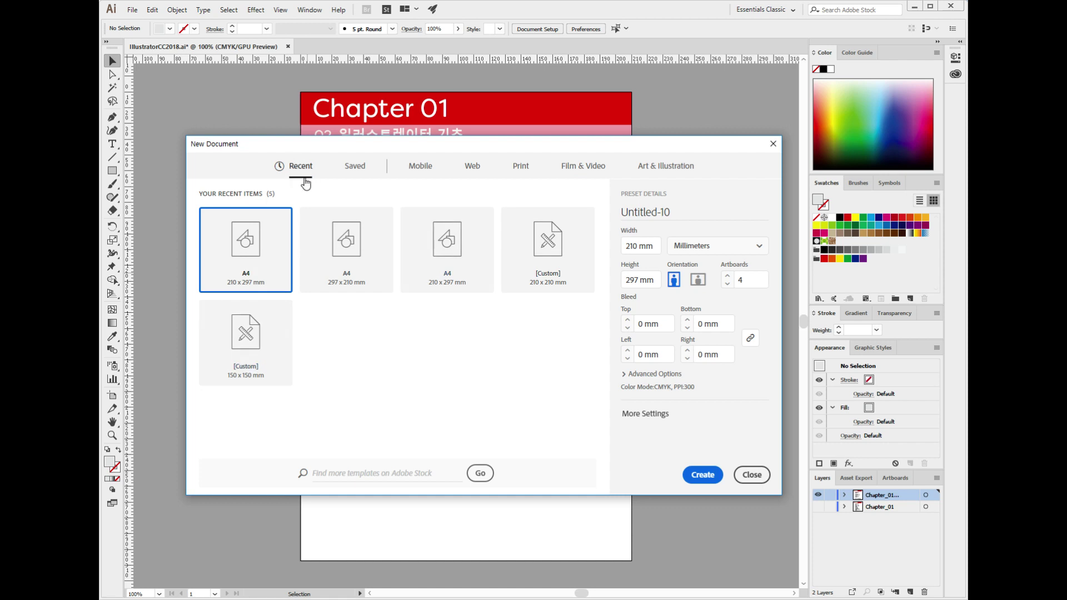
{"action": "left_click", "coordinate": [351, 169]}
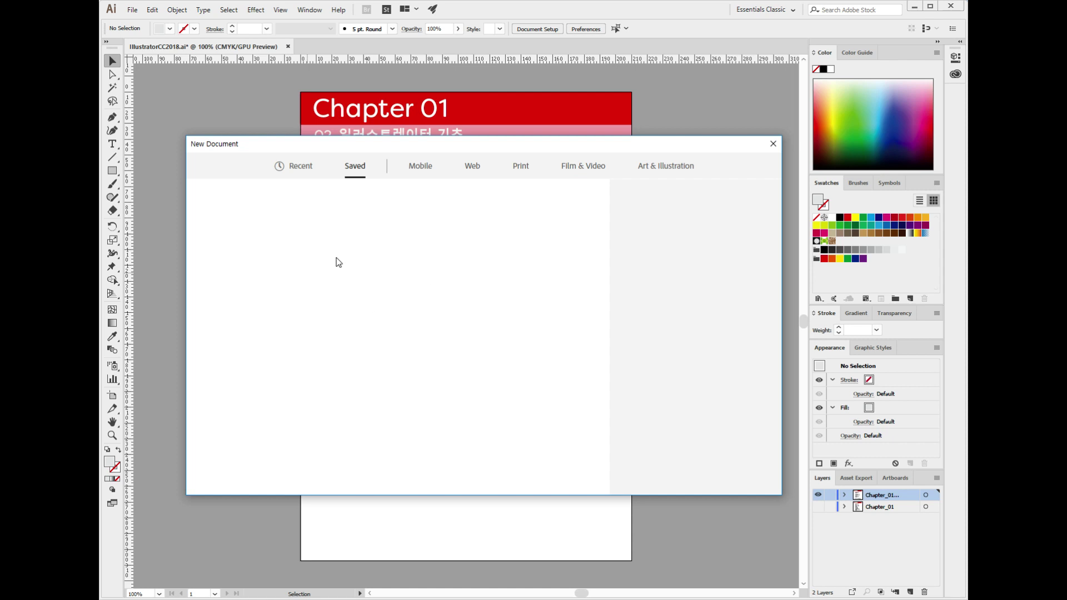
{"action": "left_click", "coordinate": [413, 174]}
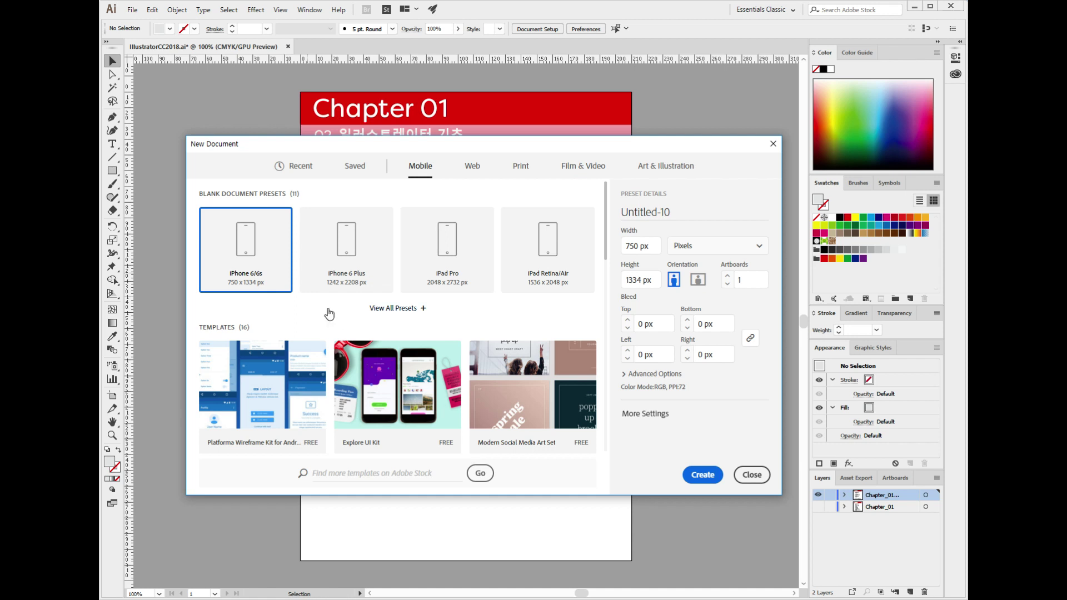
{"action": "left_click", "coordinate": [392, 313]}
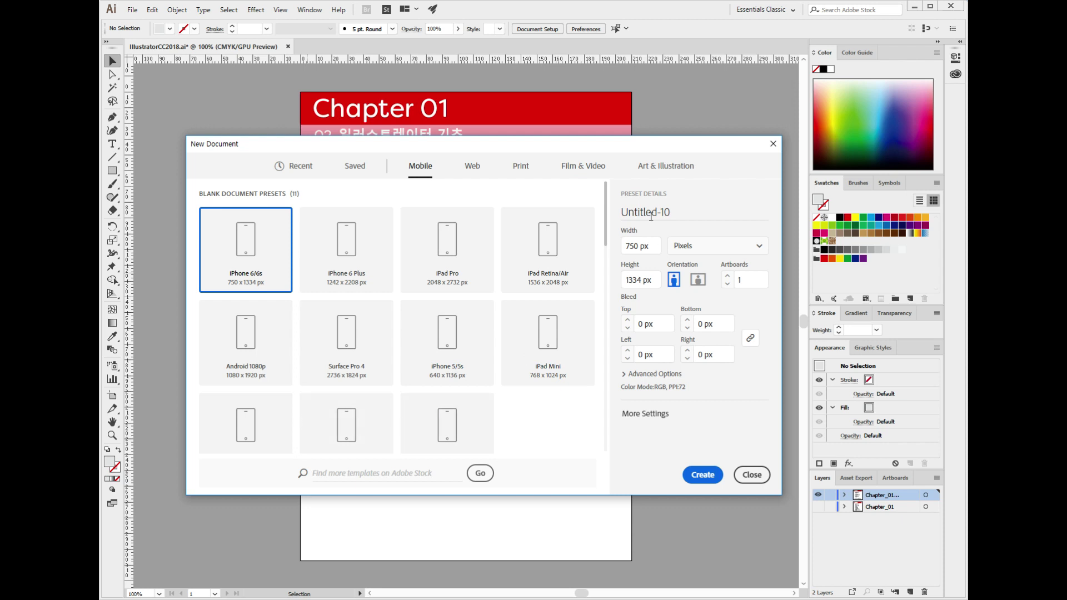
{"action": "mouse_move", "coordinate": [608, 228]}
{"action": "left_mouse_down"}
{"action": "mouse_move", "coordinate": [601, 269]}
{"action": "mouse_move", "coordinate": [605, 230]}
{"action": "left_mouse_up"}
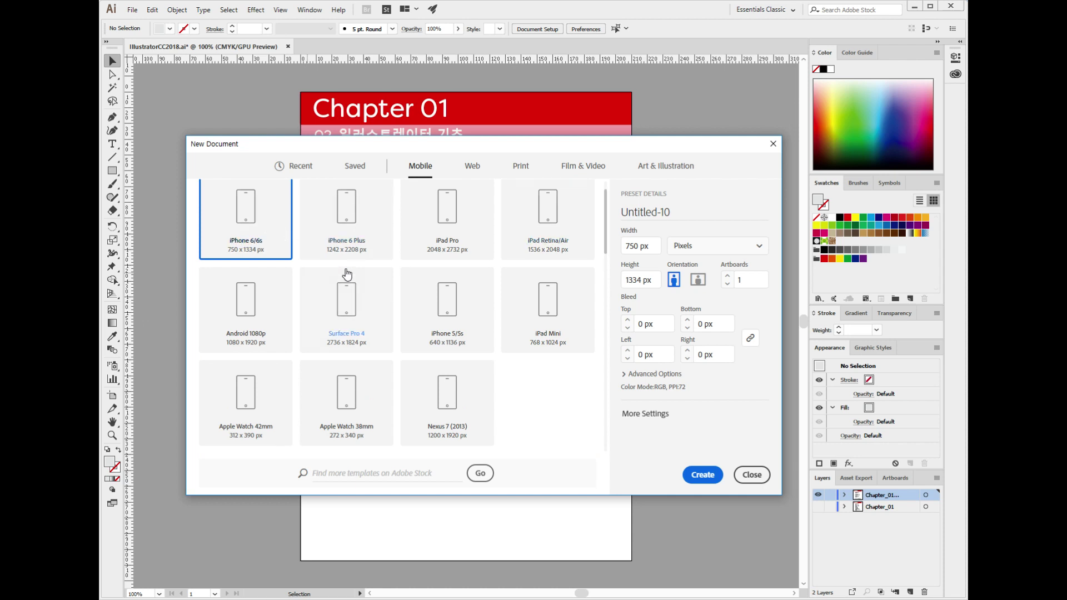
Step: Examine all Web presets, followed by the Print, Film & Video and Art & Illustration document presets
{"action": "left_click", "coordinate": [477, 176]}
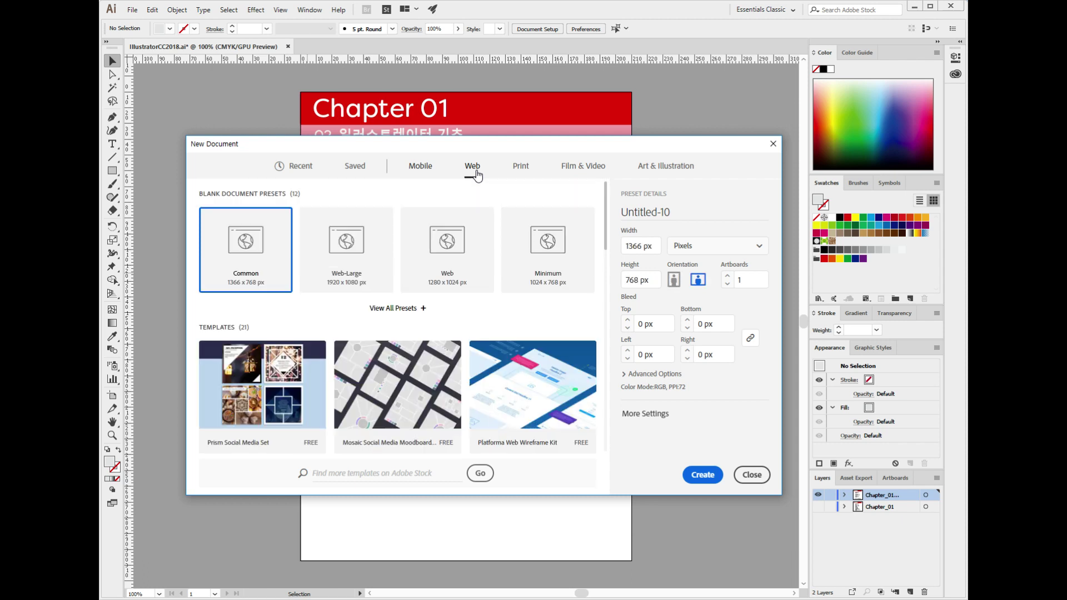
{"action": "left_click", "coordinate": [384, 315]}
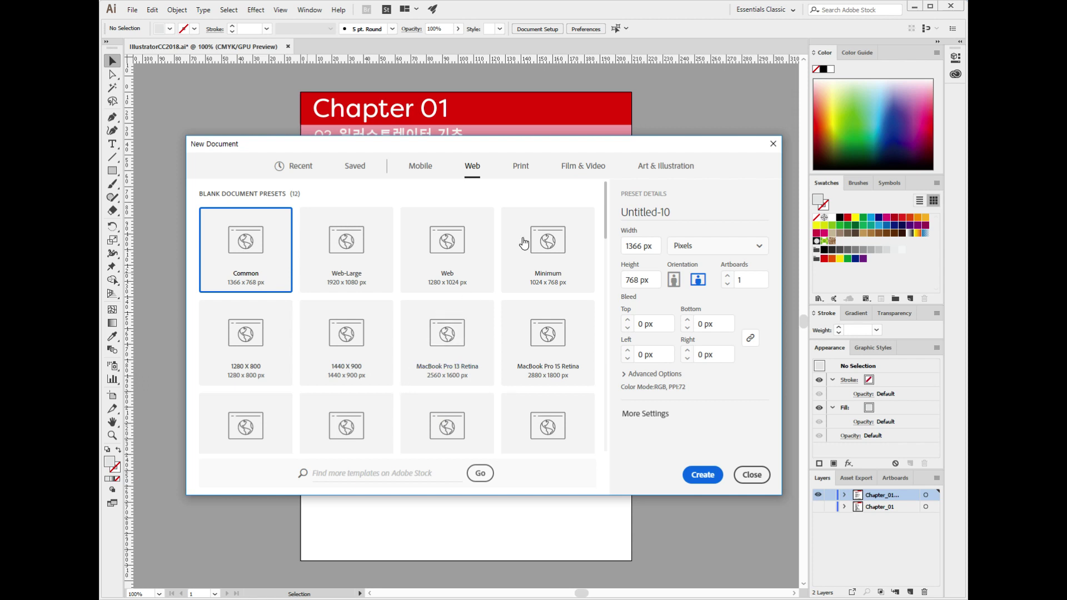
{"action": "left_click", "coordinate": [527, 171]}
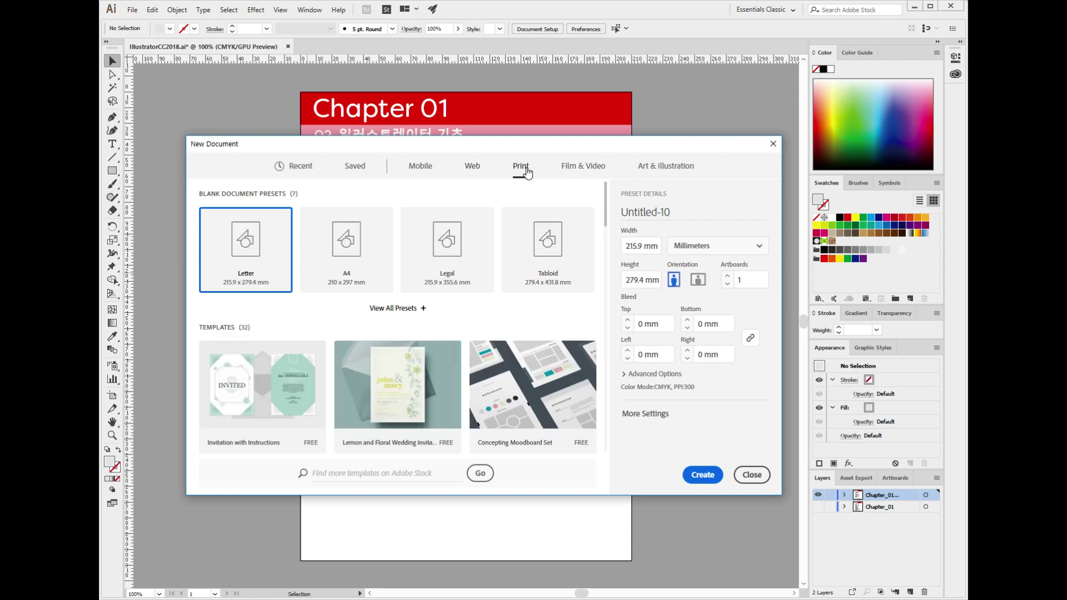
{"action": "left_click", "coordinate": [584, 174]}
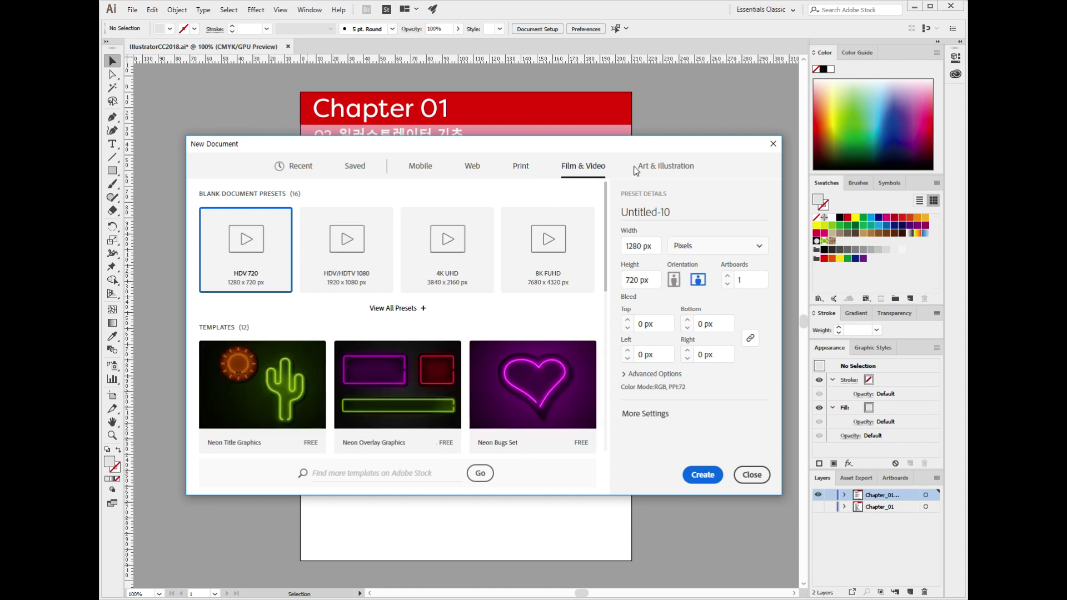
{"action": "left_click", "coordinate": [652, 170]}
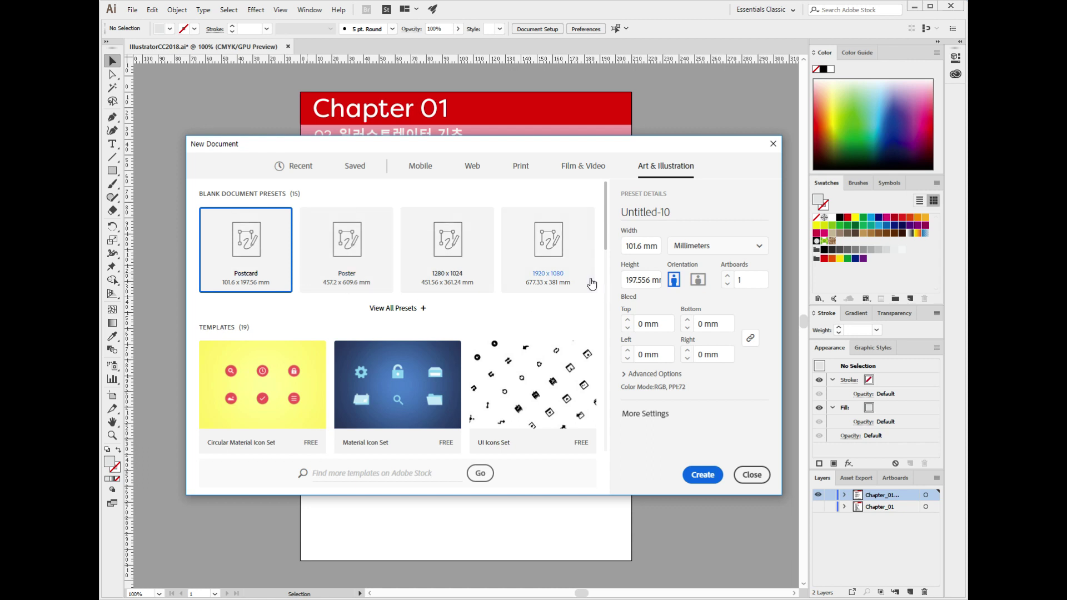
Step: Create a new print document from the A4 preset in landscape orientation, 297 x 210 mm, keeping the name Untitled-10
{"action": "left_click", "coordinate": [519, 170]}
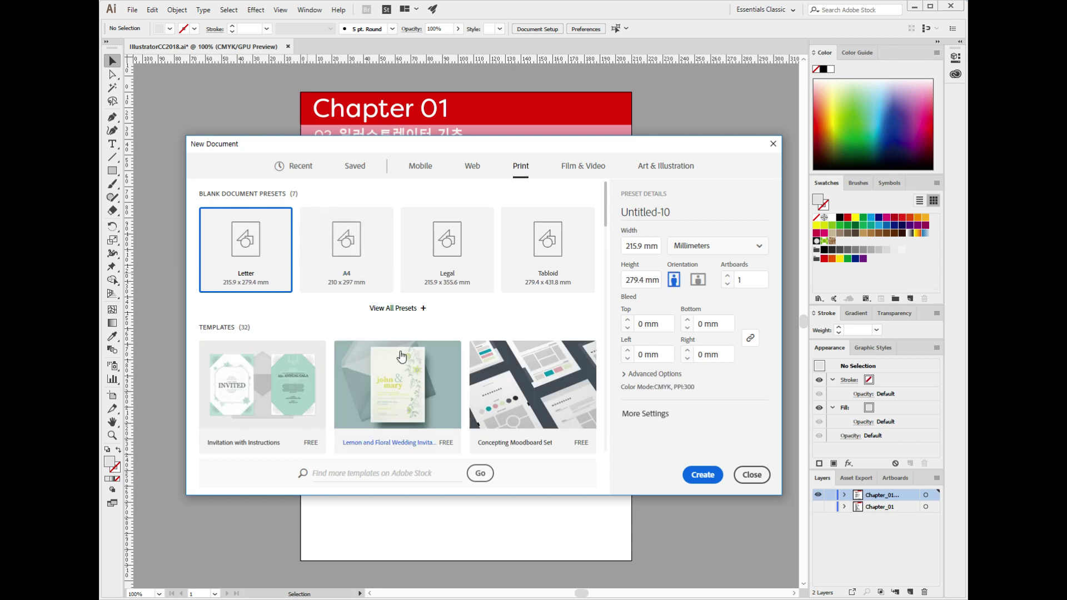
{"action": "left_click", "coordinate": [380, 269]}
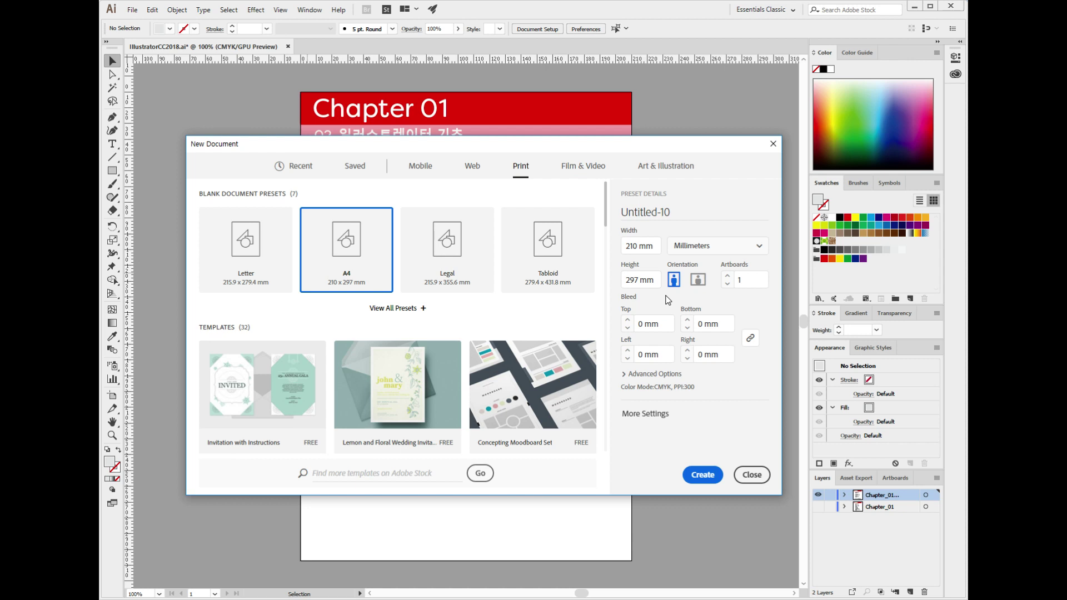
{"action": "left_click", "coordinate": [700, 284]}
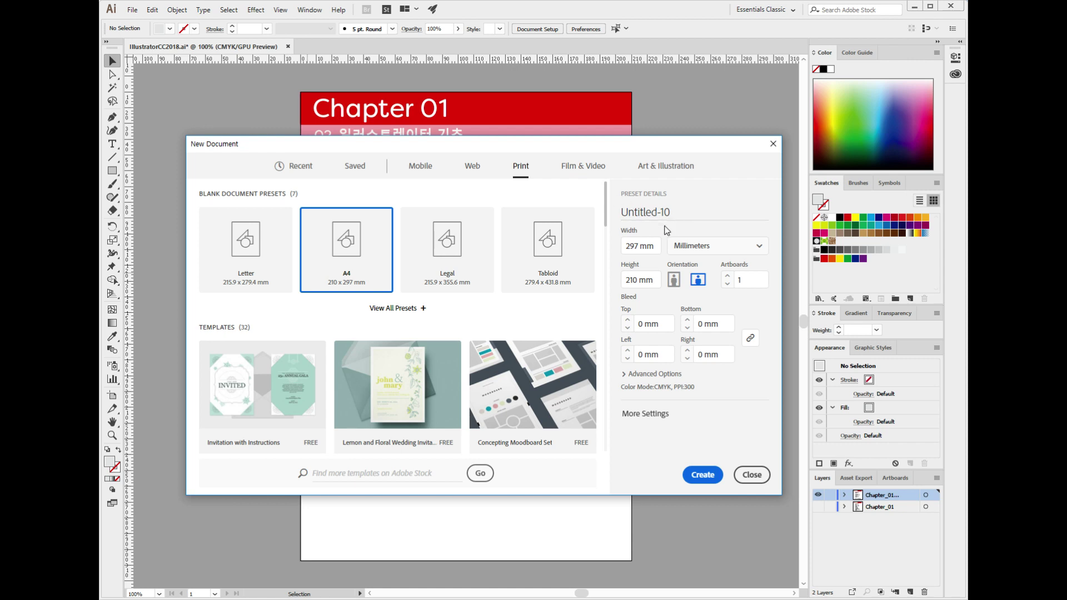
{"action": "left_click", "coordinate": [646, 212]}
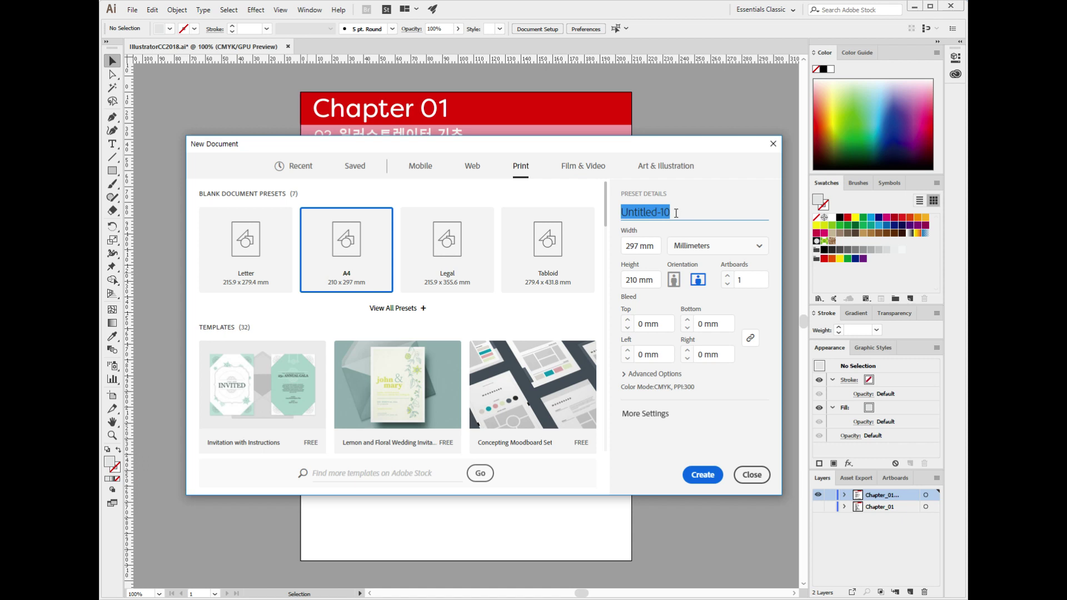
{"action": "left_click", "coordinate": [676, 213]}
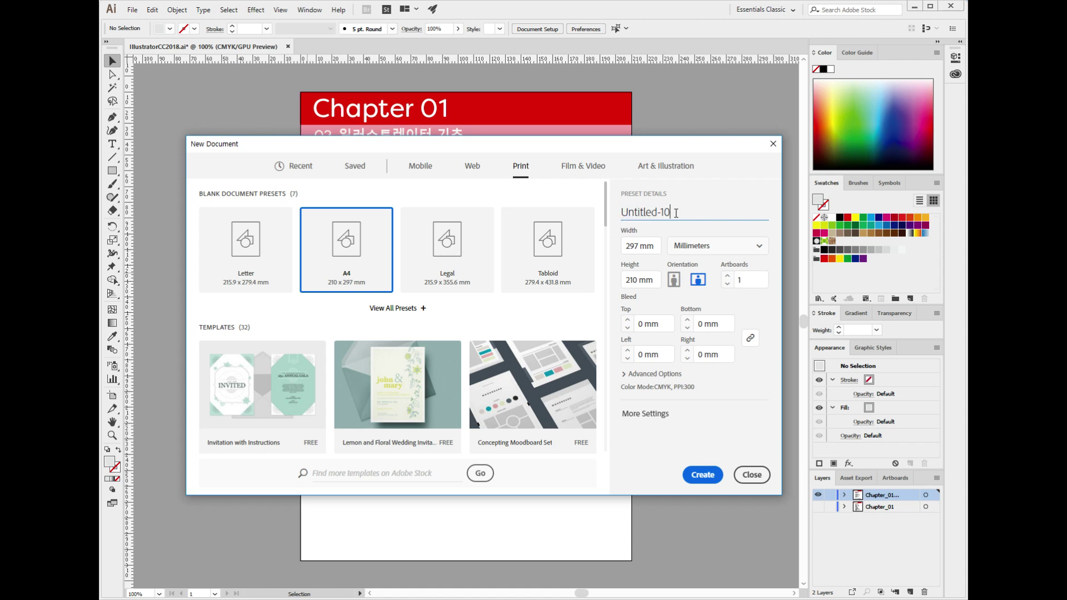
{"action": "left_click", "coordinate": [703, 476]}
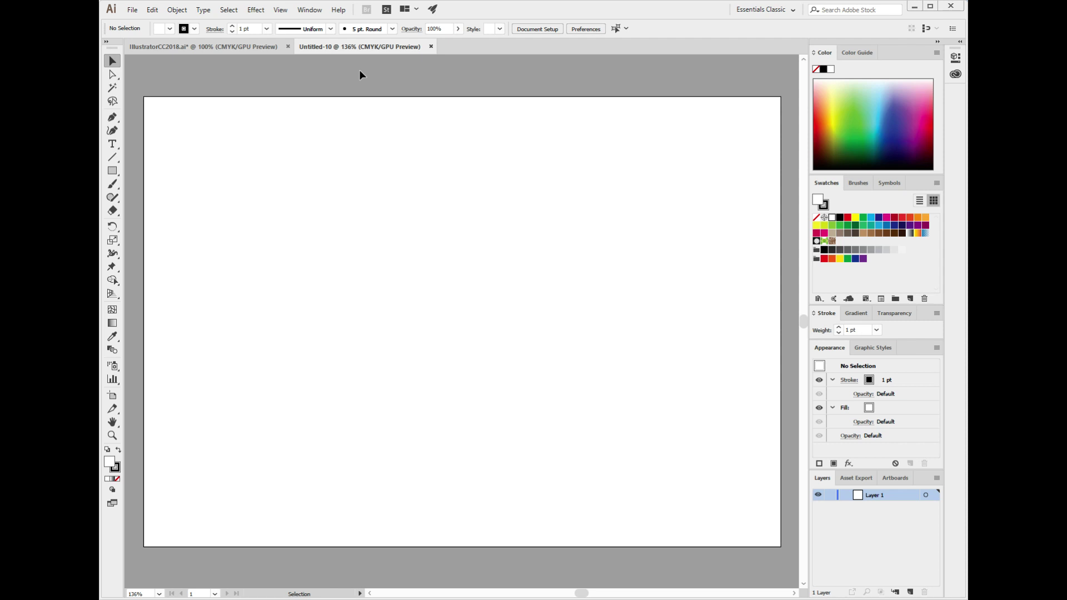
{"action": "key", "text": "a"}
{"action": "key", "text": "ctrl+1"}
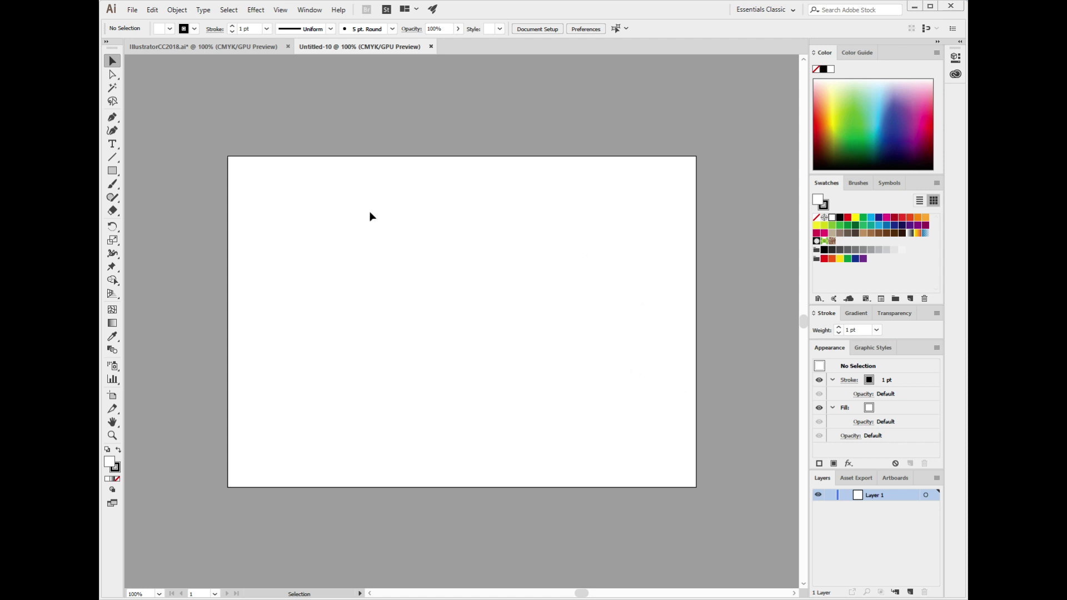
Step: Create a new A4 document in portrait orientation, 210 x 297 mm, with 3 artboards
{"action": "key", "text": "ctrl"}
{"action": "key", "text": "ctrl+n"}
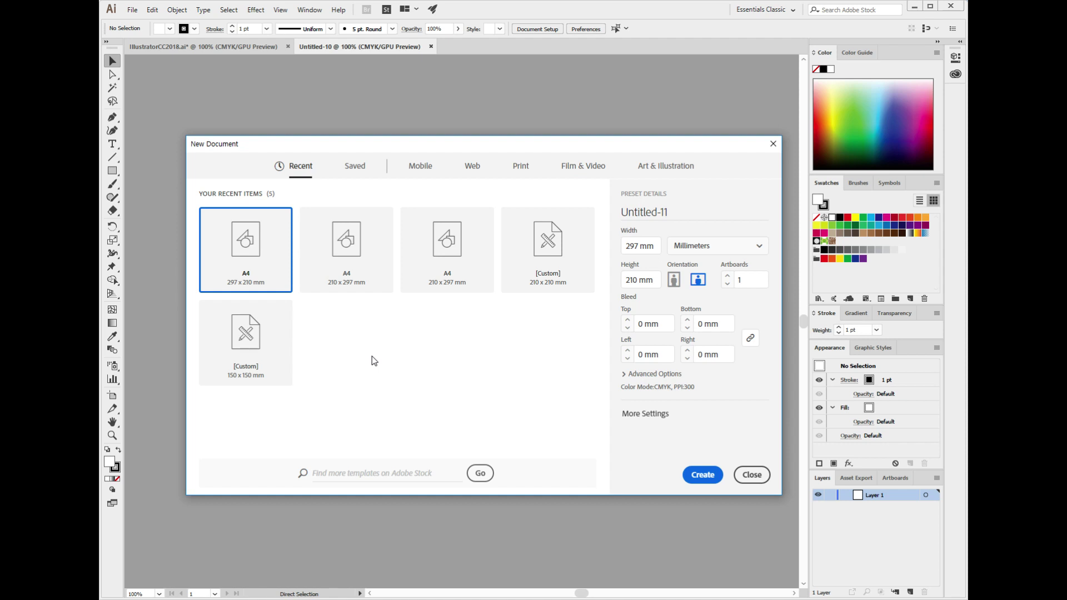
{"action": "left_click", "coordinate": [674, 284]}
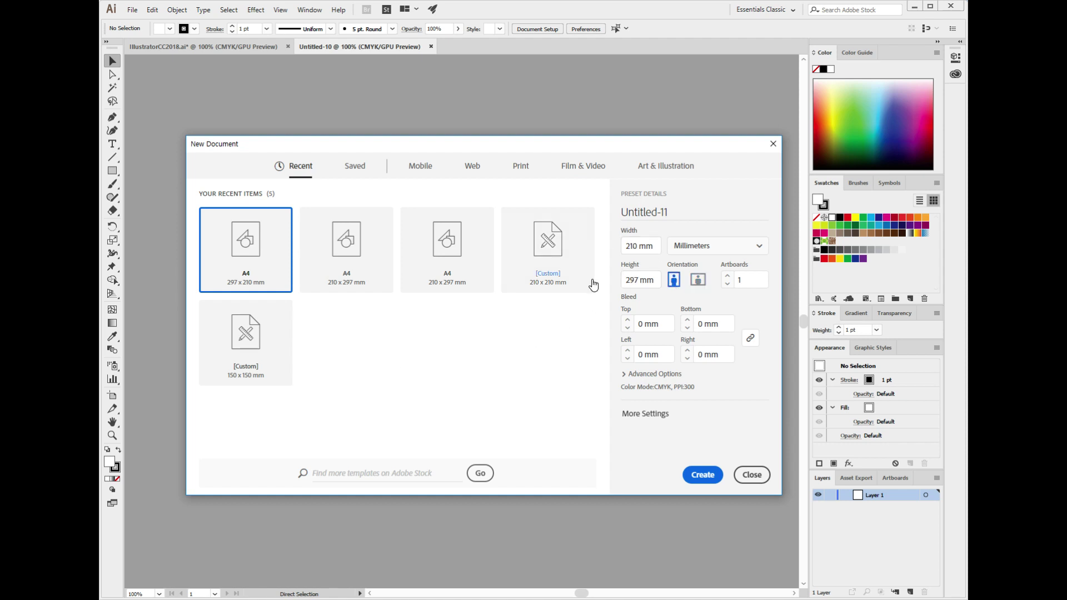
{"action": "left_click_drag", "start_coordinate": [745, 282], "coordinate": [725, 283]}
{"action": "type", "text": "3"}
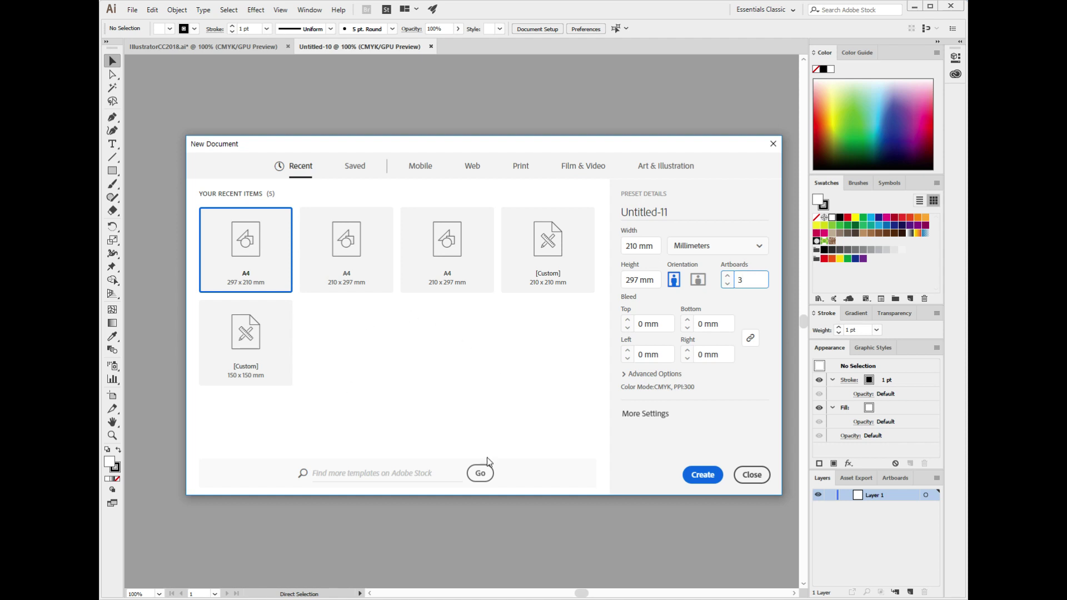
{"action": "left_click", "coordinate": [704, 476]}
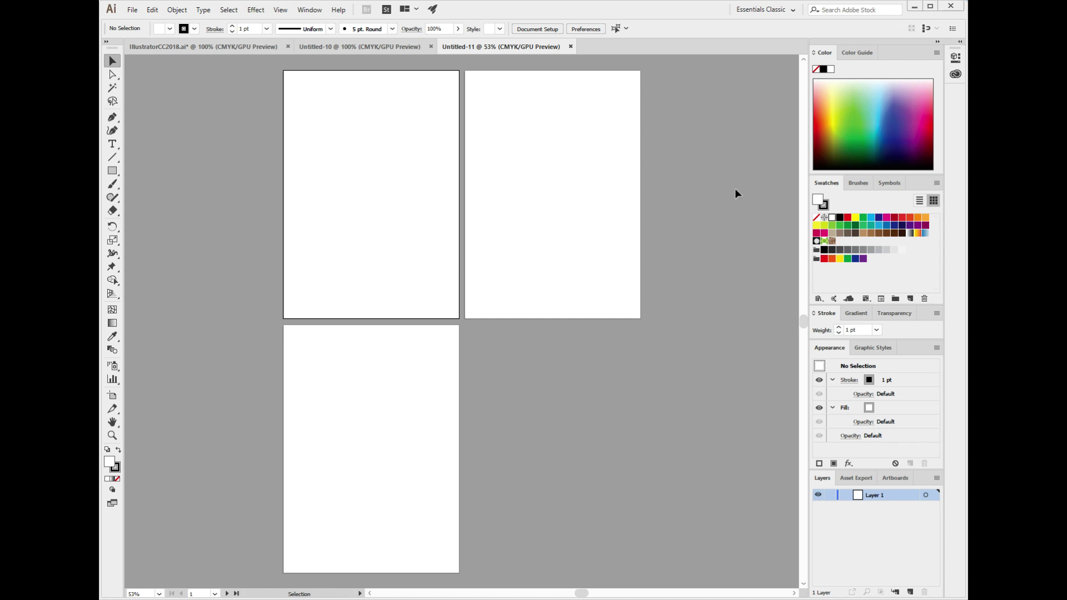
Step: Create another portrait A4 document with its 3 artboards arranged in a single row and spaced 10 mm apart, using More Settings
{"action": "left_click", "coordinate": [133, 9]}
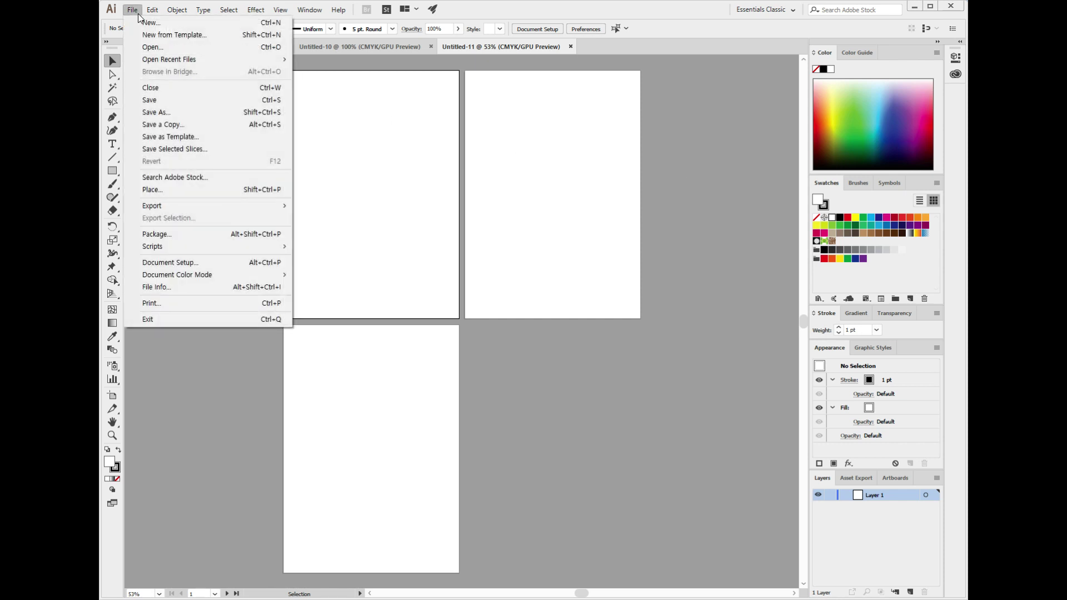
{"action": "left_click", "coordinate": [146, 23]}
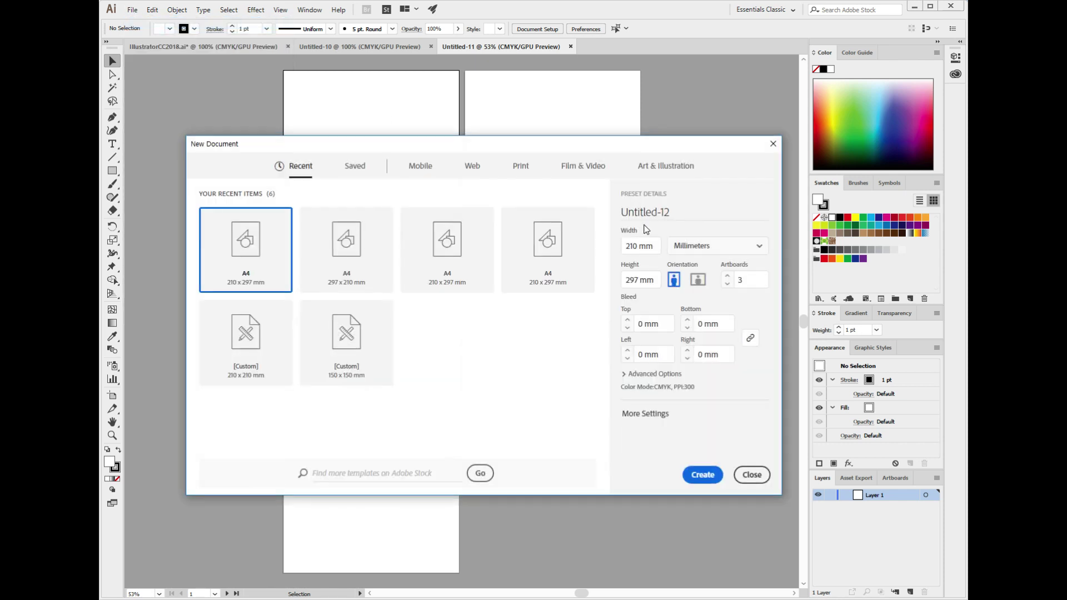
{"action": "left_click", "coordinate": [646, 415]}
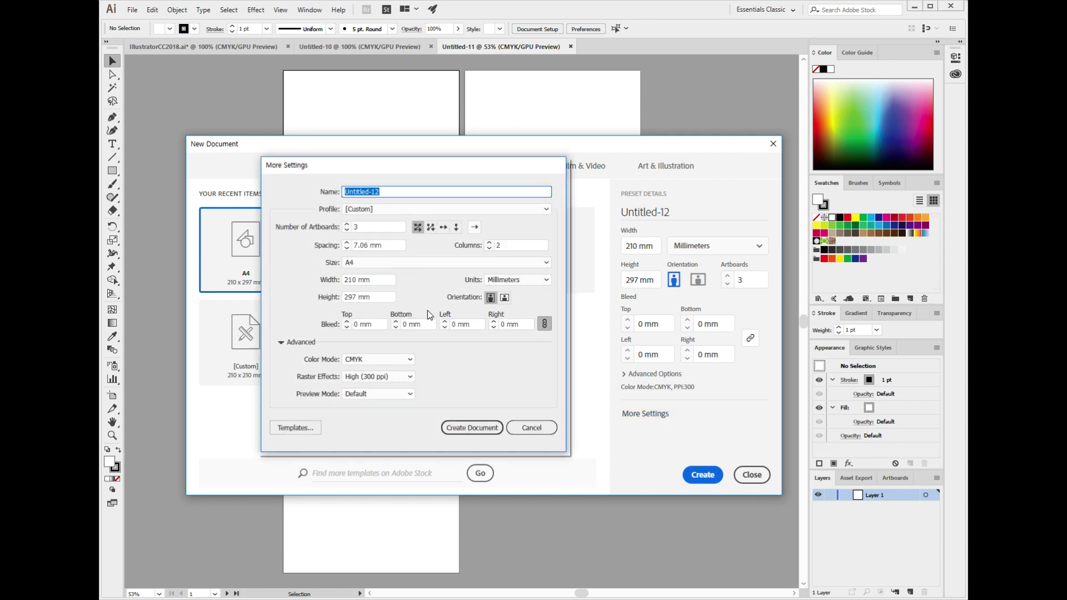
{"action": "left_click", "coordinate": [446, 230]}
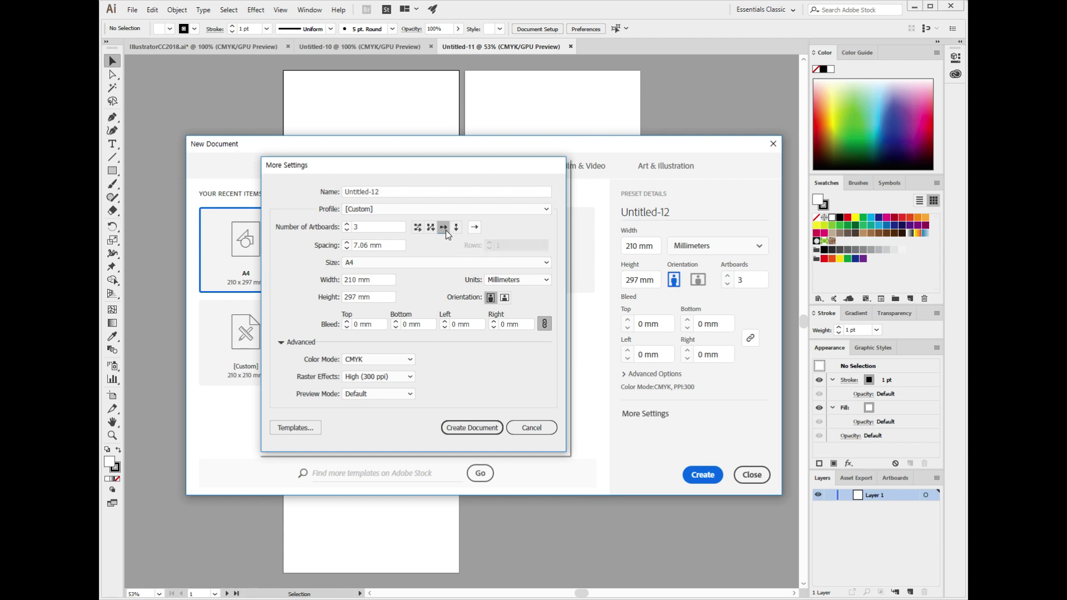
{"action": "double_click", "coordinate": [368, 245]}
{"action": "type", "text": "10"}
{"action": "left_click", "coordinate": [472, 422]}
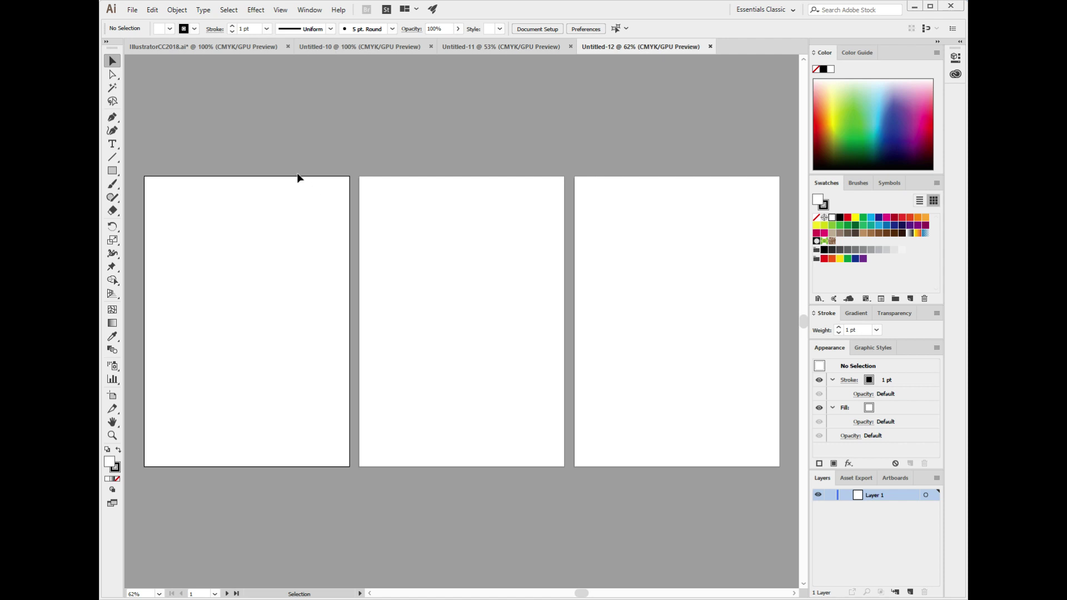
Step: Create a document from the Banner Ads template in the Blank Templates folder and activate its different artboards in turn
{"action": "left_click", "coordinate": [132, 11]}
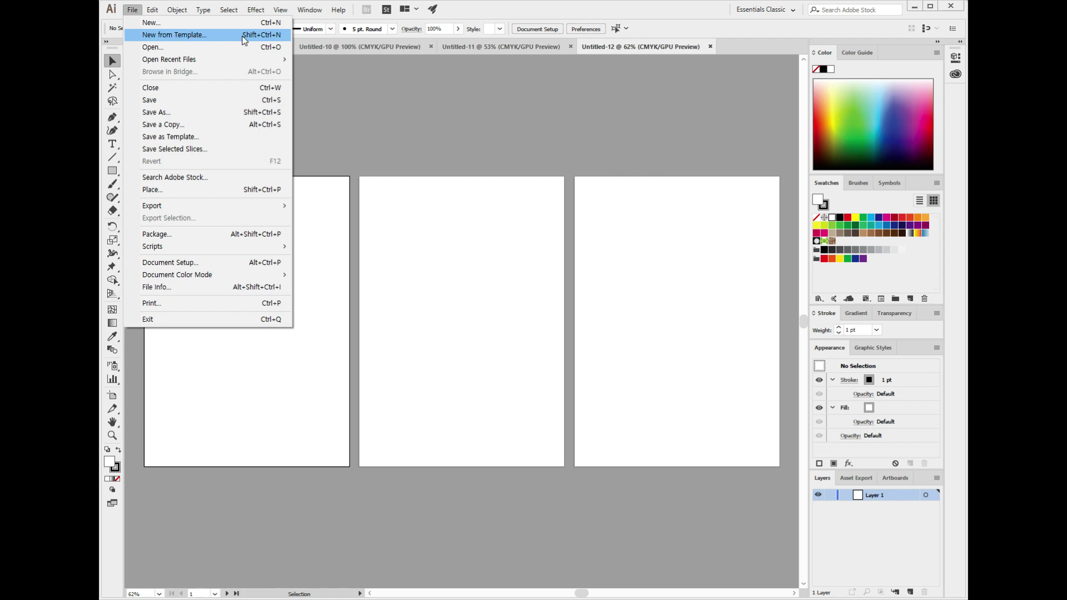
{"action": "left_click", "coordinate": [195, 38]}
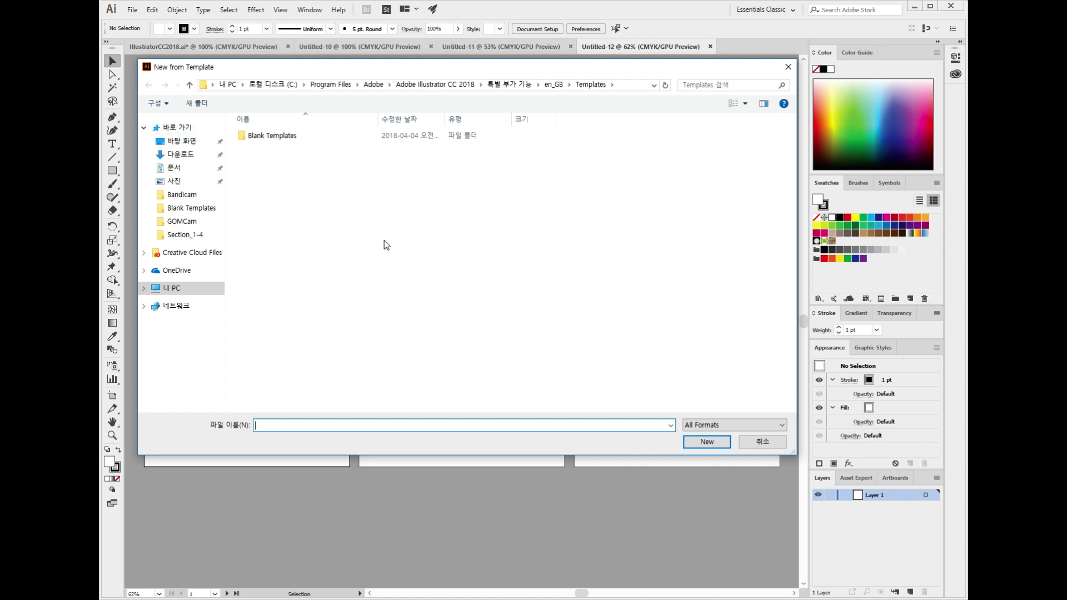
{"action": "double_click", "coordinate": [272, 137]}
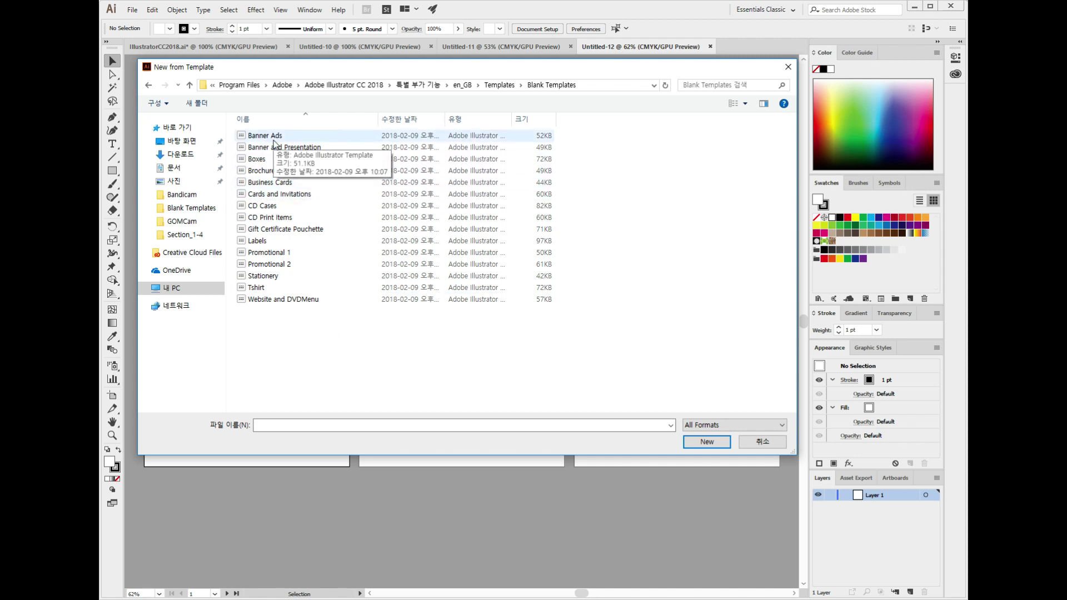
{"action": "left_click", "coordinate": [274, 139]}
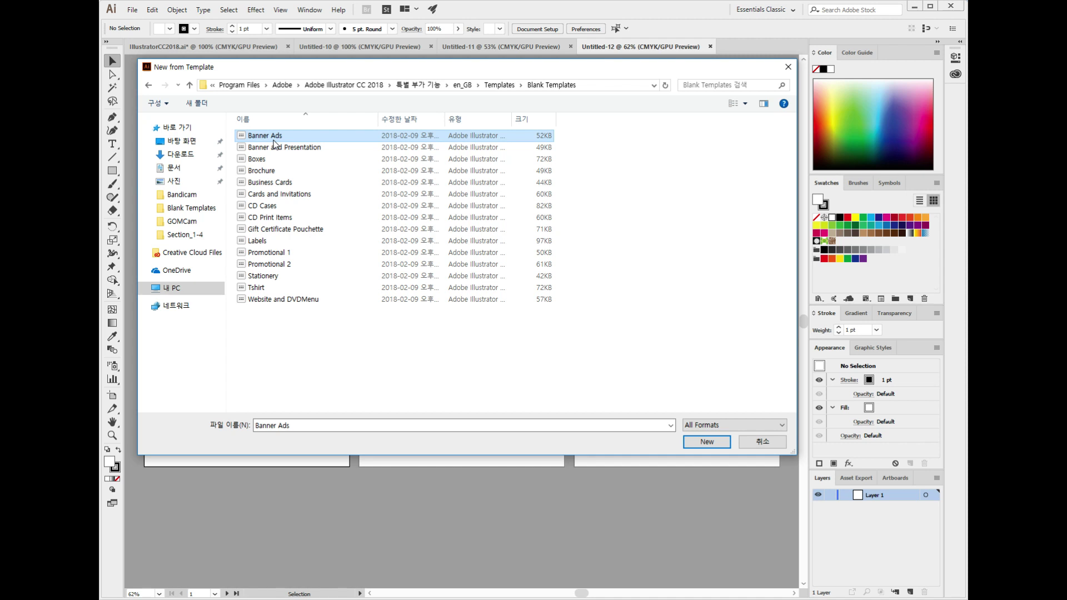
{"action": "left_click", "coordinate": [707, 442]}
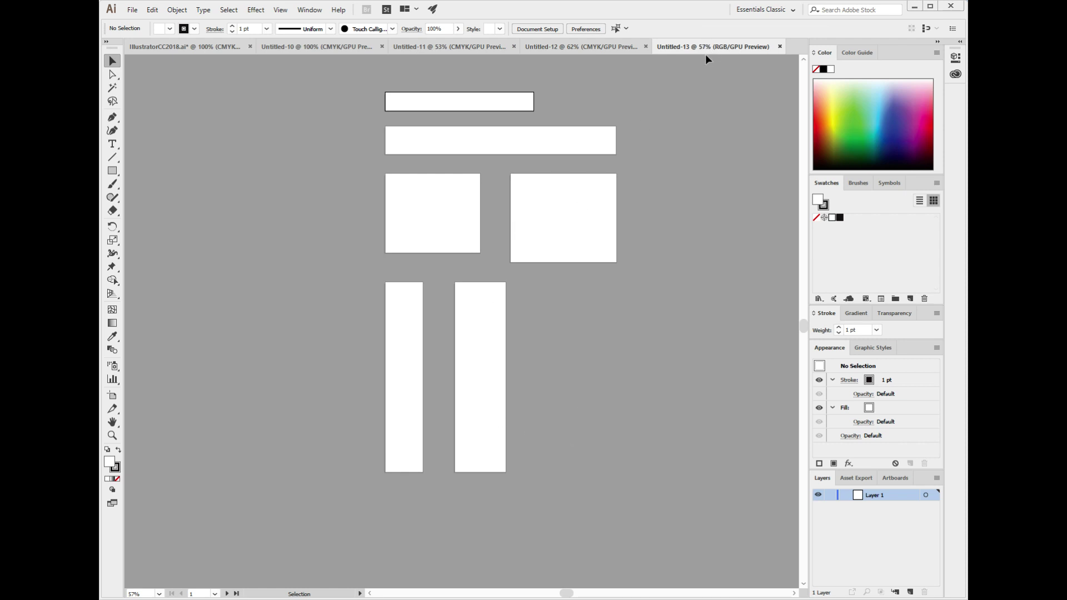
{"action": "left_click", "coordinate": [413, 137]}
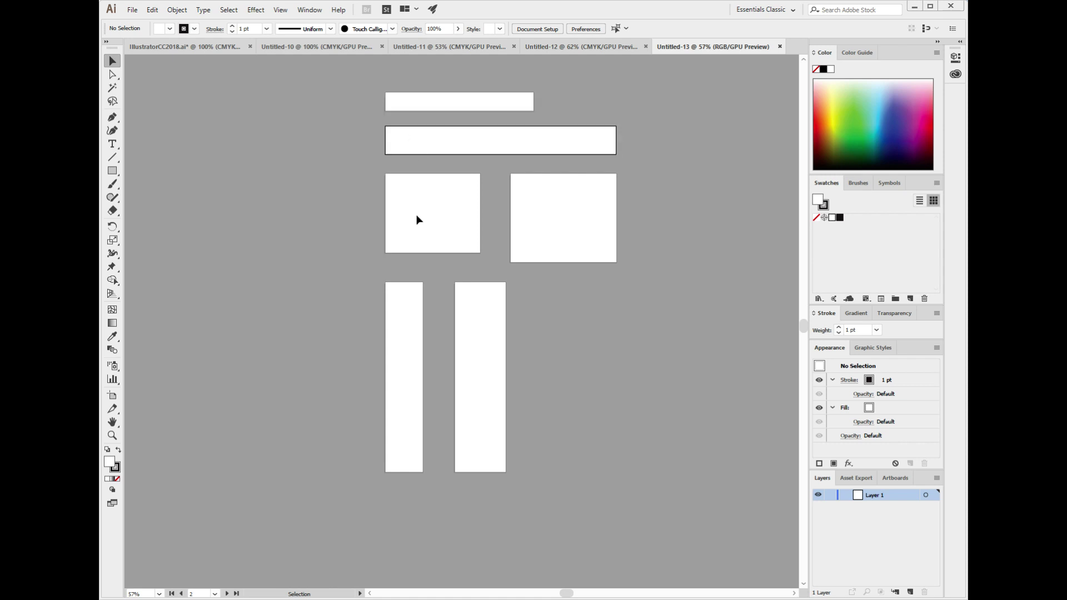
{"action": "left_click", "coordinate": [417, 221]}
{"action": "left_click", "coordinate": [537, 231]}
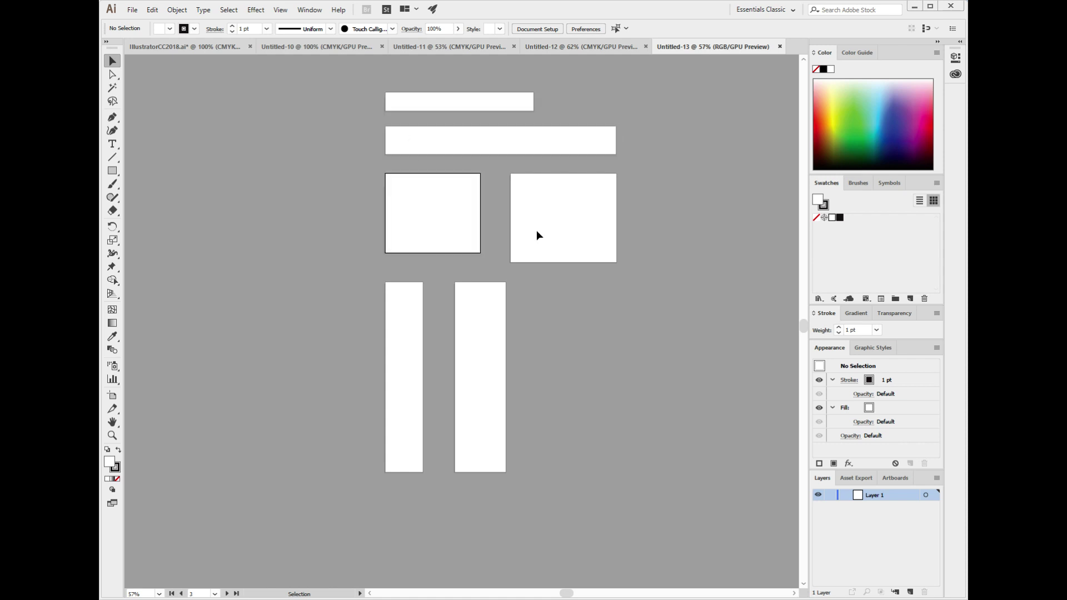
{"action": "left_click", "coordinate": [411, 378]}
{"action": "left_click", "coordinate": [468, 417]}
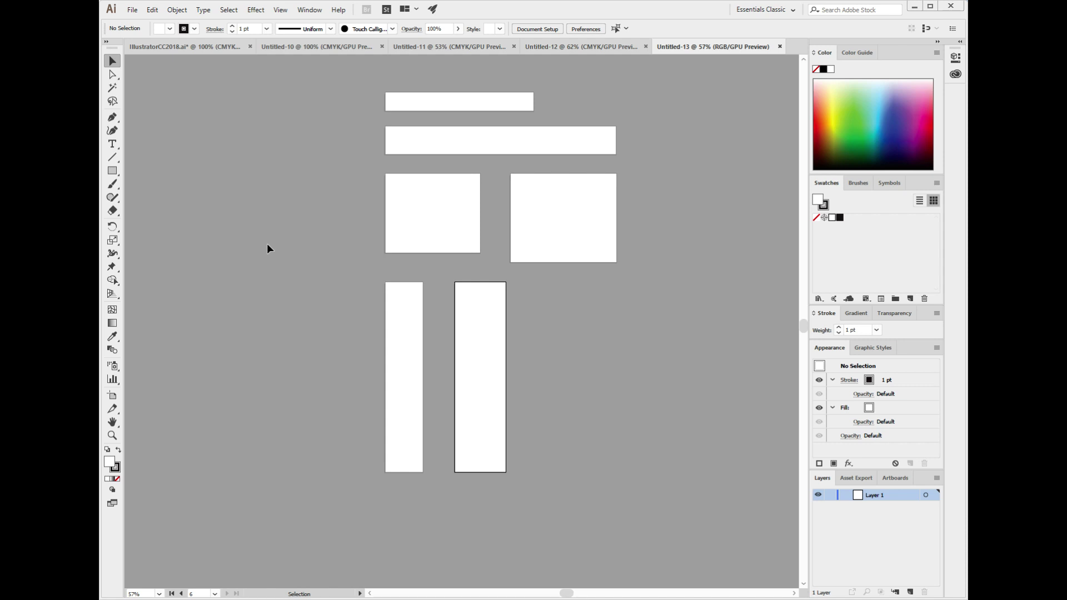
Step: Create a document from the Labels template in the Blank Templates folder
{"action": "left_click", "coordinate": [133, 11]}
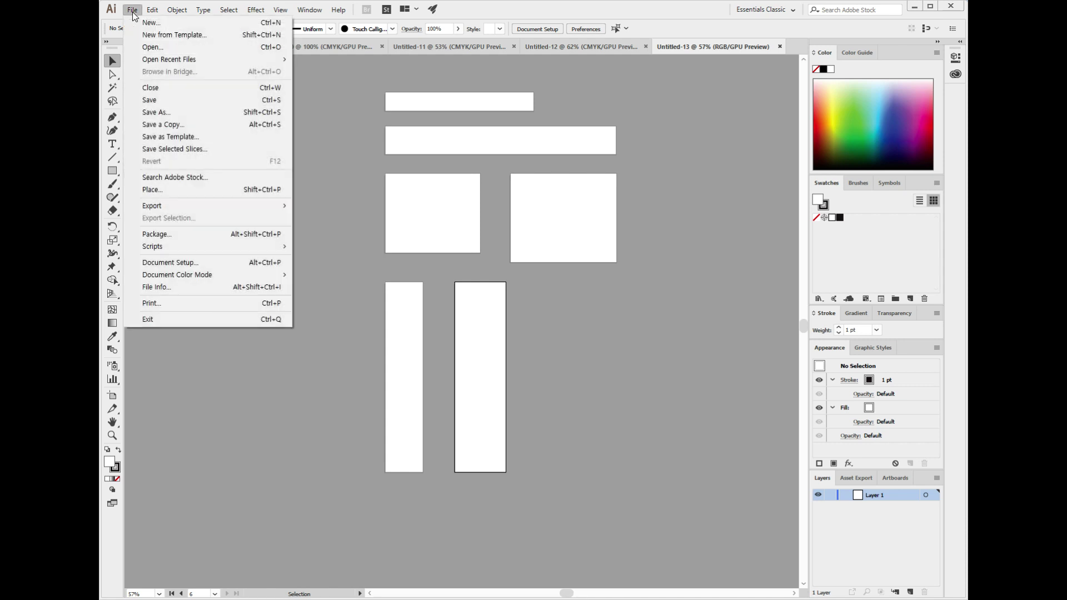
{"action": "left_click", "coordinate": [159, 35]}
{"action": "double_click", "coordinate": [283, 137]}
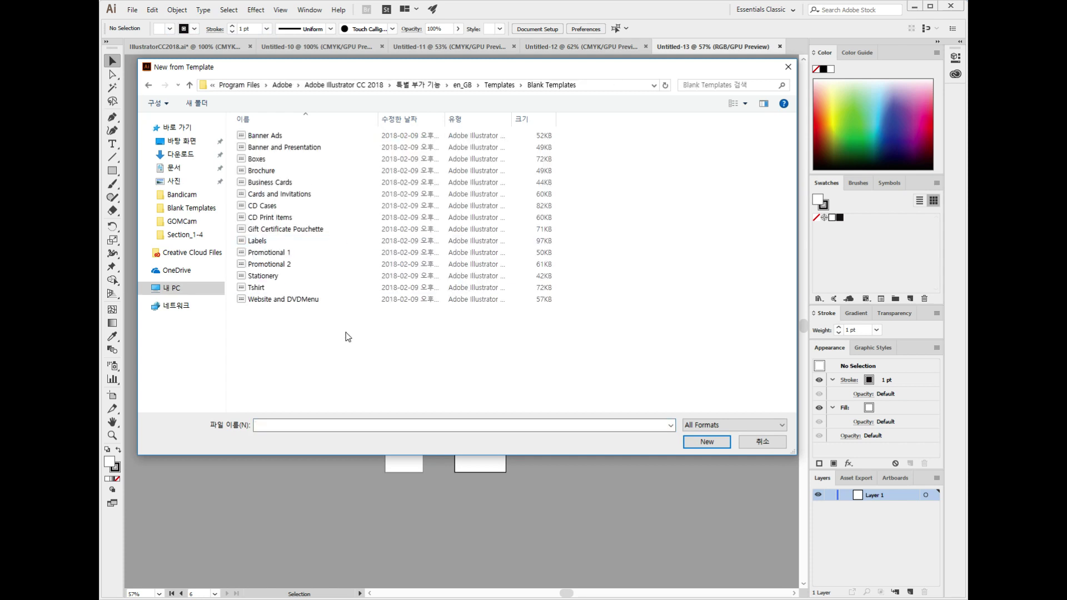
{"action": "left_click", "coordinate": [266, 288]}
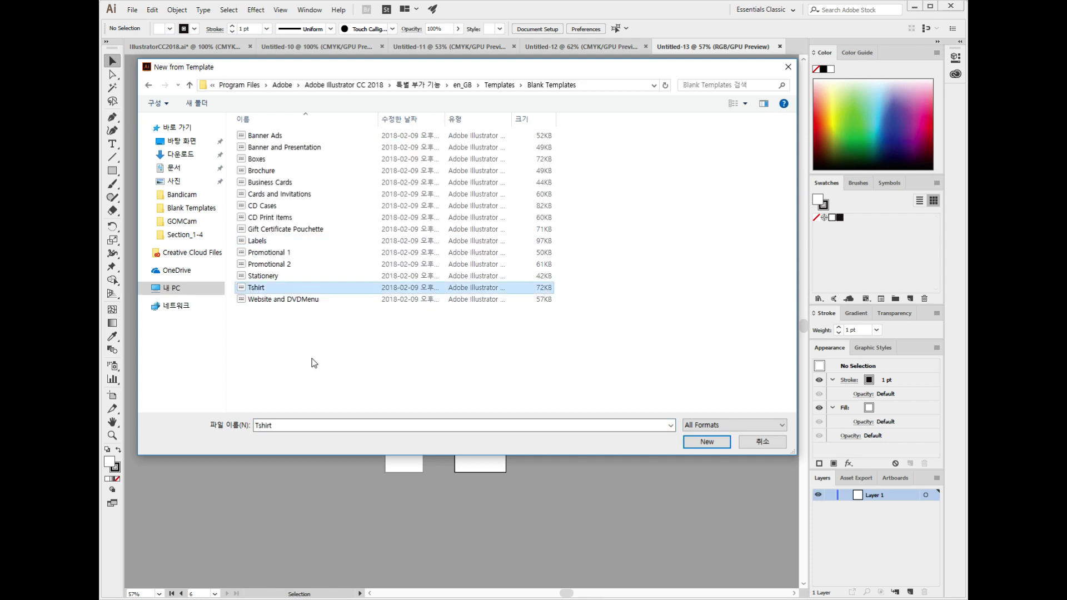
{"action": "left_click", "coordinate": [260, 243]}
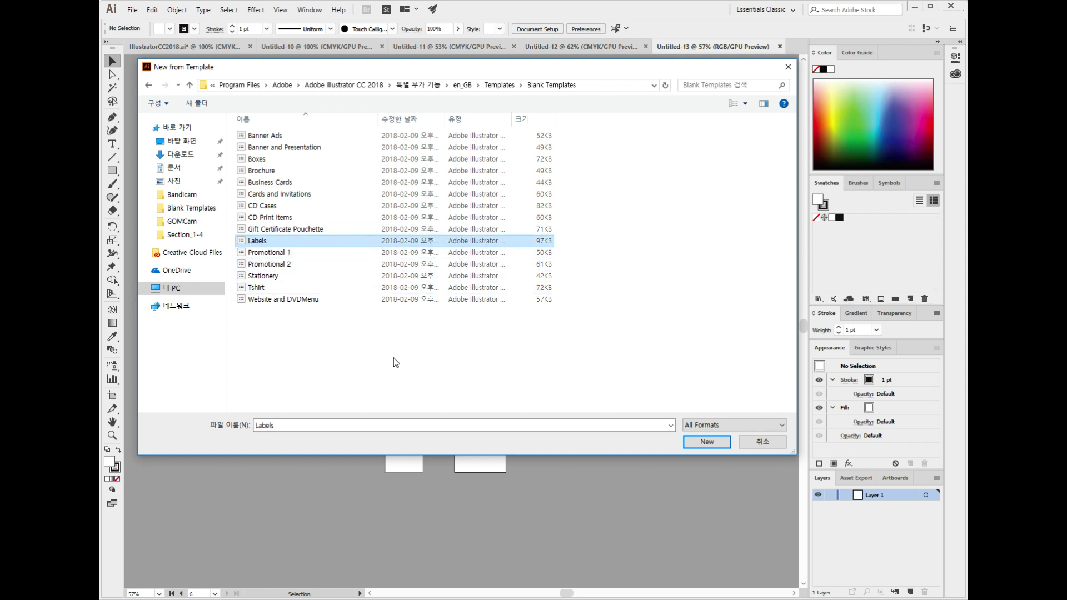
{"action": "left_click", "coordinate": [699, 445]}
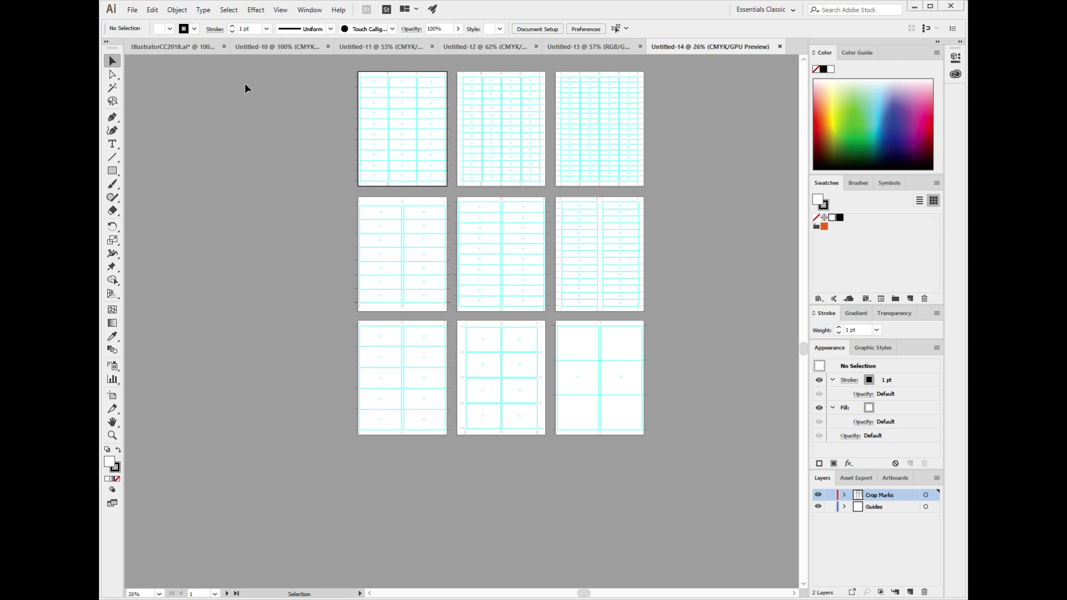
Step: Close the two template-based documents and the three new A4 documents, keeping only IllustratorCC2018.ai open
{"action": "left_click", "coordinate": [781, 47]}
{"action": "left_click", "coordinate": [781, 47]}
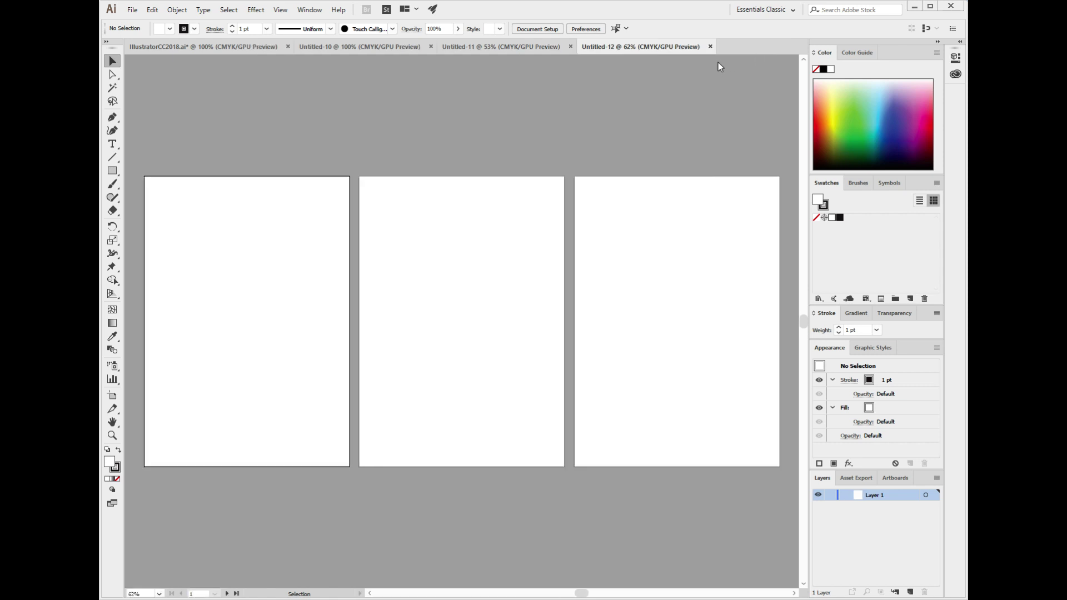
{"action": "left_click", "coordinate": [712, 48]}
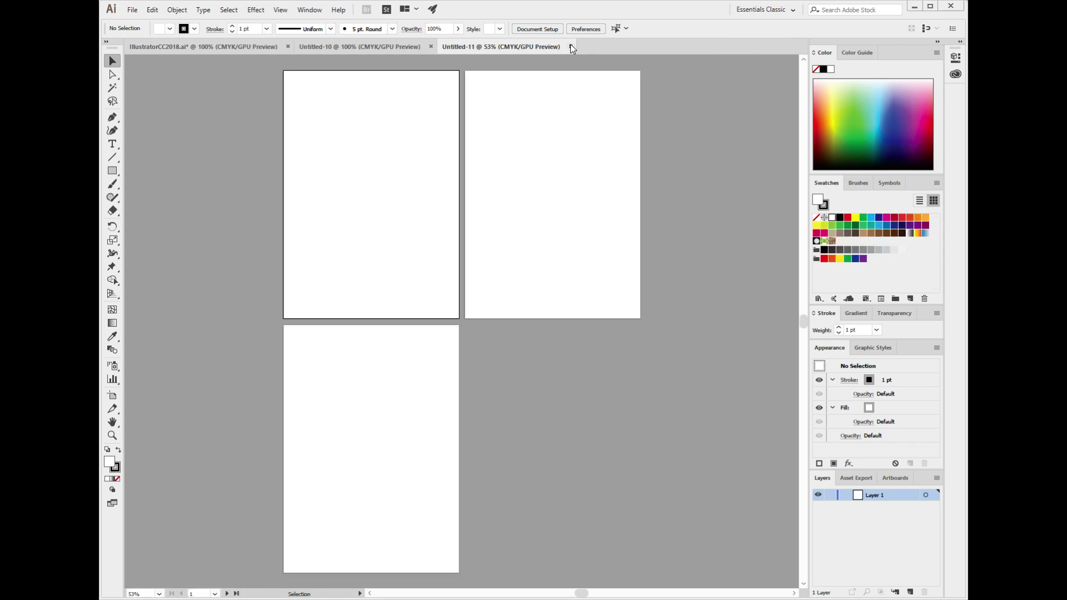
{"action": "left_click", "coordinate": [571, 46]}
{"action": "left_click", "coordinate": [431, 47]}
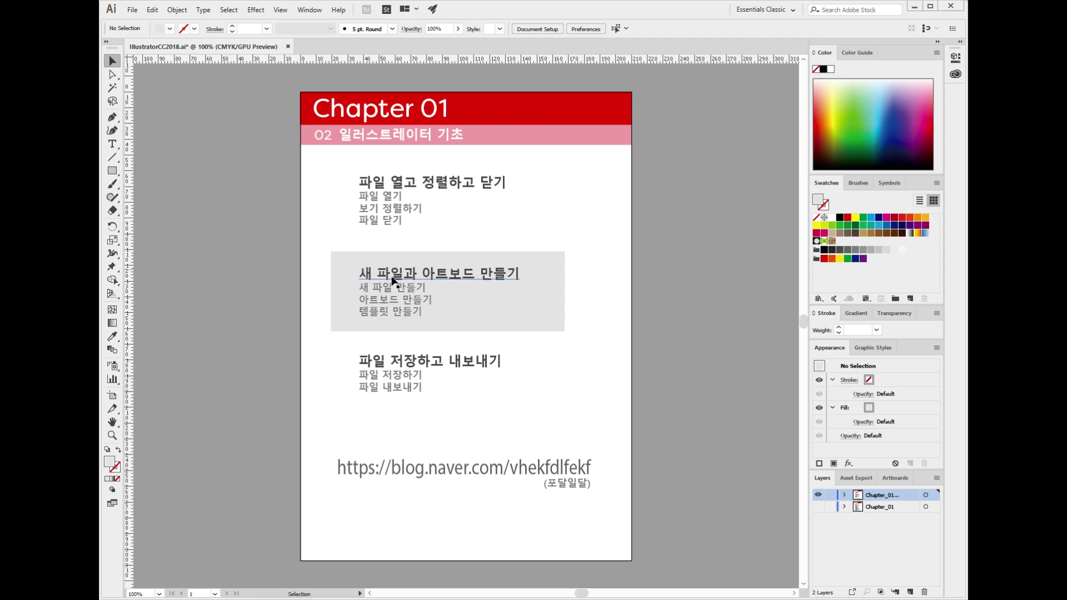
Step: Move the grey highlight rectangle down behind the "파일 저장하고 내보내기" section and deselect it
{"action": "left_click", "coordinate": [547, 316]}
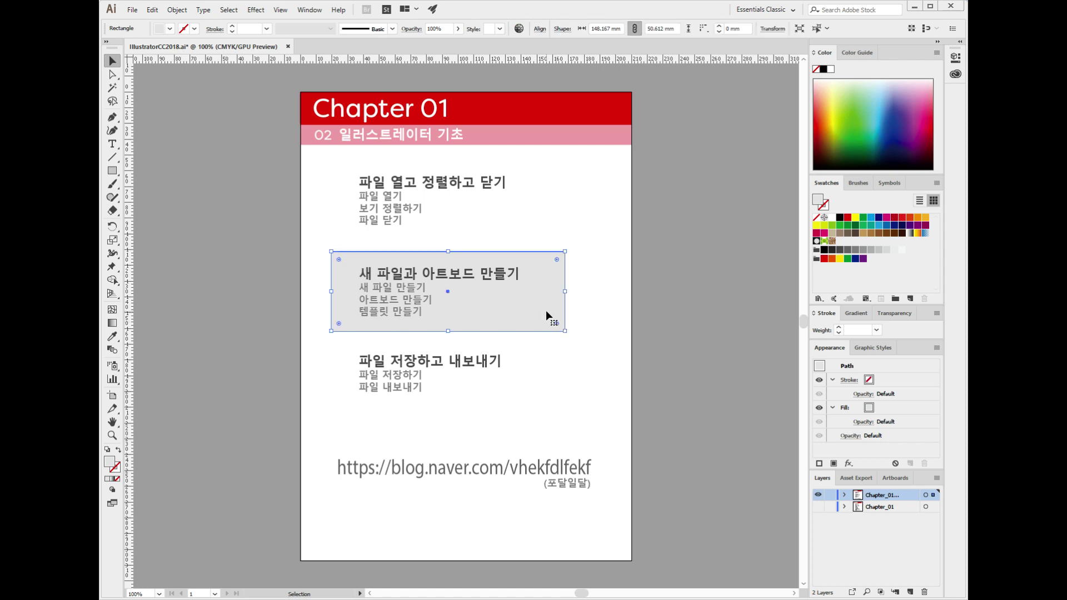
{"action": "left_click_drag", "start_coordinate": [546, 310], "coordinate": [545, 391]}
{"action": "left_click", "coordinate": [692, 398]}
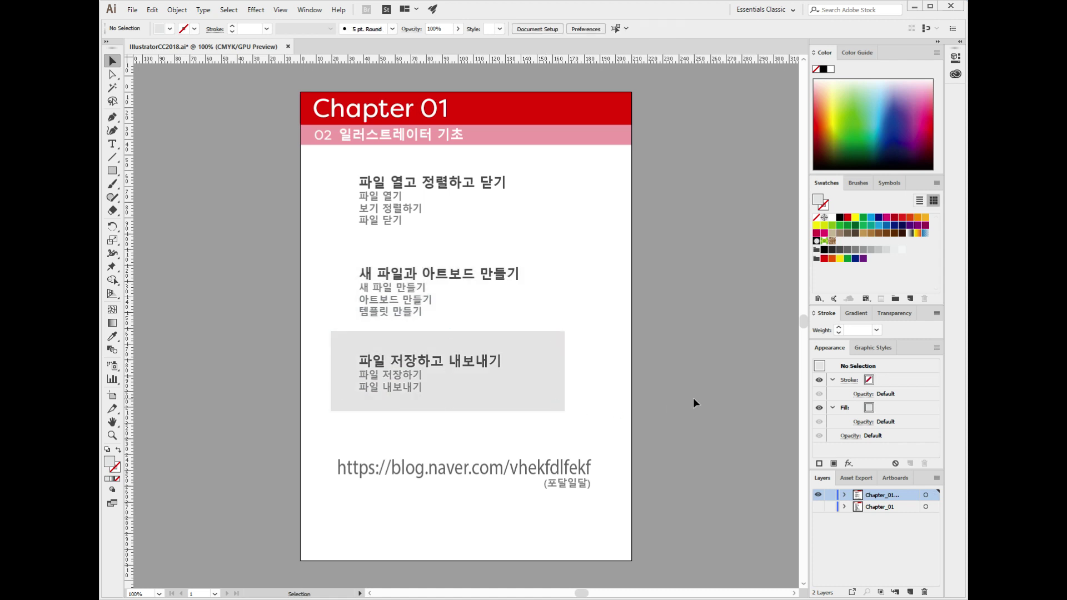
Step: Open the mobile and save files together from the Section_1-4 folder
{"action": "left_click", "coordinate": [134, 10]}
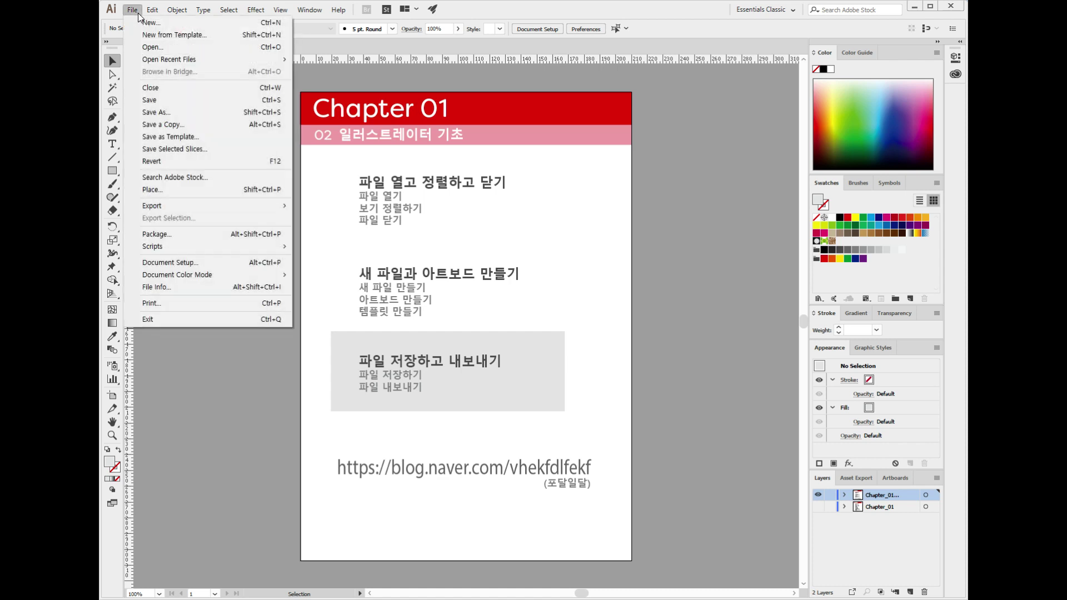
{"action": "left_click", "coordinate": [149, 52]}
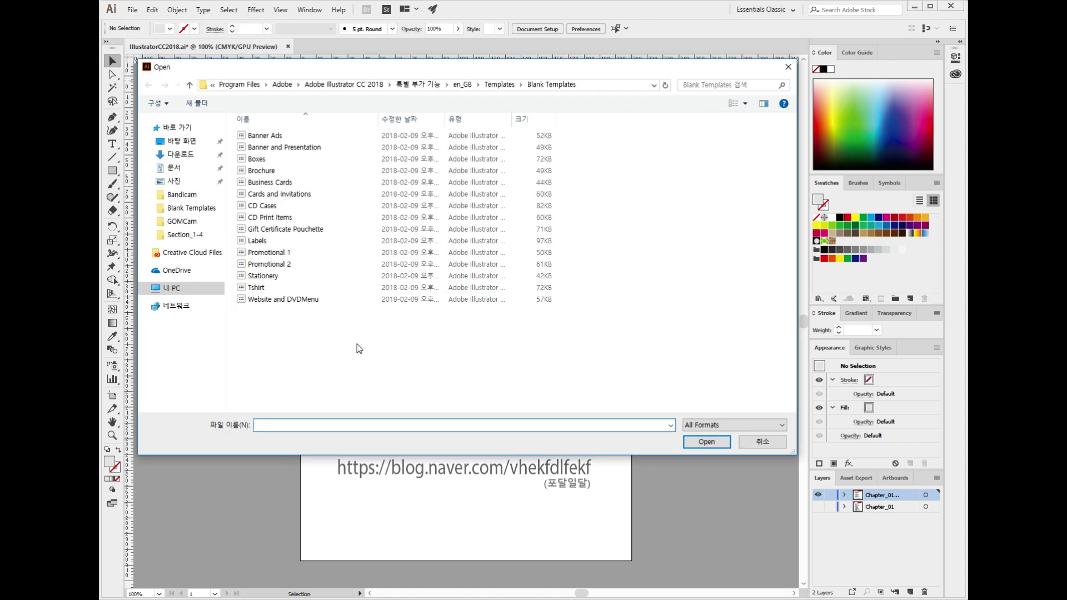
{"action": "left_click", "coordinate": [186, 234]}
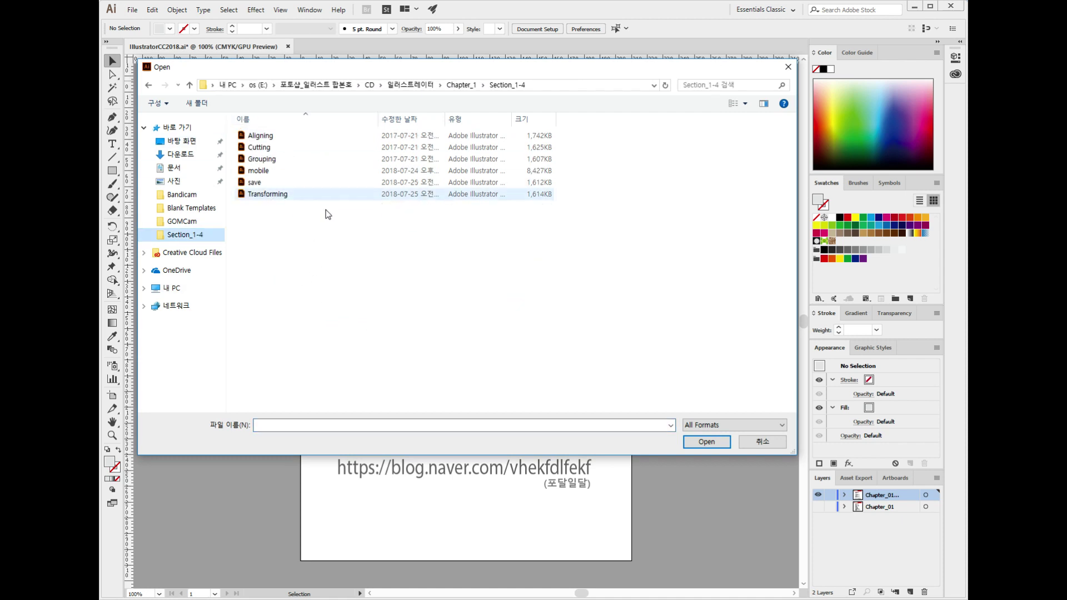
{"action": "left_click", "coordinate": [259, 171]}
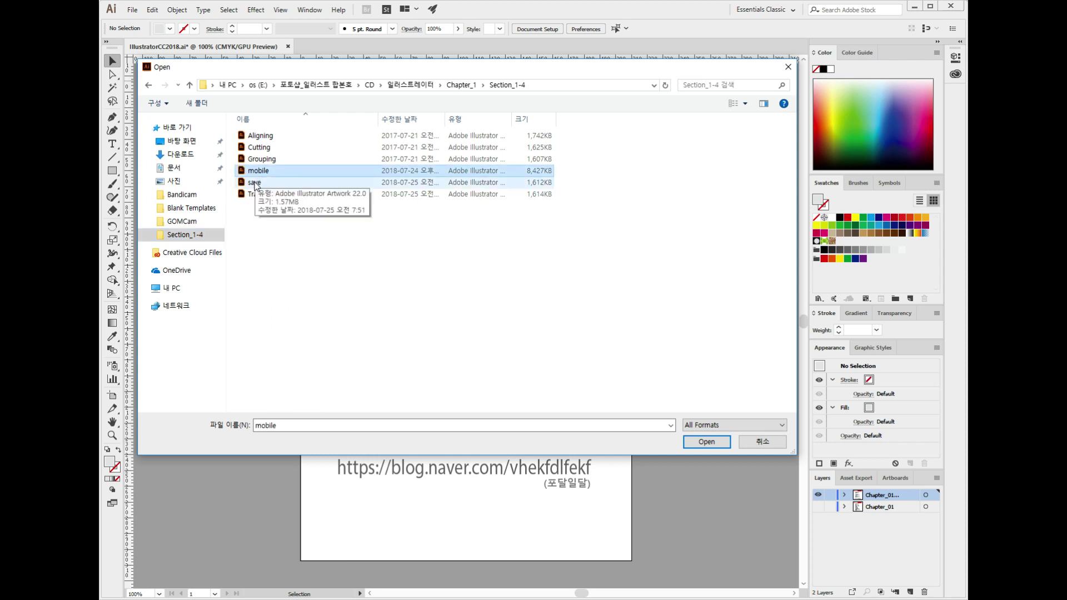
{"action": "left_click", "coordinate": [255, 184], "text": "ctrl"}
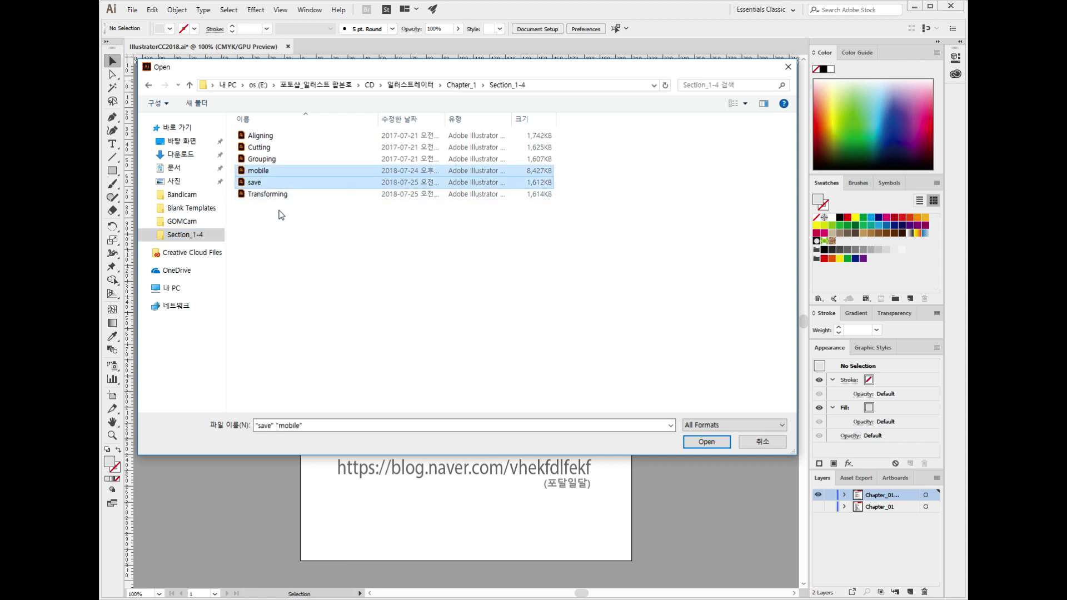
{"action": "left_click", "coordinate": [706, 442]}
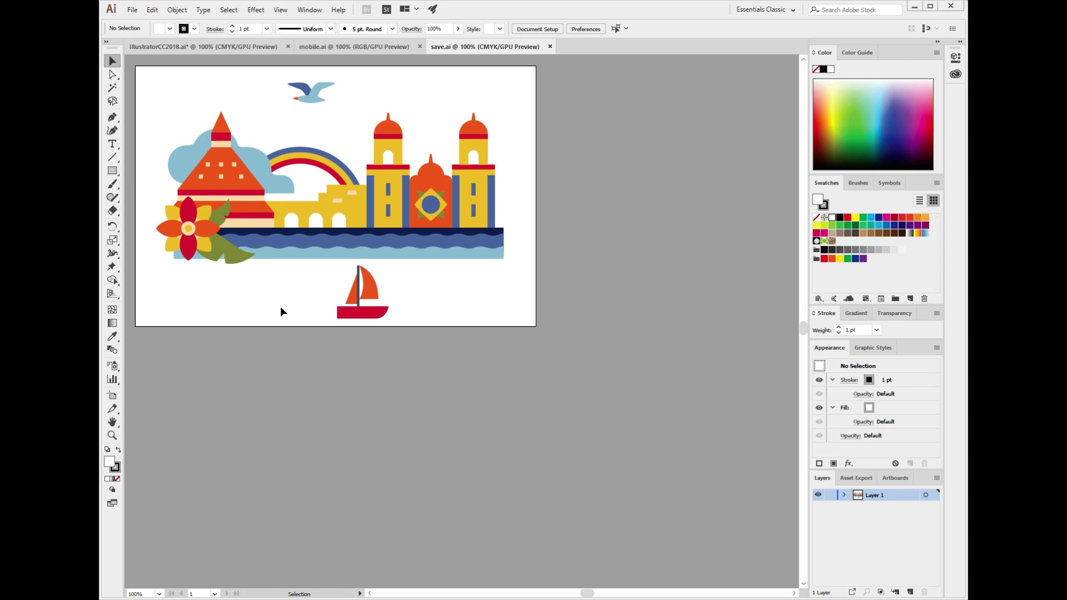
{"action": "left_click", "coordinate": [133, 11]}
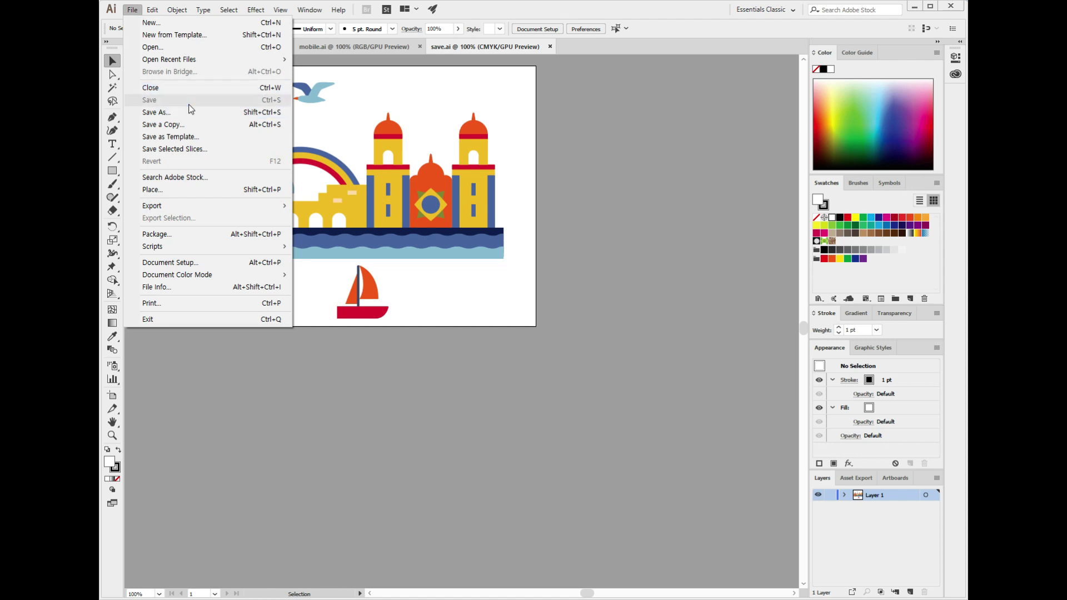
{"action": "left_click", "coordinate": [370, 386]}
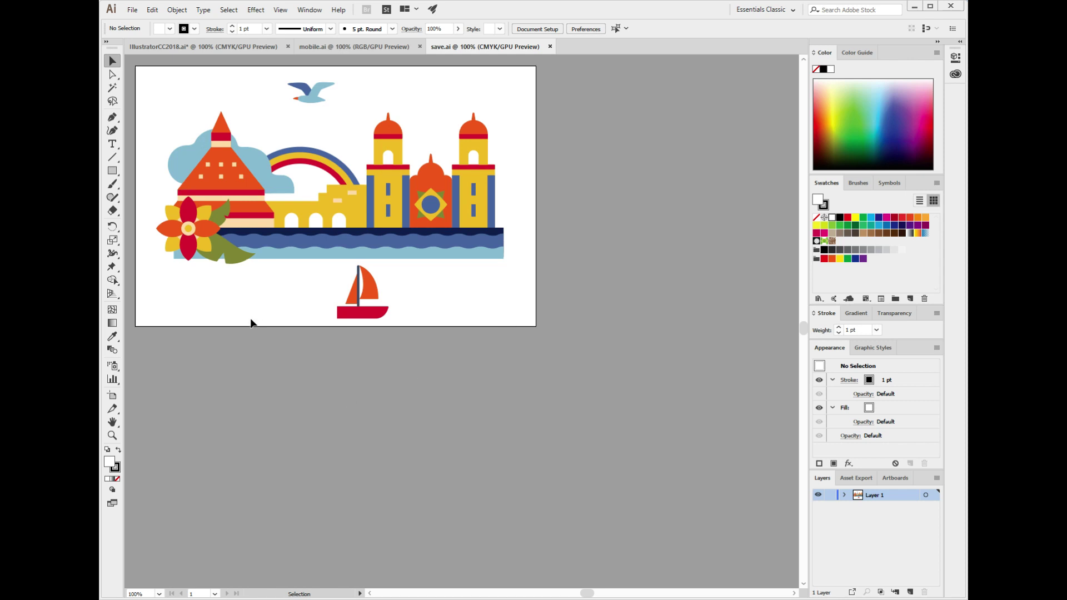
{"action": "left_click", "coordinate": [139, 11]}
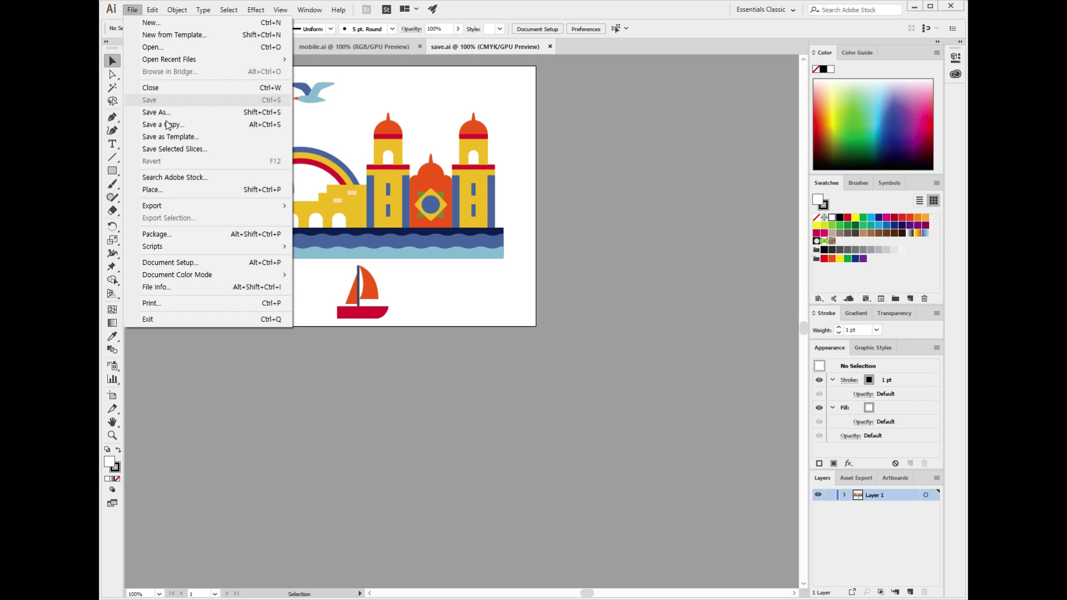
{"action": "left_click", "coordinate": [410, 410]}
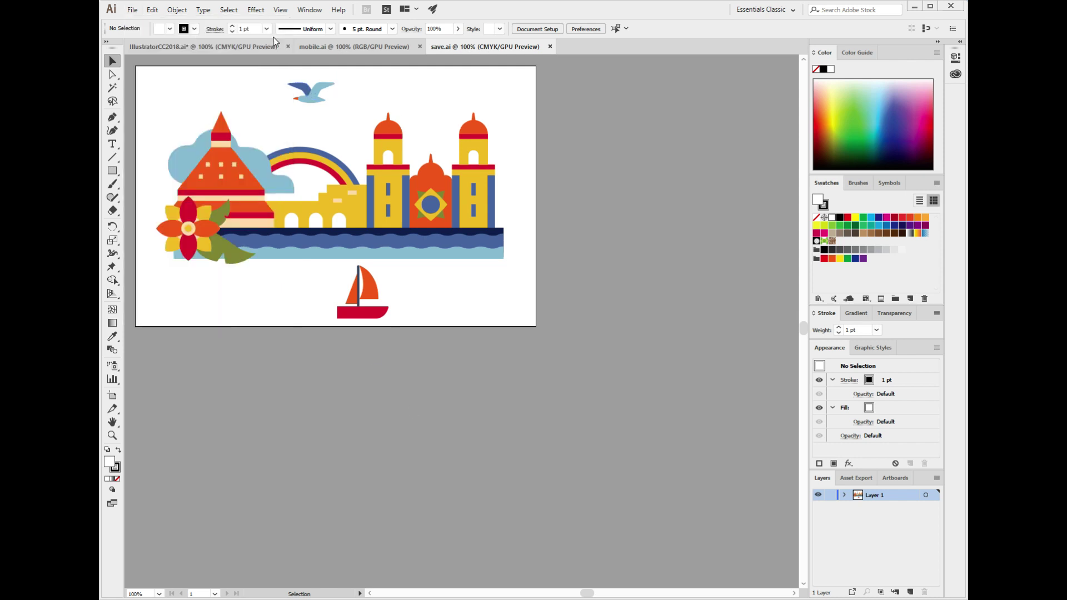
Step: Move the bird in save.ai slightly down toward the towers and save the document under its existing name
{"action": "left_click_drag", "start_coordinate": [319, 102], "coordinate": [350, 112]}
{"action": "left_click", "coordinate": [452, 422]}
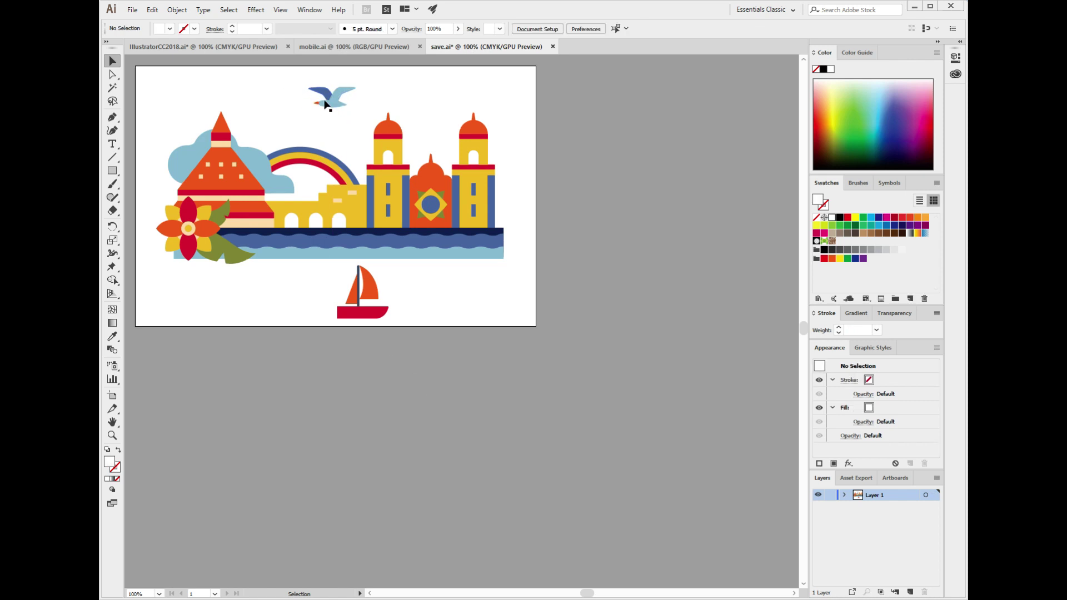
{"action": "left_click", "coordinate": [133, 11]}
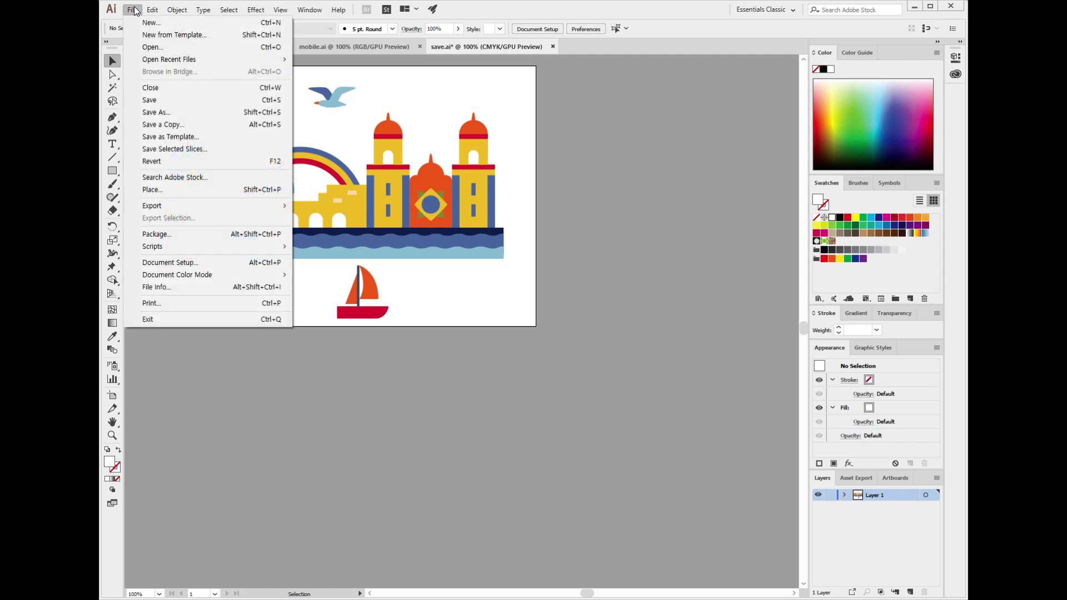
{"action": "left_click", "coordinate": [179, 101]}
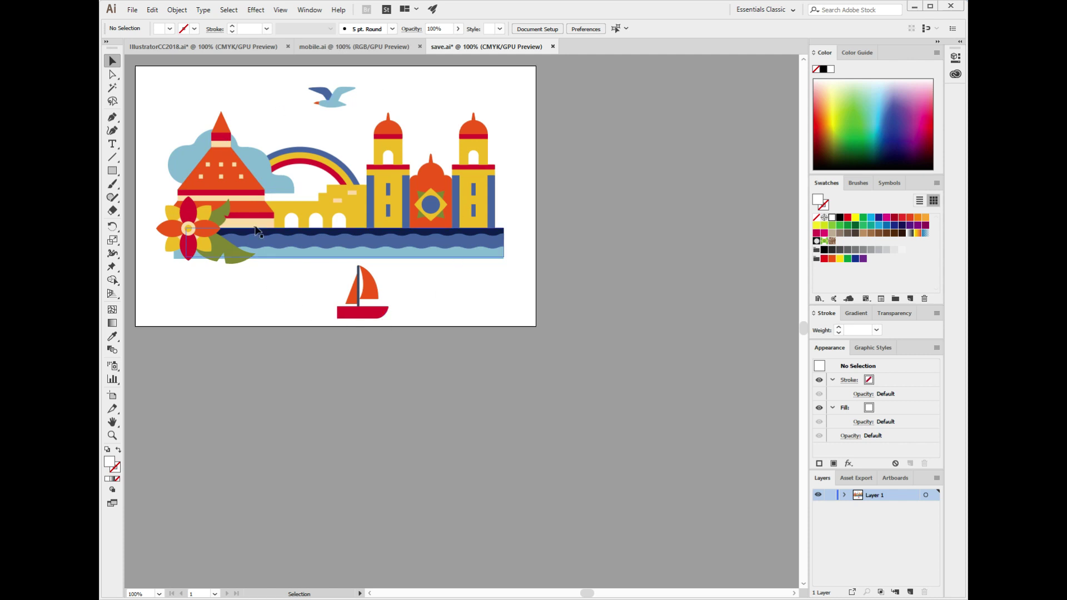
{"action": "left_click", "coordinate": [131, 10]}
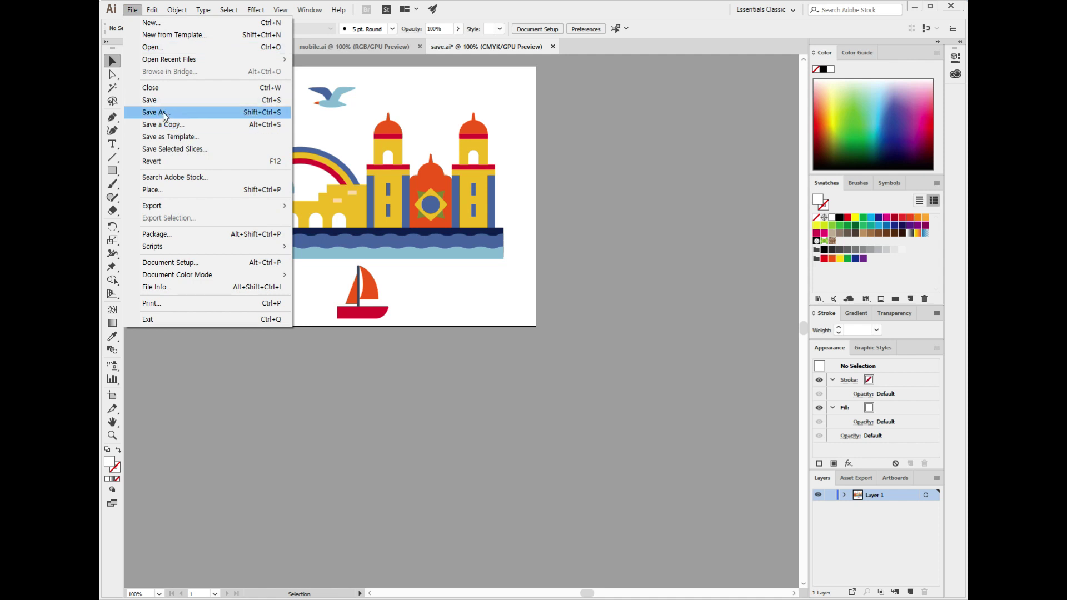
{"action": "left_click", "coordinate": [479, 358]}
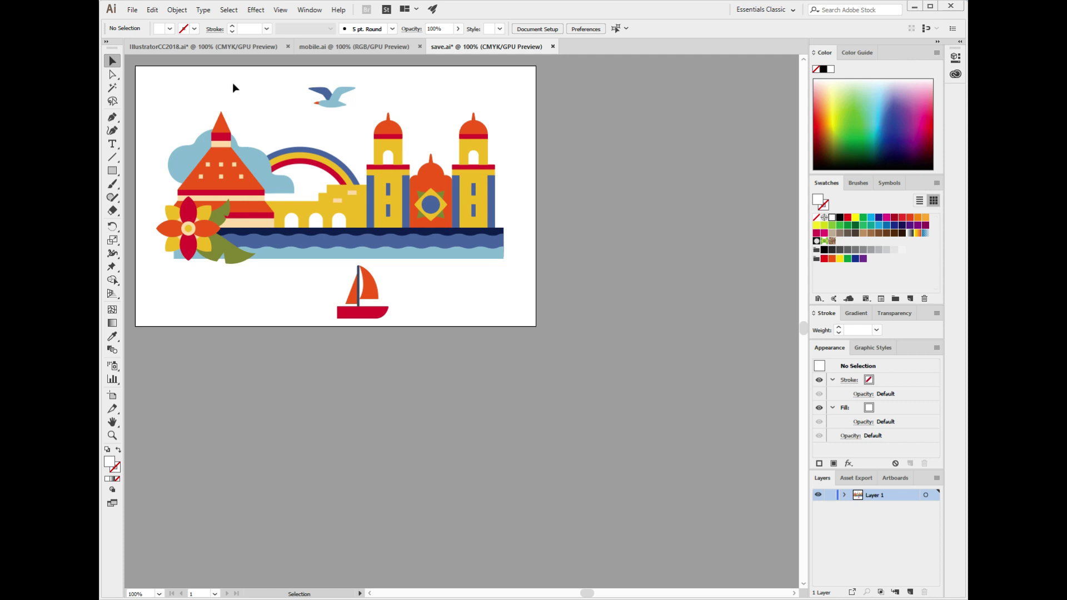
{"action": "left_click", "coordinate": [134, 10]}
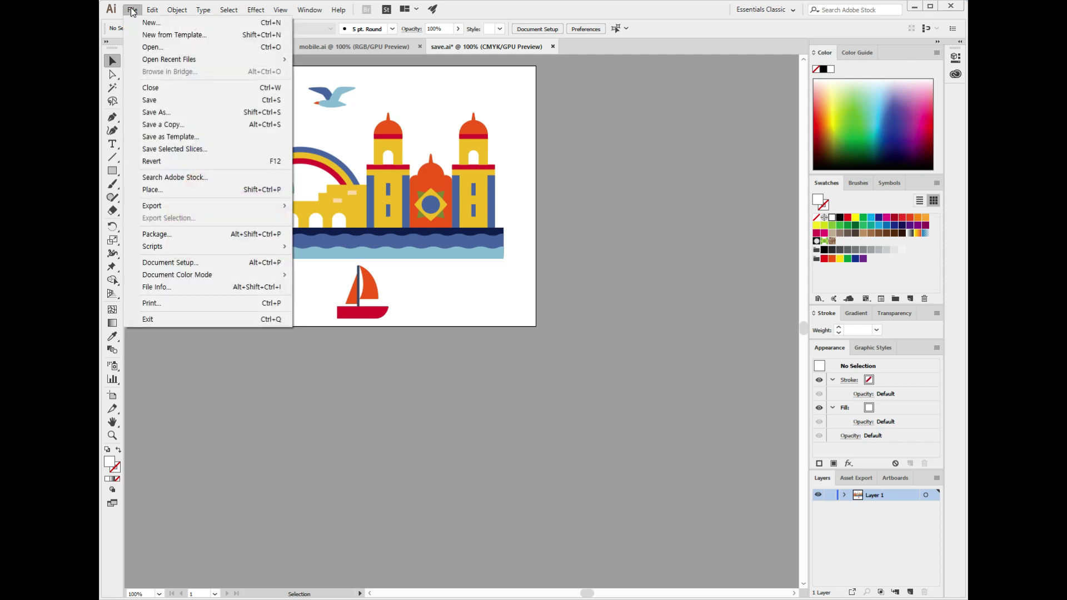
{"action": "left_click", "coordinate": [157, 99]}
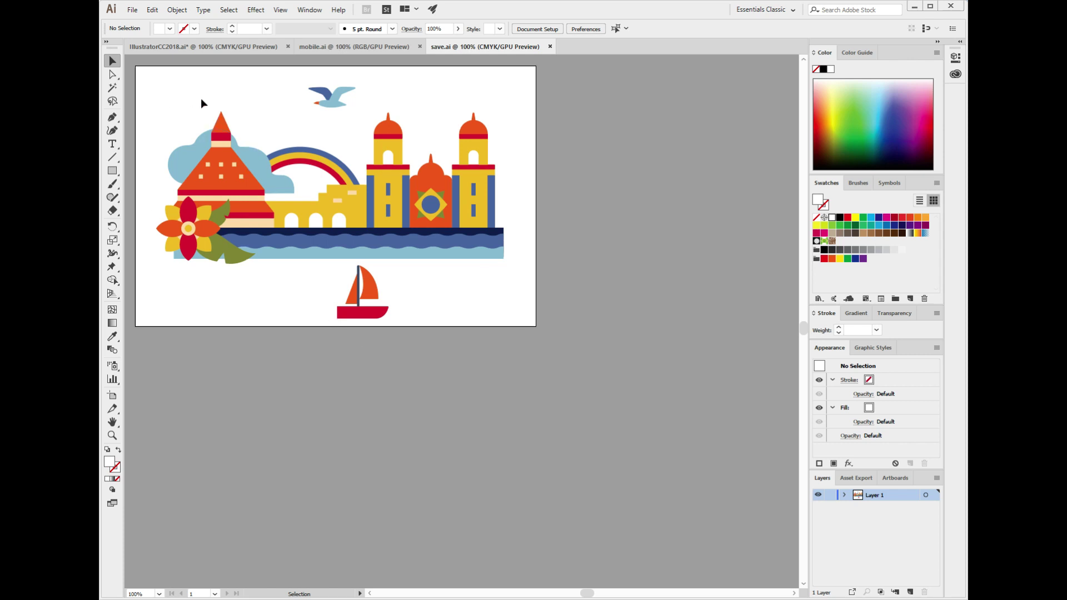
{"action": "left_click", "coordinate": [133, 10]}
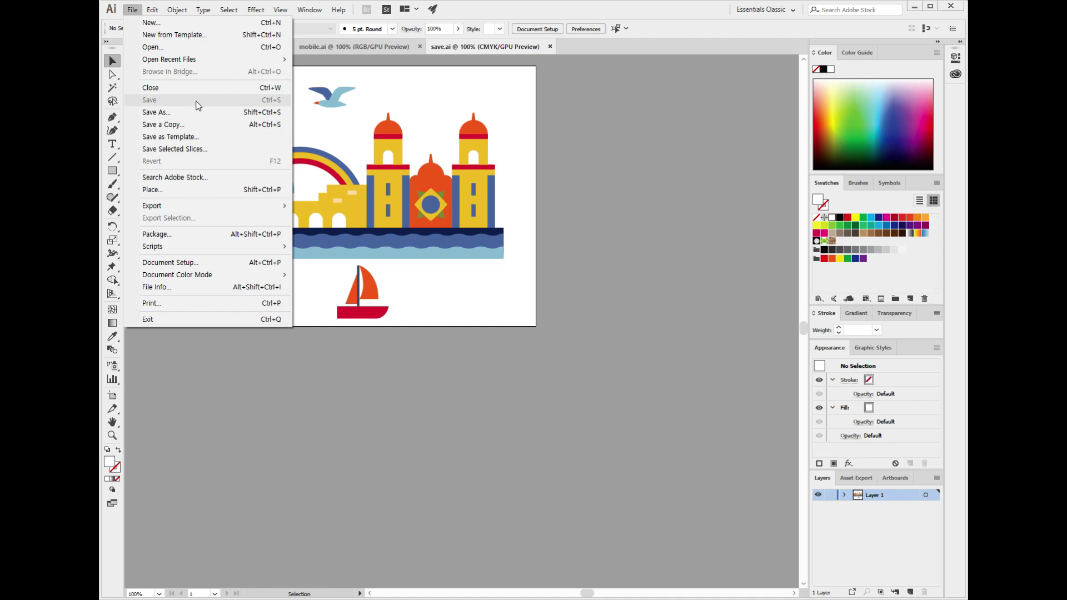
{"action": "left_click", "coordinate": [595, 229]}
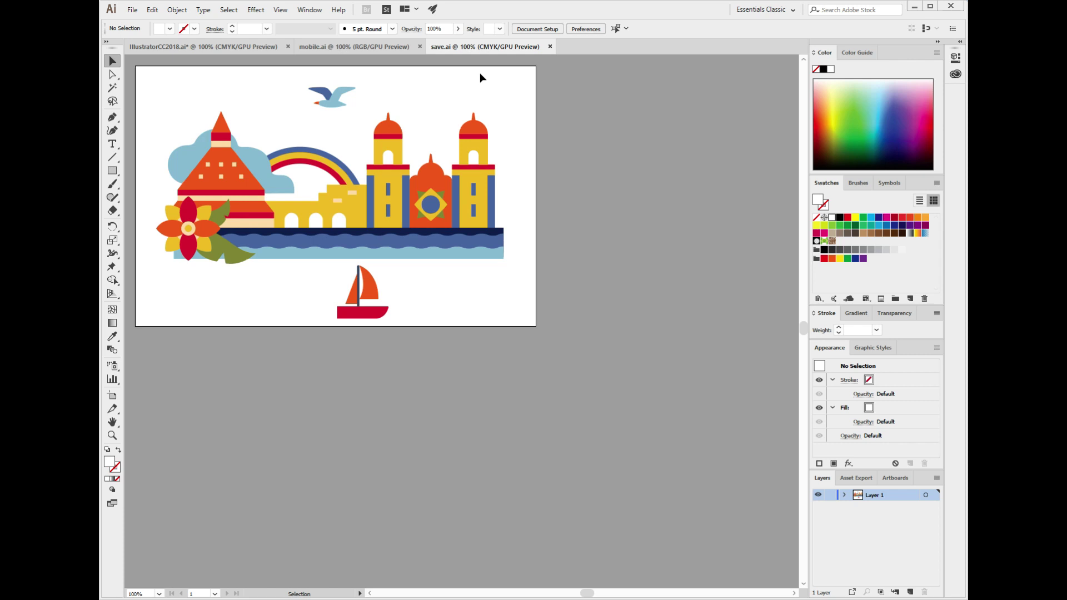
Step: Save the illustration as a separate file named save2 in Adobe Illustrator (*.AI) format in the Section_1-4 folder
{"action": "left_click", "coordinate": [132, 10]}
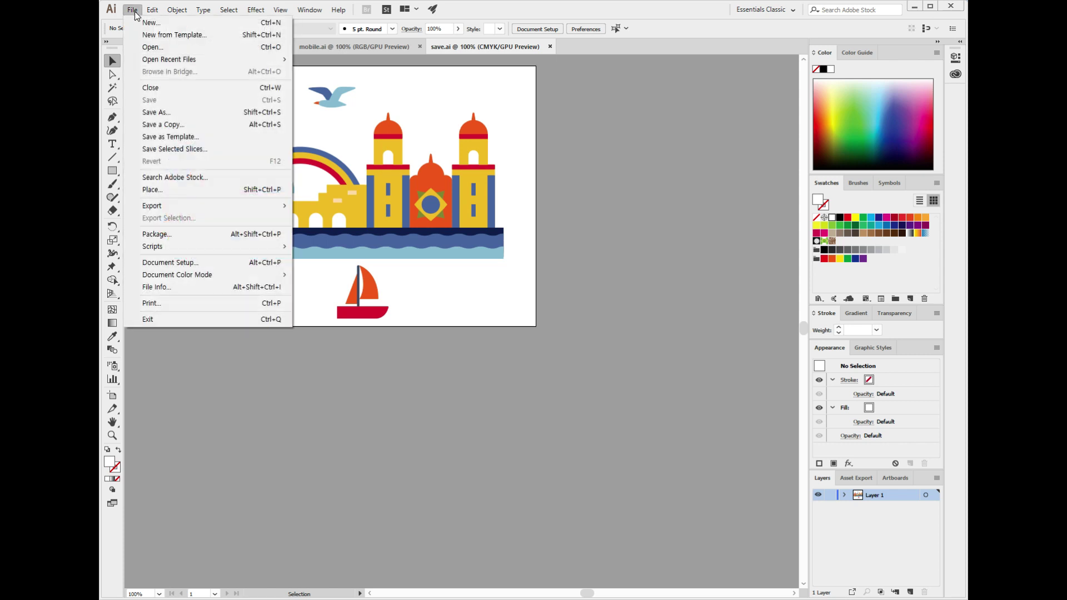
{"action": "left_click", "coordinate": [178, 114]}
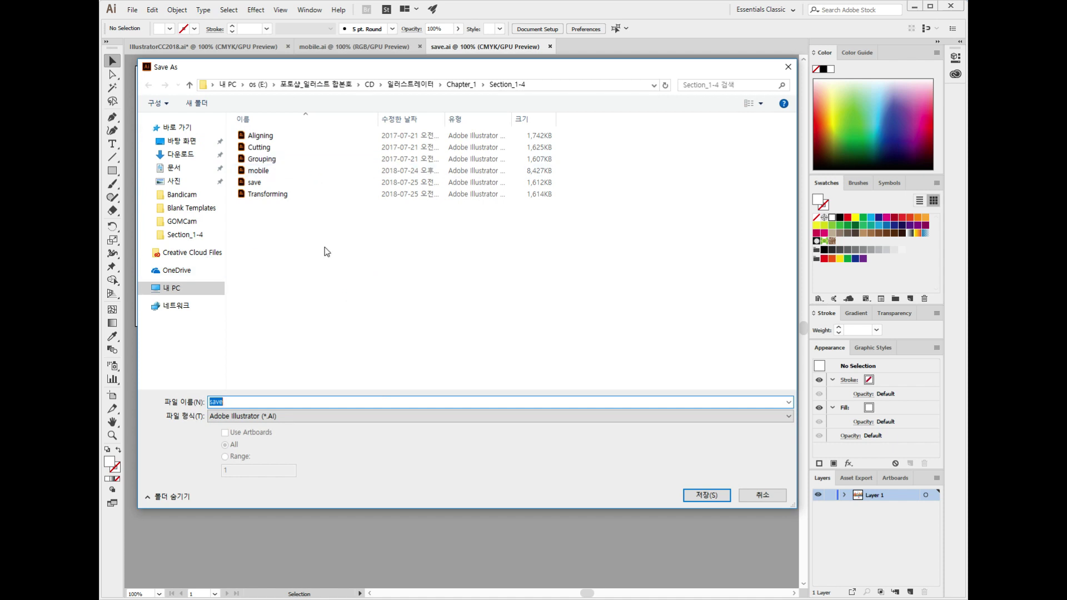
{"action": "left_click", "coordinate": [249, 403]}
{"action": "type", "text": "2"}
{"action": "left_click", "coordinate": [286, 417]}
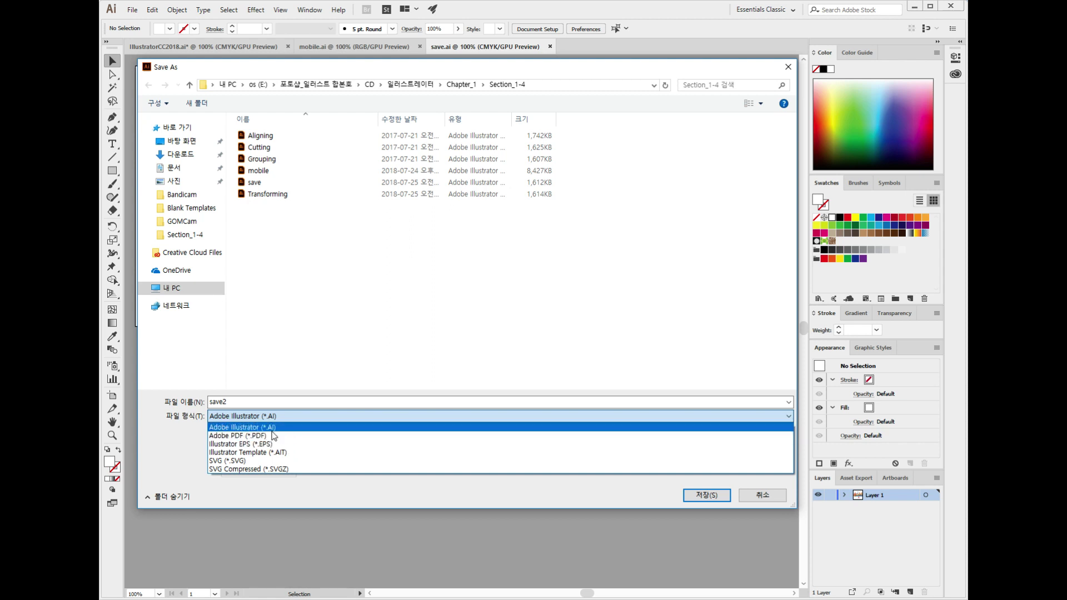
{"action": "left_click", "coordinate": [272, 430]}
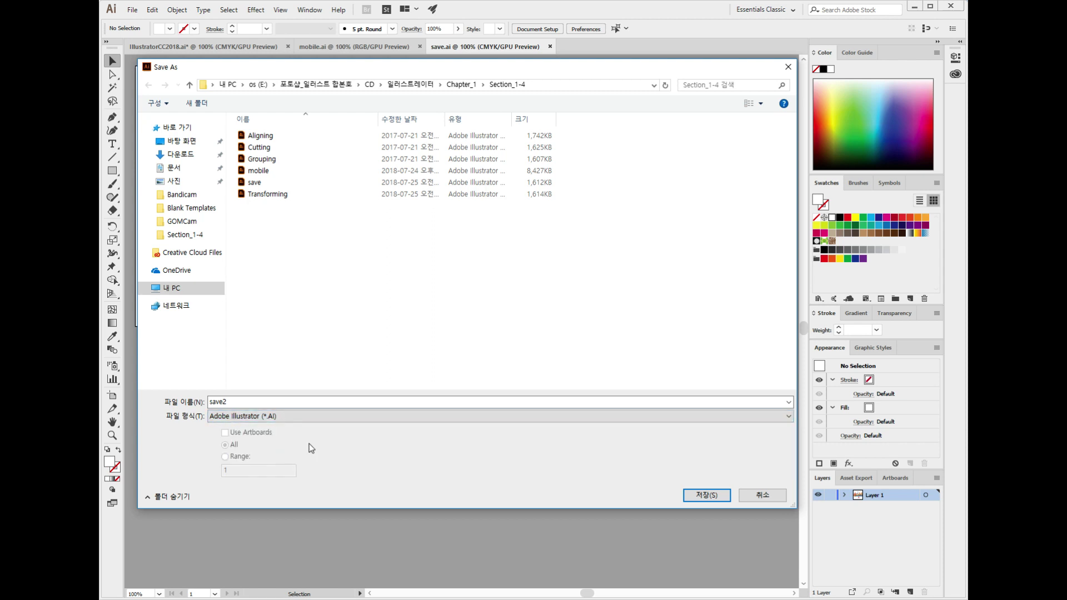
{"action": "left_click", "coordinate": [228, 417]}
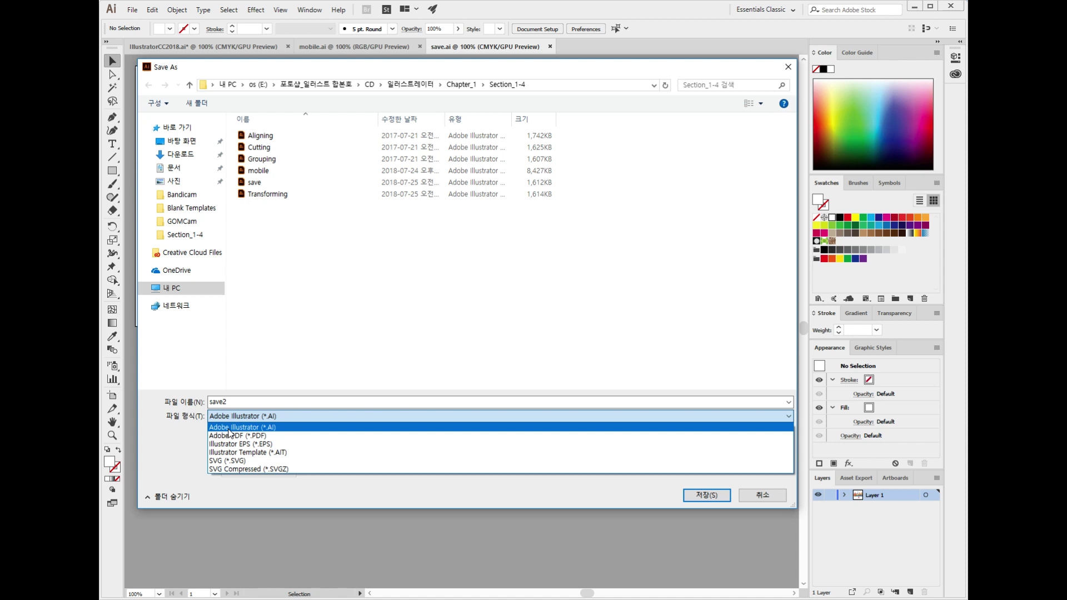
{"action": "left_click", "coordinate": [229, 430]}
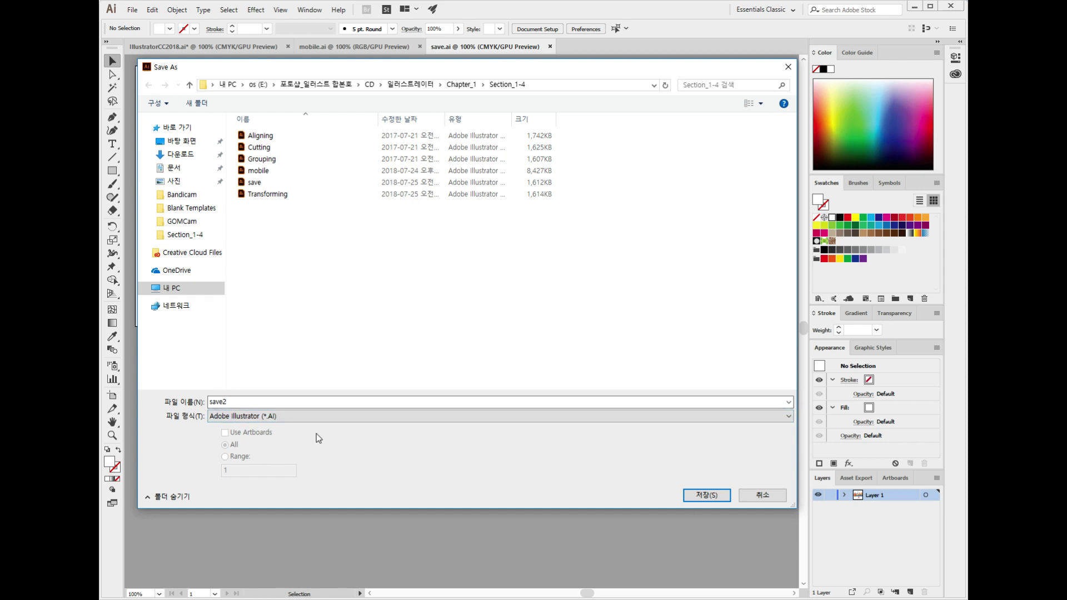
{"action": "left_click", "coordinate": [244, 402]}
{"action": "left_click", "coordinate": [244, 401]}
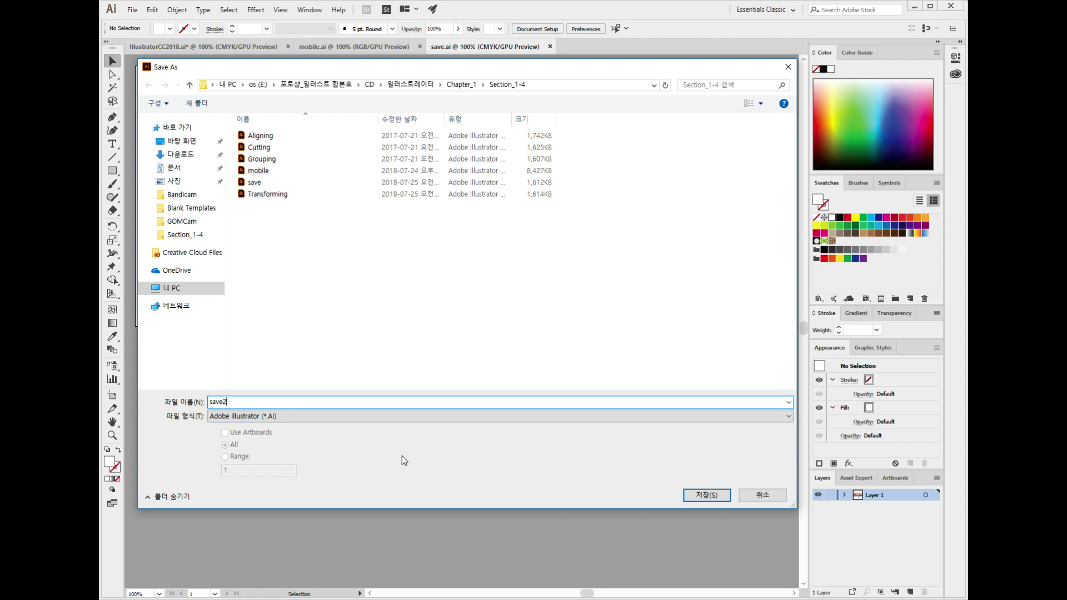
{"action": "left_click", "coordinate": [704, 496]}
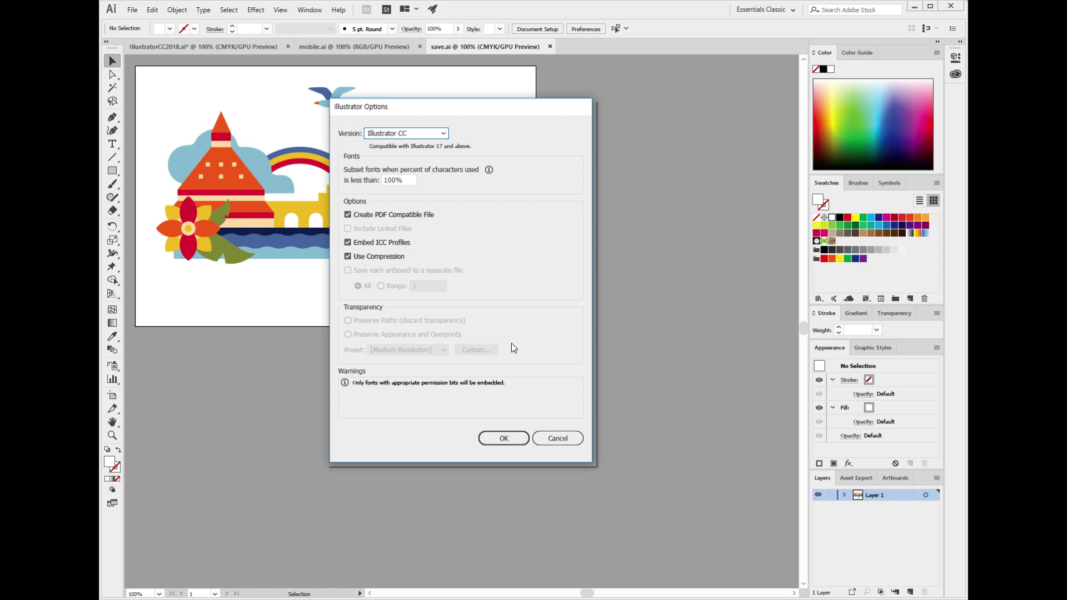
Step: Review the legacy version choices for save2, keep Illustrator CC as the version and accept the save options
{"action": "left_click", "coordinate": [445, 134]}
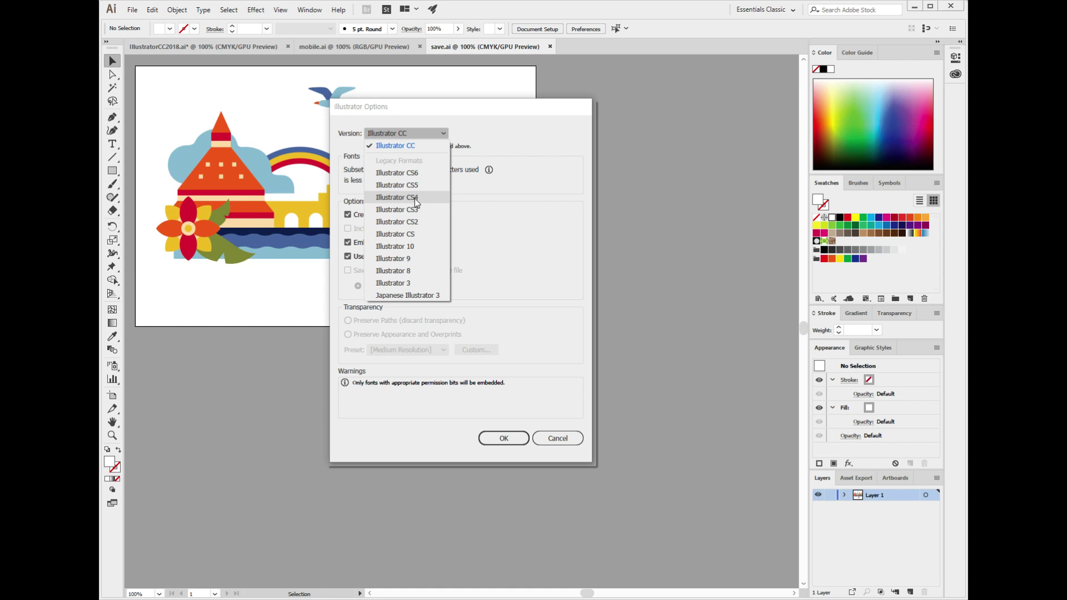
{"action": "left_click", "coordinate": [538, 234]}
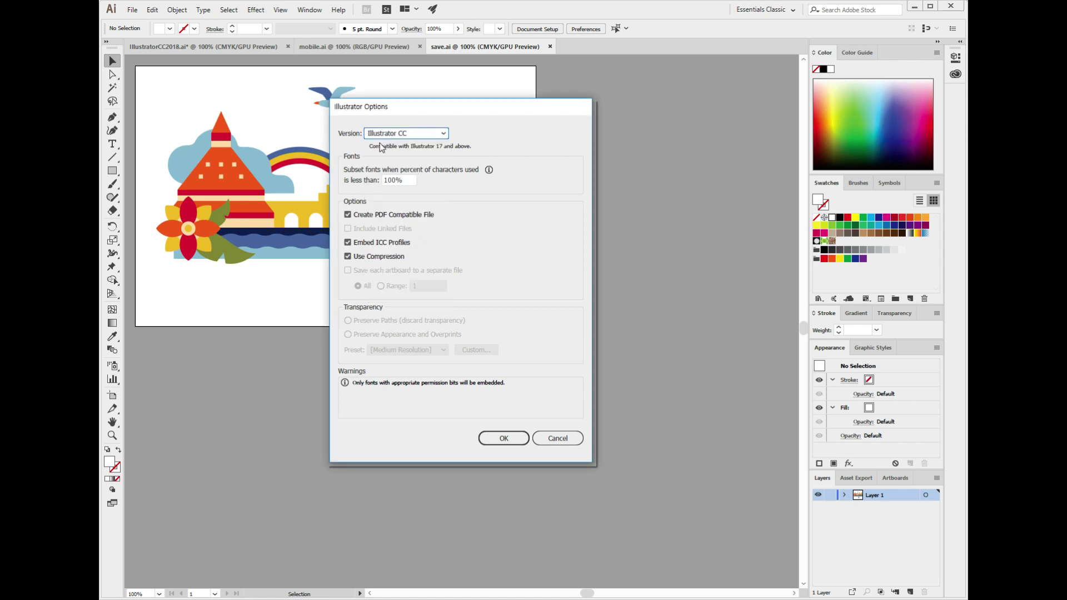
{"action": "left_click", "coordinate": [505, 439]}
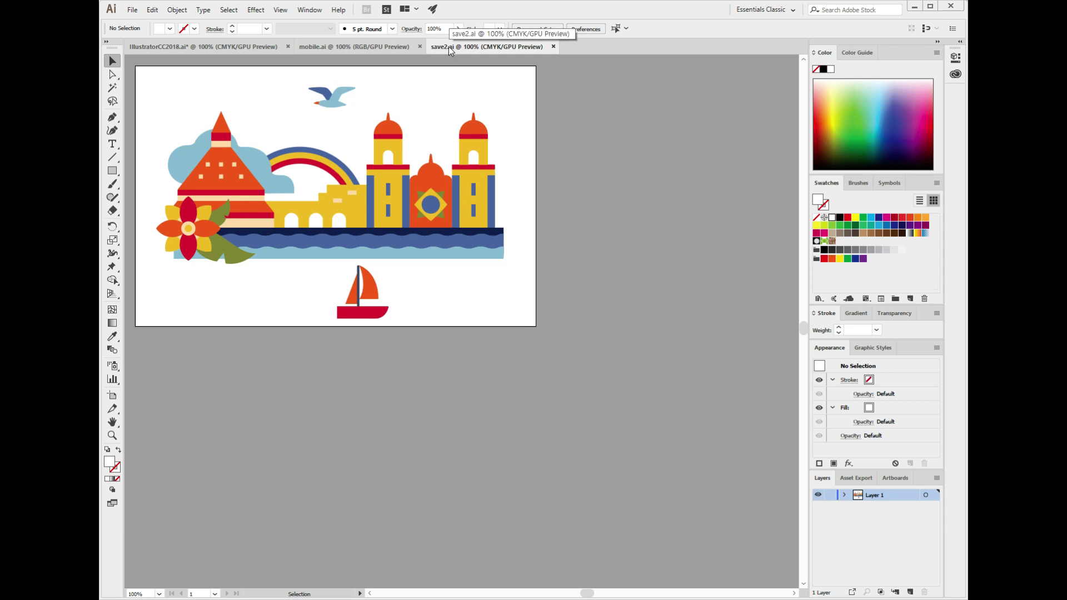
Step: Check the Section_1-4 folder for the saved save2 file without opening anything
{"action": "left_click", "coordinate": [132, 9]}
{"action": "left_click", "coordinate": [151, 46]}
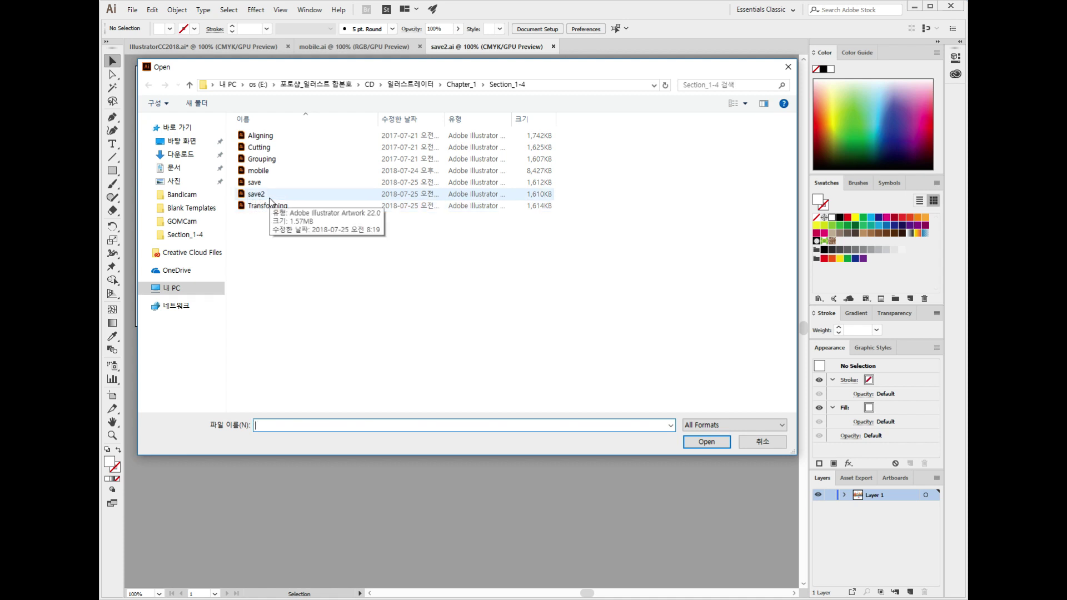
{"action": "left_click", "coordinate": [760, 444]}
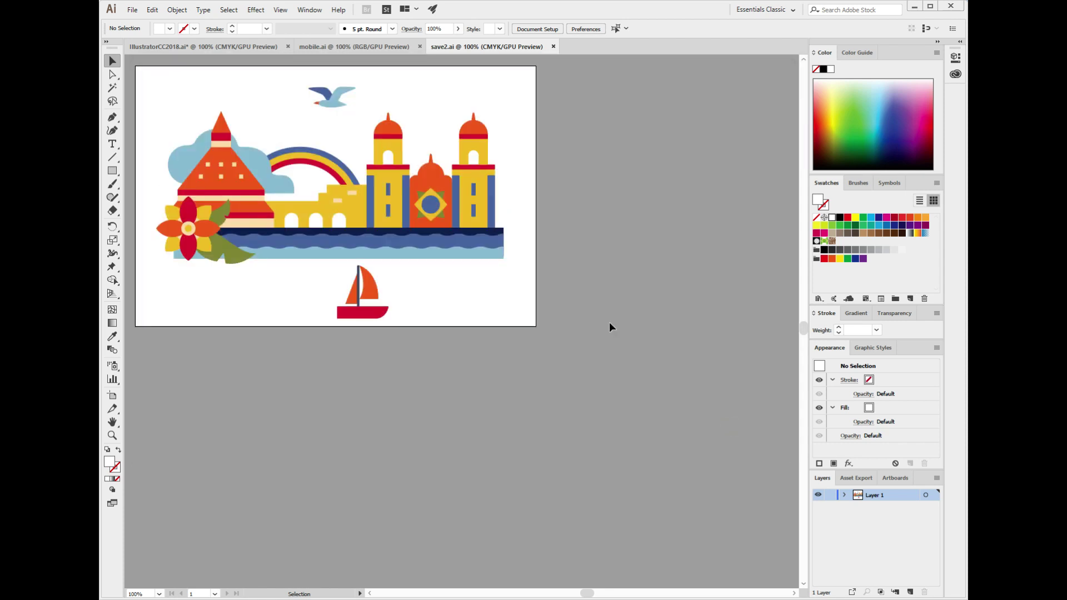
Step: Switch to the mobile.ai document and look over its row of Nepal Adventure Guide artboards
{"action": "left_click", "coordinate": [338, 49]}
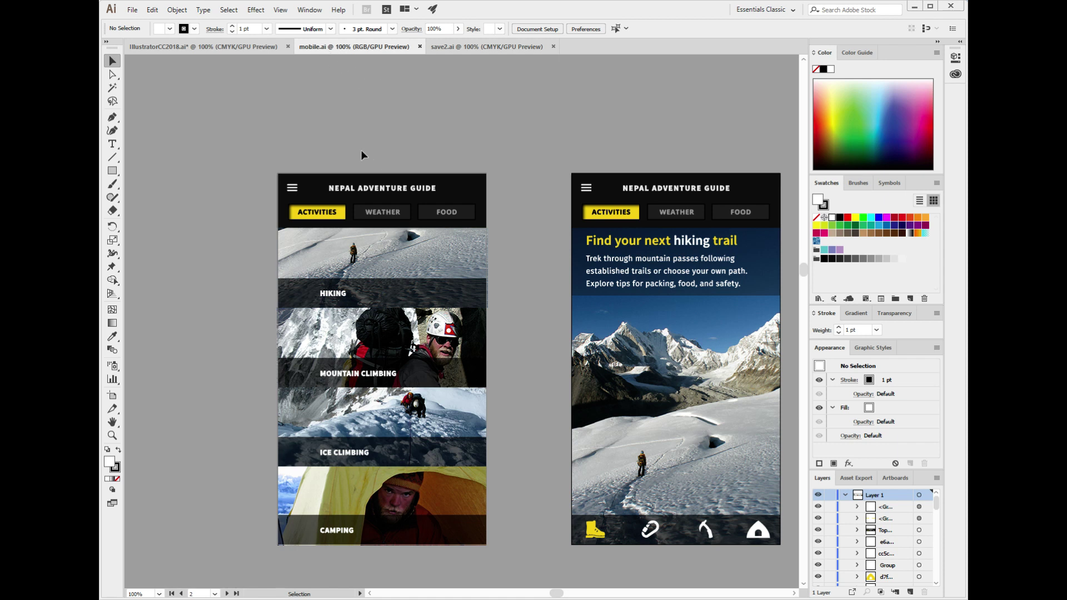
{"action": "key", "text": "space"}
{"action": "left_click_drag", "start_coordinate": [480, 383], "coordinate": [377, 334]}
{"action": "left_click_drag", "start_coordinate": [611, 371], "coordinate": [445, 356]}
{"action": "left_click_drag", "start_coordinate": [661, 375], "coordinate": [424, 366]}
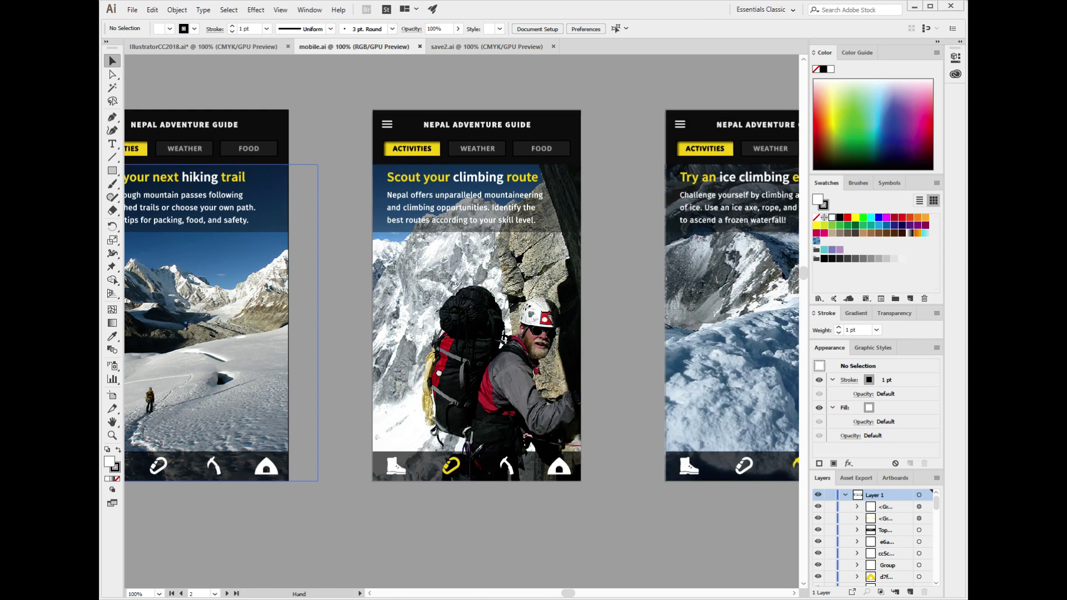
{"action": "left_click_drag", "start_coordinate": [738, 354], "coordinate": [492, 353]}
{"action": "left_click_drag", "start_coordinate": [780, 359], "coordinate": [743, 367]}
{"action": "left_click_drag", "start_coordinate": [235, 349], "coordinate": [519, 340]}
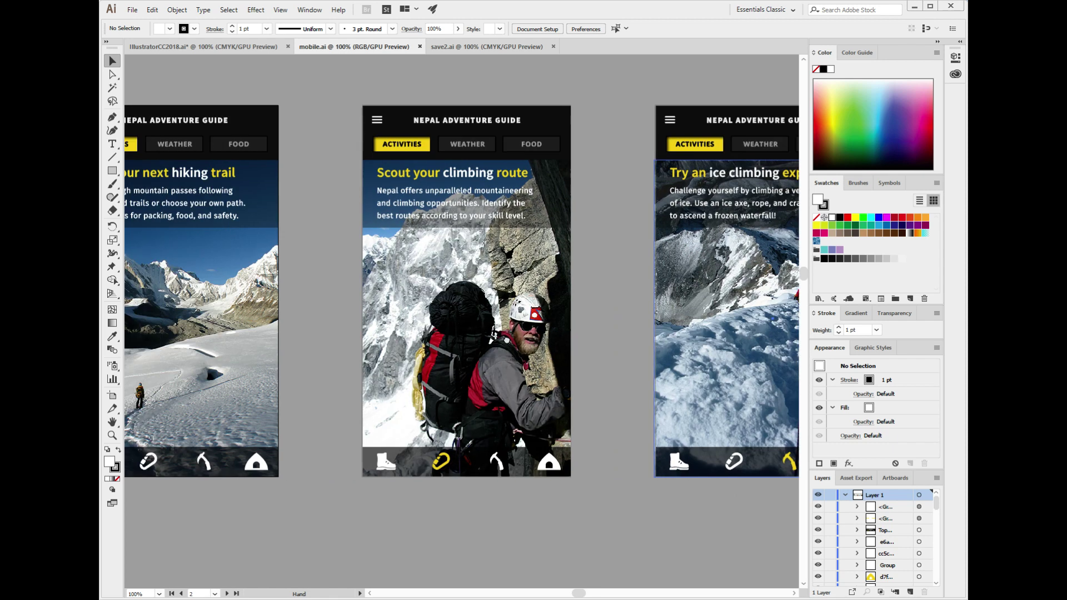
Step: Open Export for Screens for mobile.ai and keep all five artboards, from Activities to Camping, selected for export
{"action": "left_click_drag", "start_coordinate": [247, 333], "coordinate": [589, 372]}
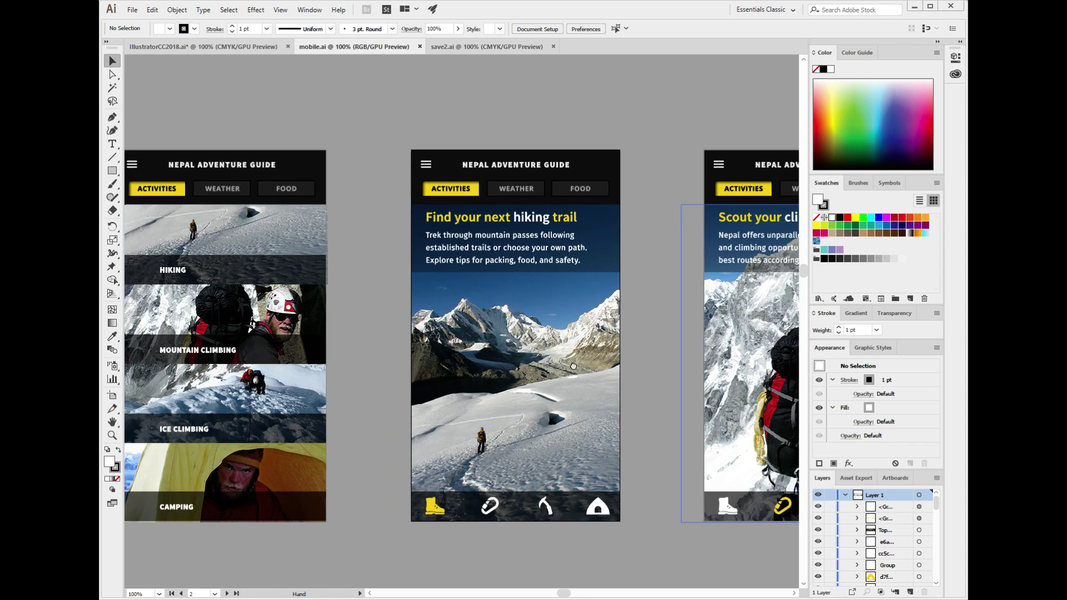
{"action": "left_click", "coordinate": [455, 50]}
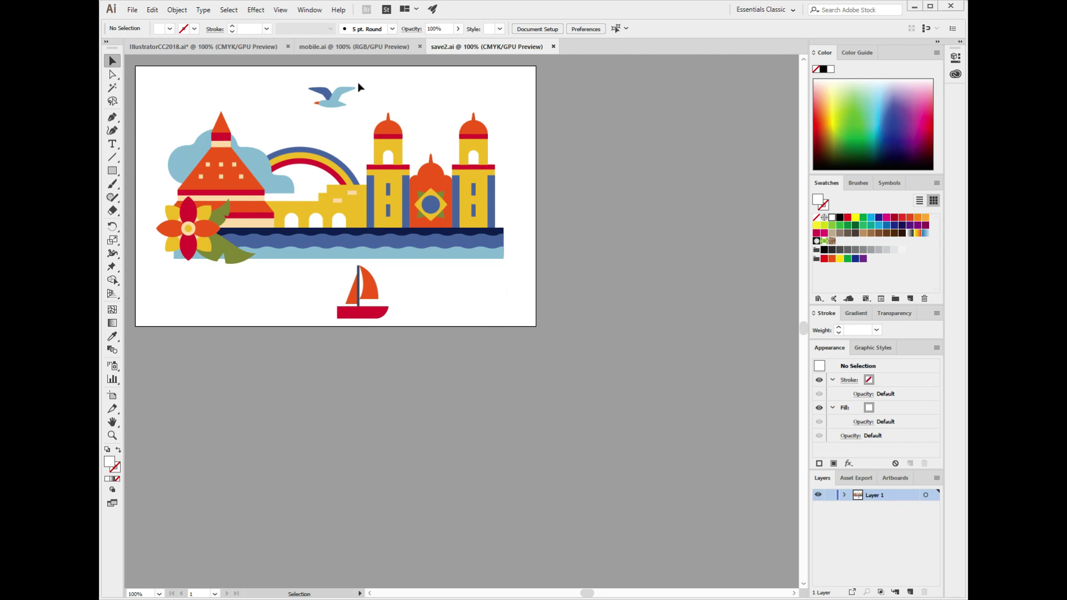
{"action": "left_click", "coordinate": [331, 49]}
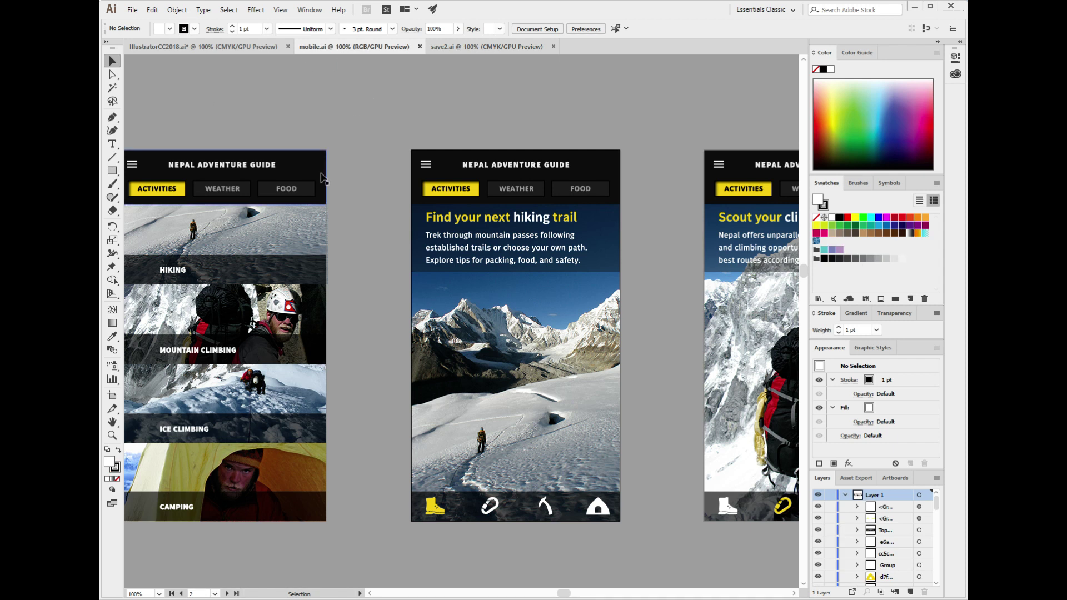
{"action": "left_click_drag", "start_coordinate": [195, 227], "coordinate": [254, 193]}
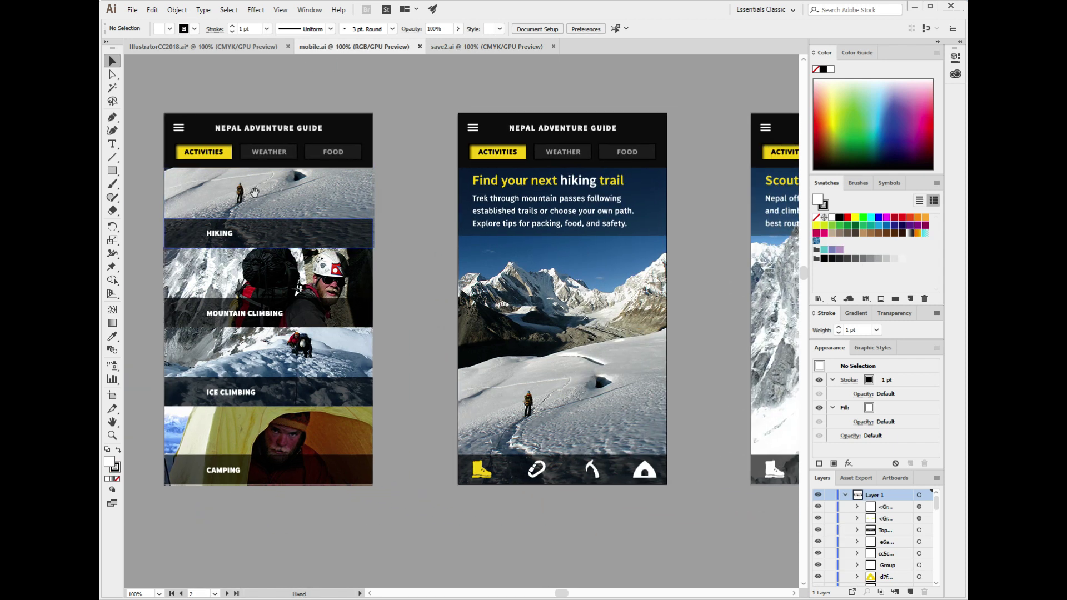
{"action": "left_click", "coordinate": [132, 11]}
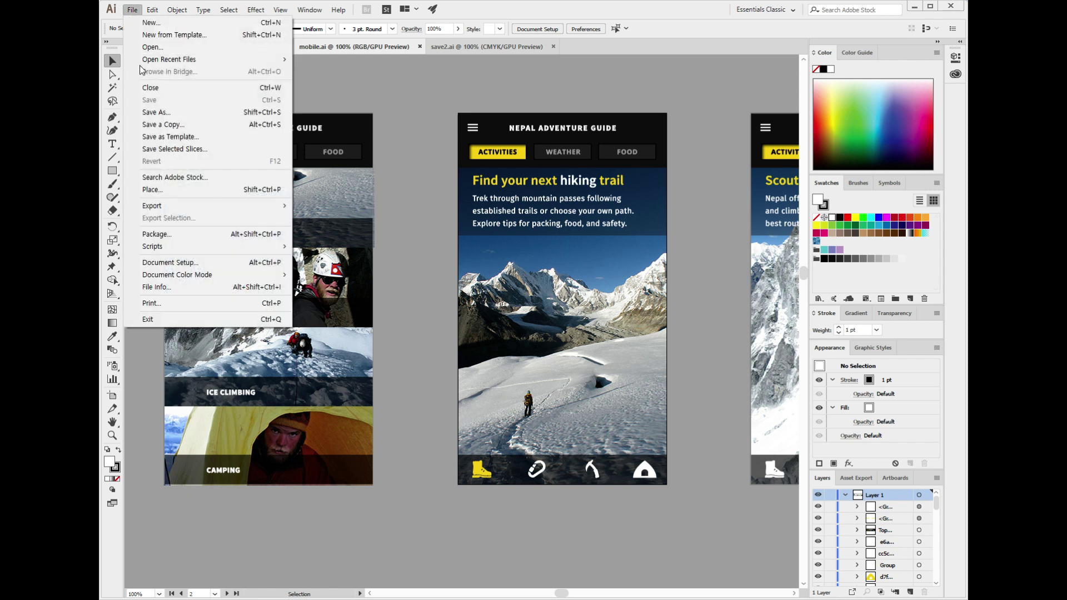
{"action": "mouse_move", "coordinate": [159, 213]}
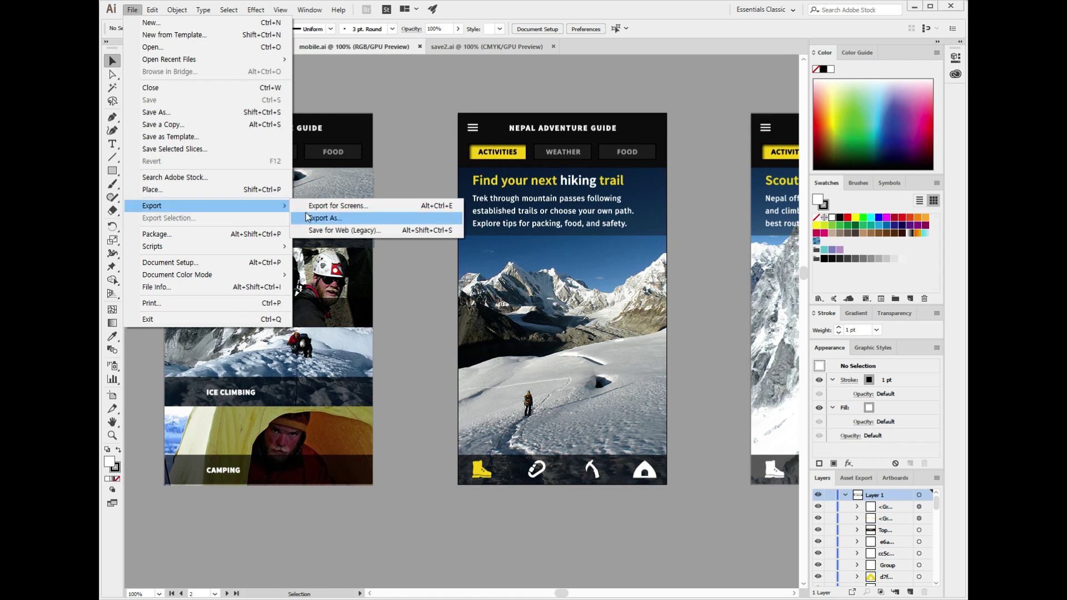
{"action": "left_click", "coordinate": [368, 209]}
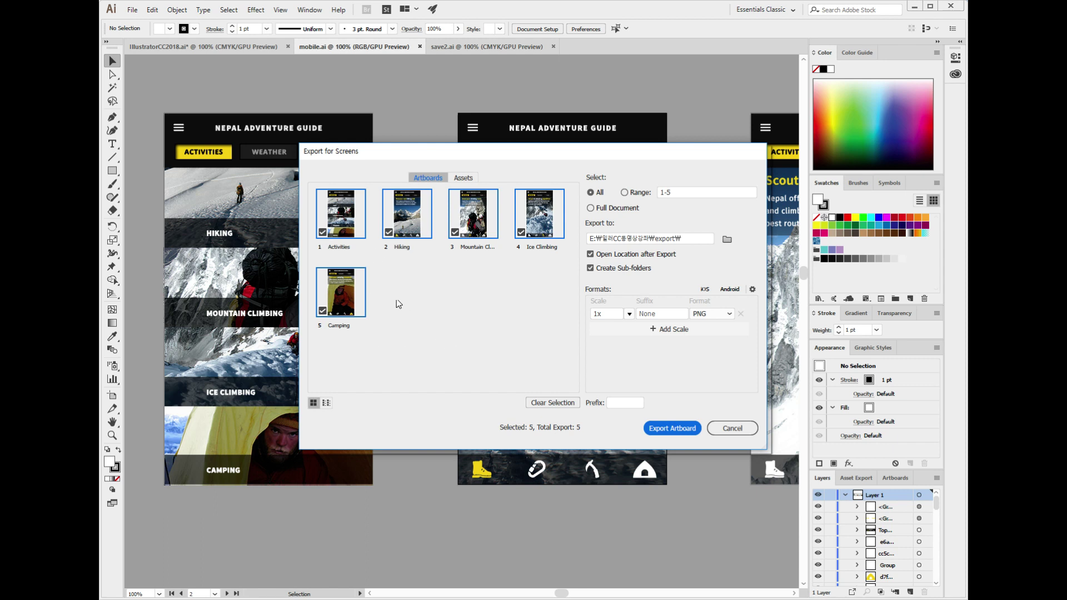
{"action": "left_click", "coordinate": [322, 232]}
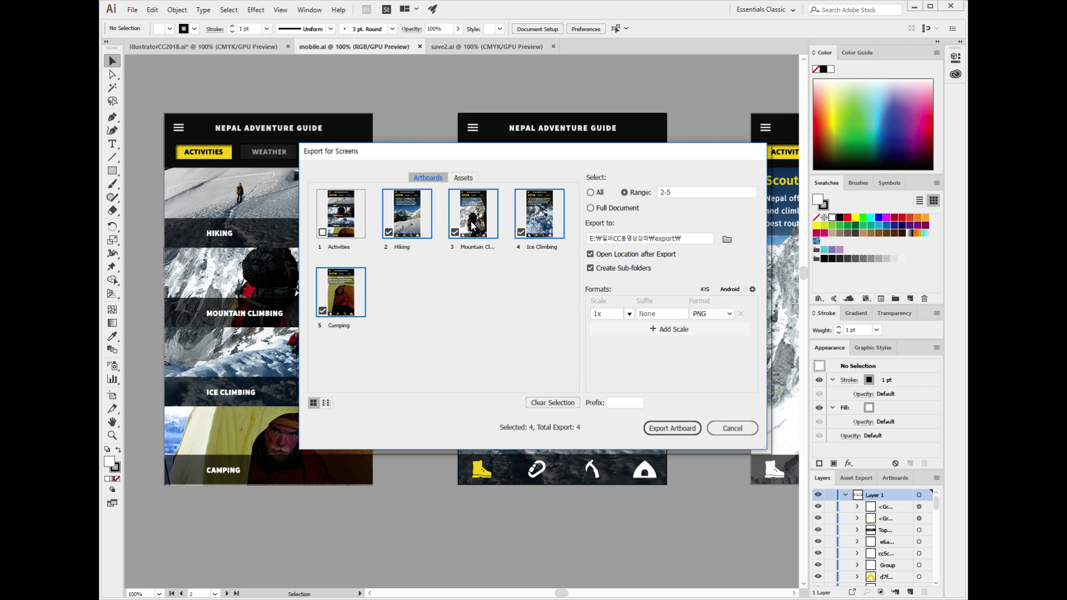
{"action": "left_click", "coordinate": [324, 232]}
Step: Compare the iOS and Android format presets, settle on the iOS set of 1x, 2x, 3x PNG and SVG, and export the artboards
{"action": "left_click", "coordinate": [705, 290]}
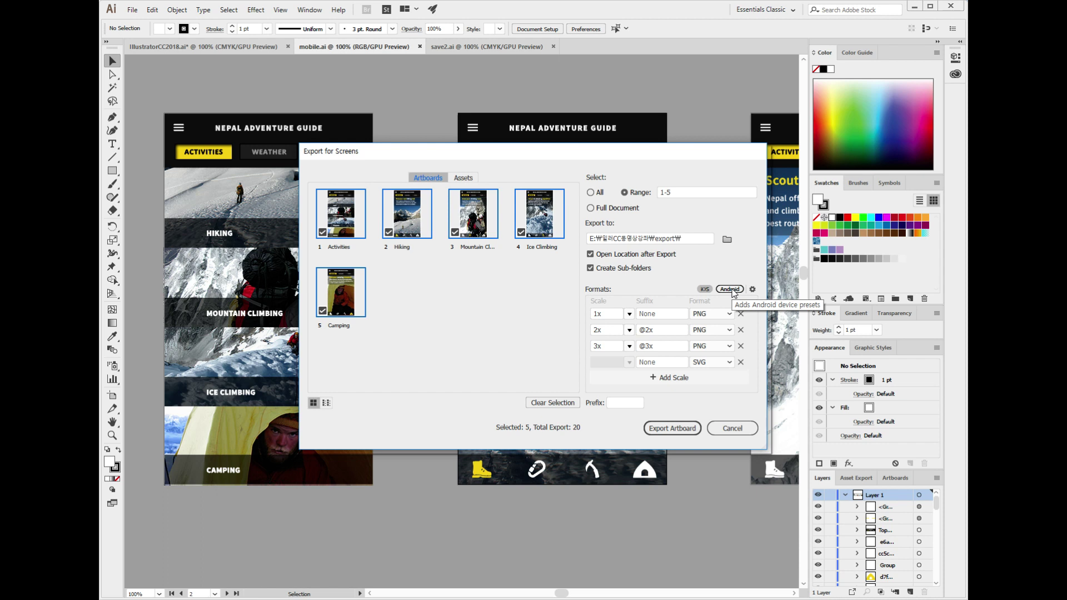
{"action": "left_click", "coordinate": [730, 290]}
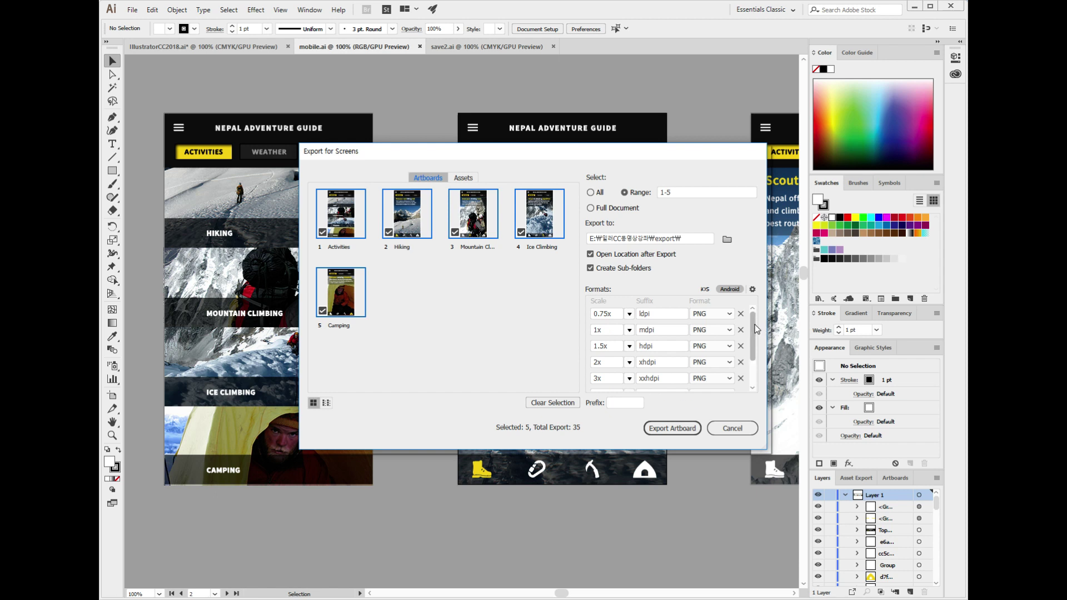
{"action": "mouse_move", "coordinate": [755, 325]}
{"action": "left_mouse_down"}
{"action": "mouse_move", "coordinate": [752, 364]}
{"action": "mouse_move", "coordinate": [754, 315]}
{"action": "left_mouse_up"}
{"action": "left_click", "coordinate": [705, 290]}
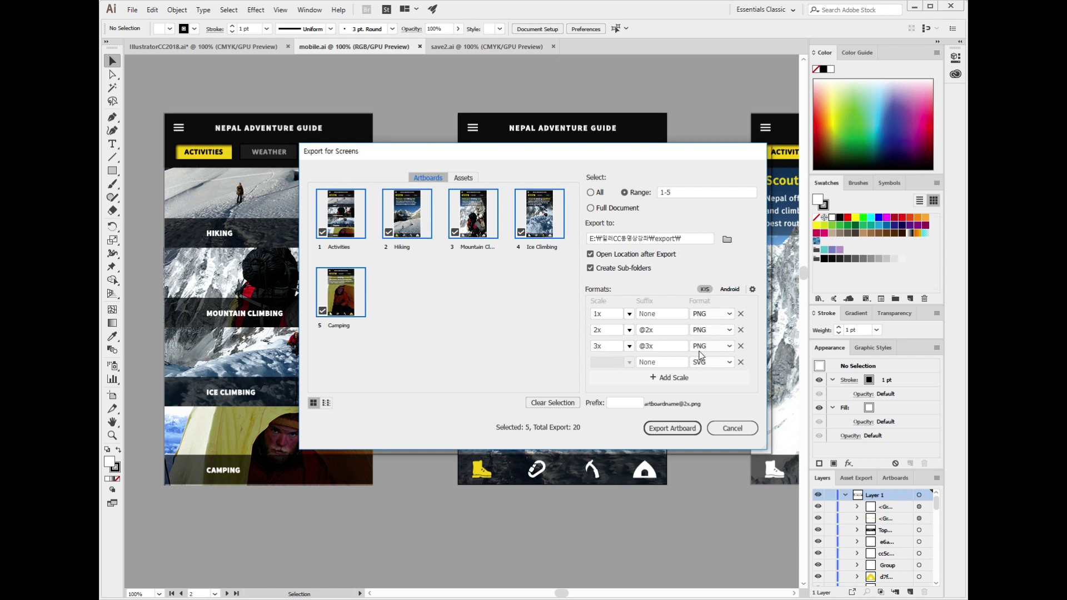
{"action": "left_click", "coordinate": [660, 433]}
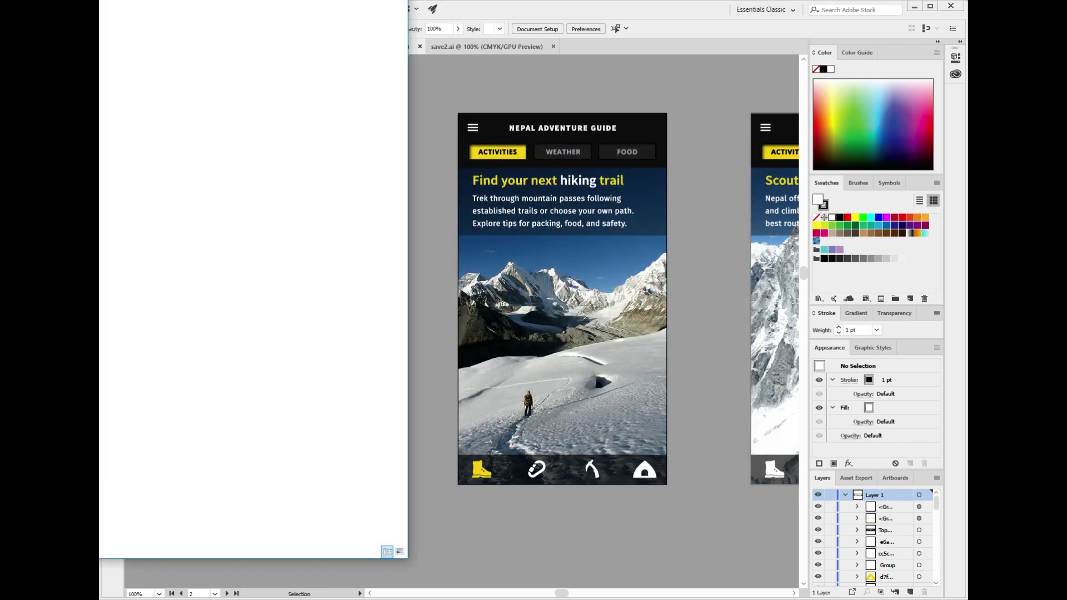
Step: Check the exported artboard images in the 1x, 2x and 3x subfolders of the export folder, and close the folder window
{"action": "left_click_drag", "start_coordinate": [99, 1], "coordinate": [458, 74]}
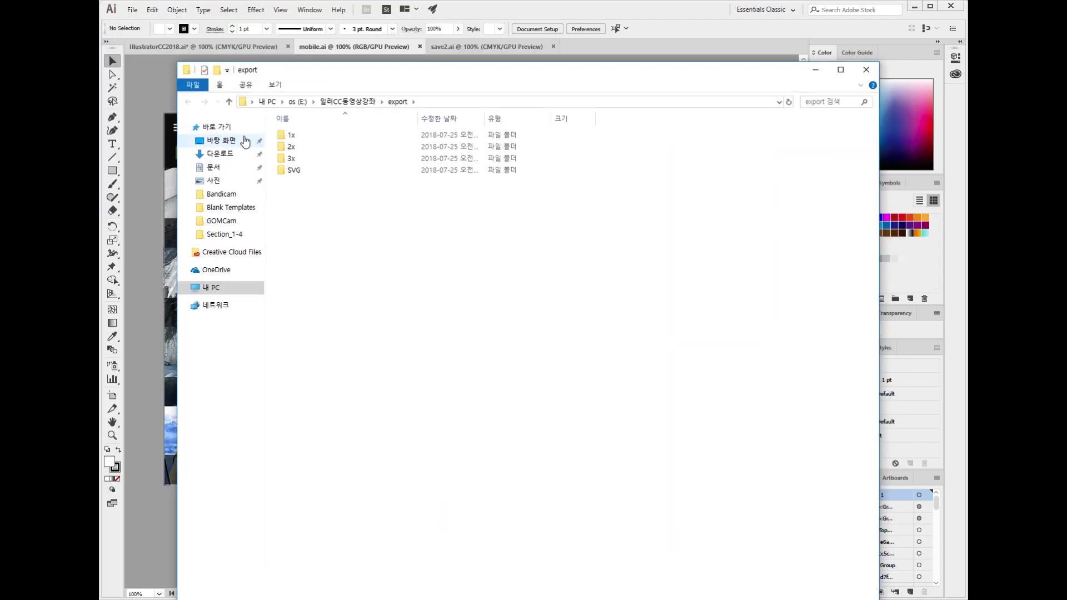
{"action": "left_click_drag", "start_coordinate": [177, 62], "coordinate": [369, 231]}
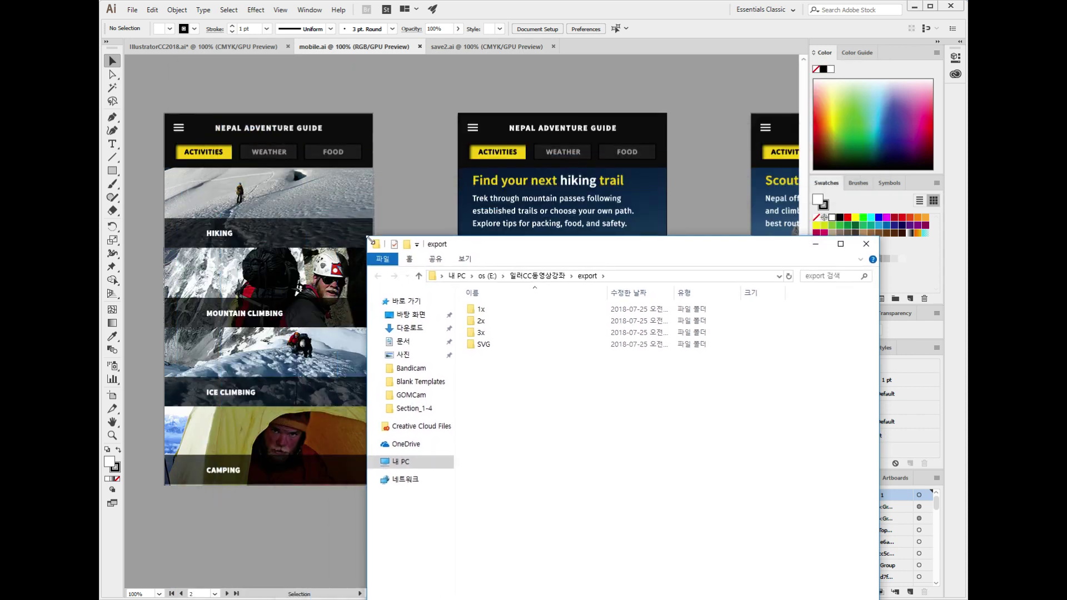
{"action": "left_click_drag", "start_coordinate": [516, 248], "coordinate": [399, 88]}
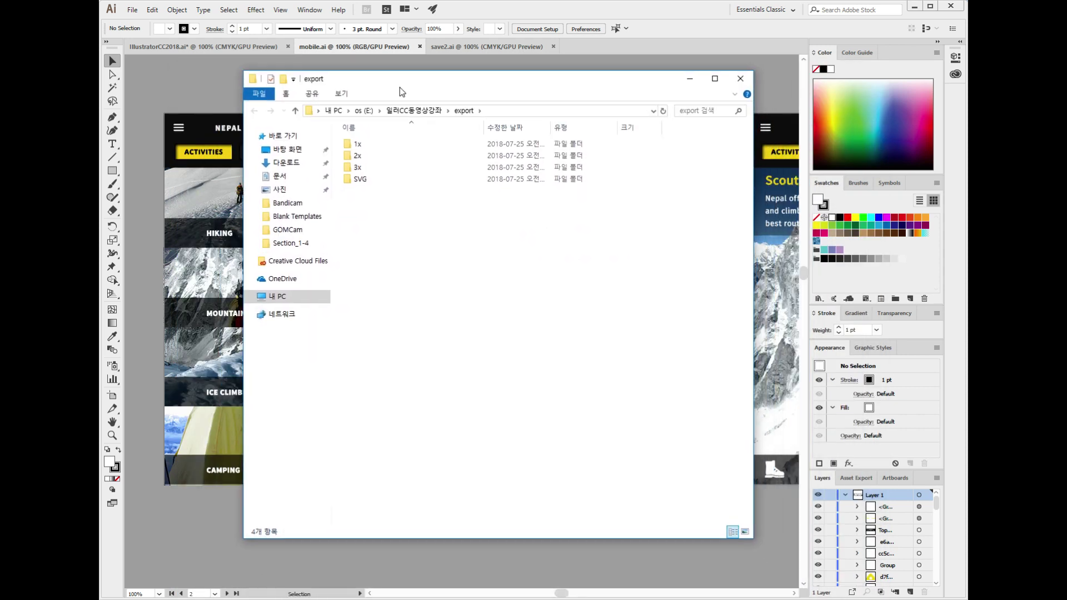
{"action": "double_click", "coordinate": [358, 145]}
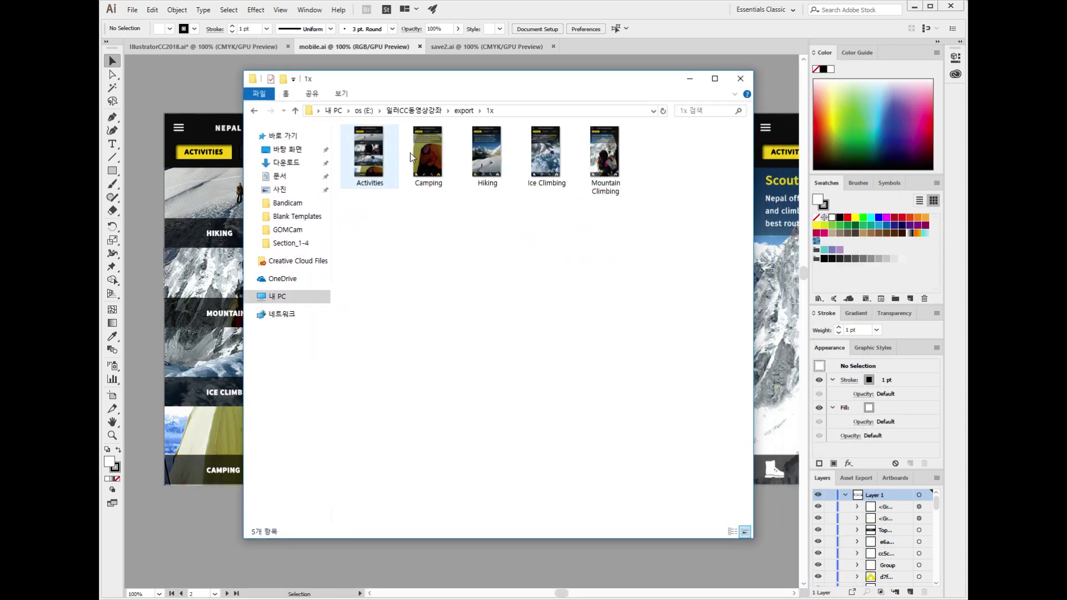
{"action": "left_click", "coordinate": [254, 111]}
{"action": "double_click", "coordinate": [361, 157]}
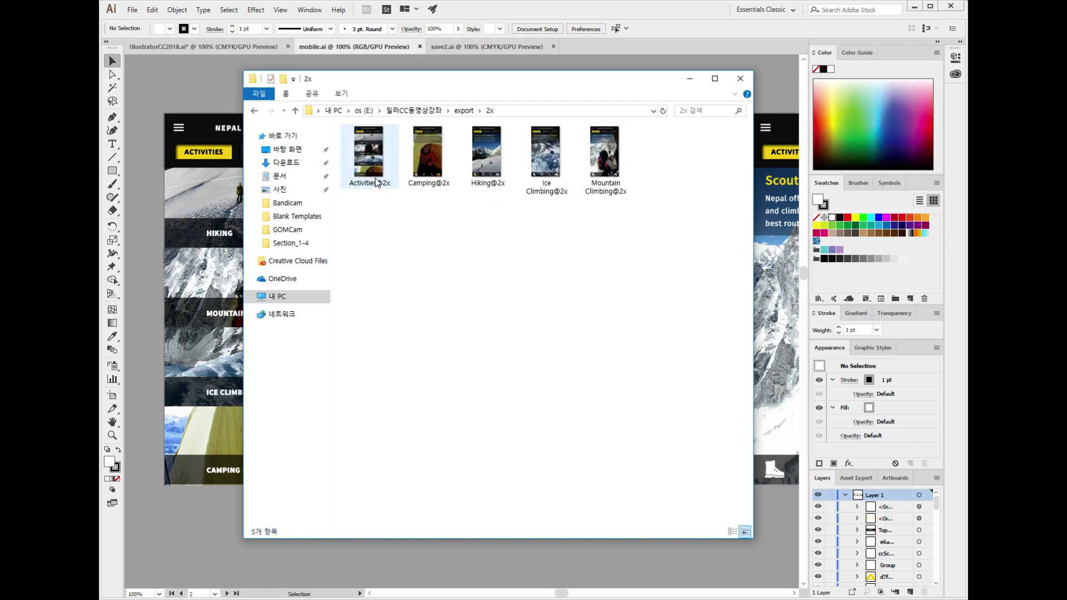
{"action": "left_click", "coordinate": [254, 111]}
{"action": "double_click", "coordinate": [359, 168]}
{"action": "left_click", "coordinate": [739, 80]}
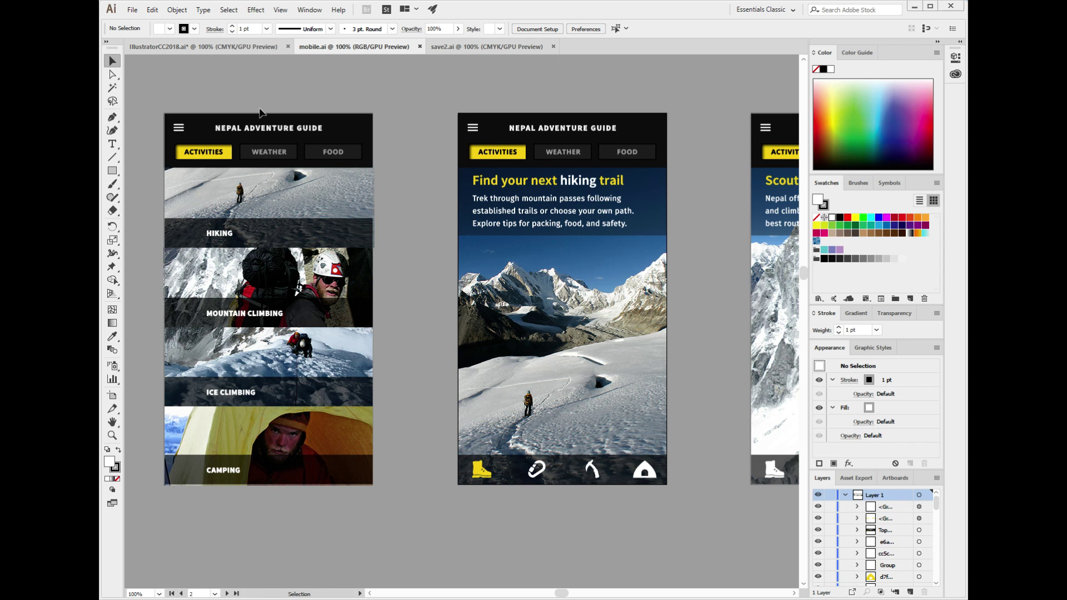
Step: Close the mobile.ai and save2.ai documents, leaving only the IllustratorCC2018.ai chapter outline open
{"action": "left_click", "coordinate": [420, 47]}
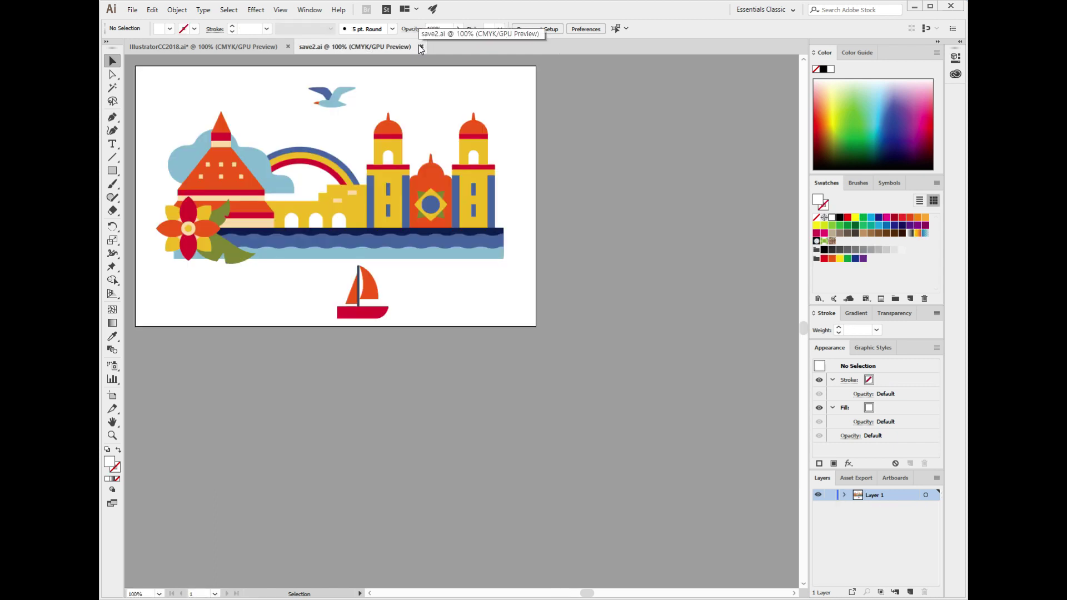
{"action": "left_click", "coordinate": [421, 48]}
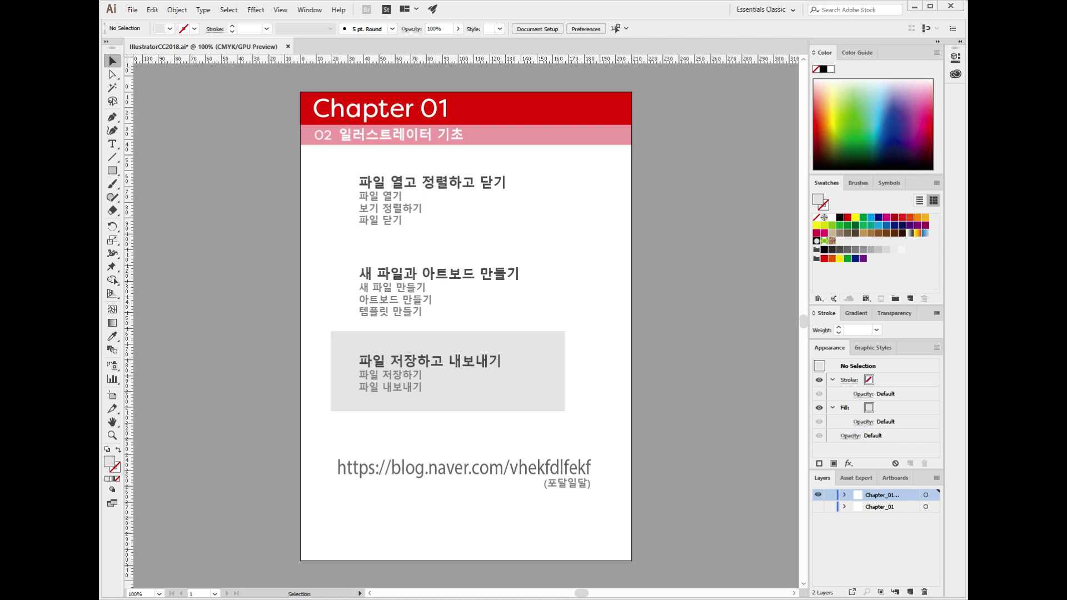